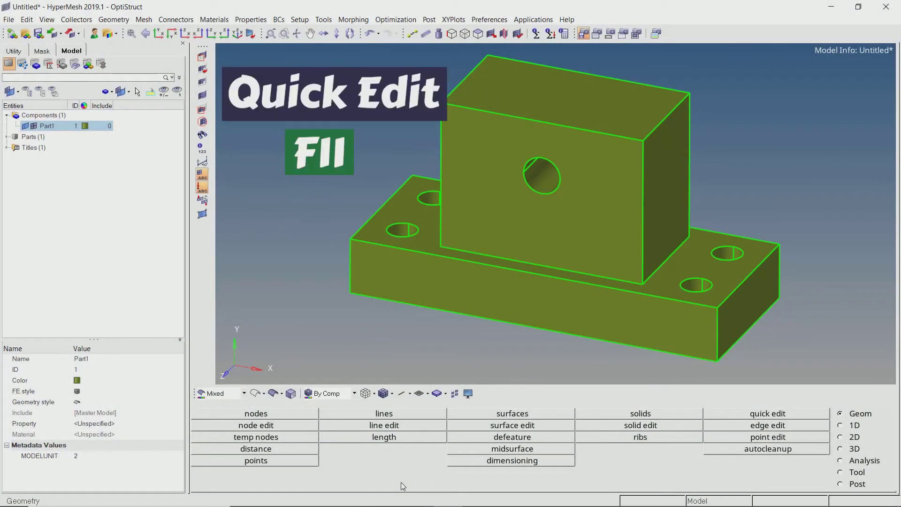
# Set the washer split offset to 2 and add washer rings around the two right base holes
pyautogui.press('F11')
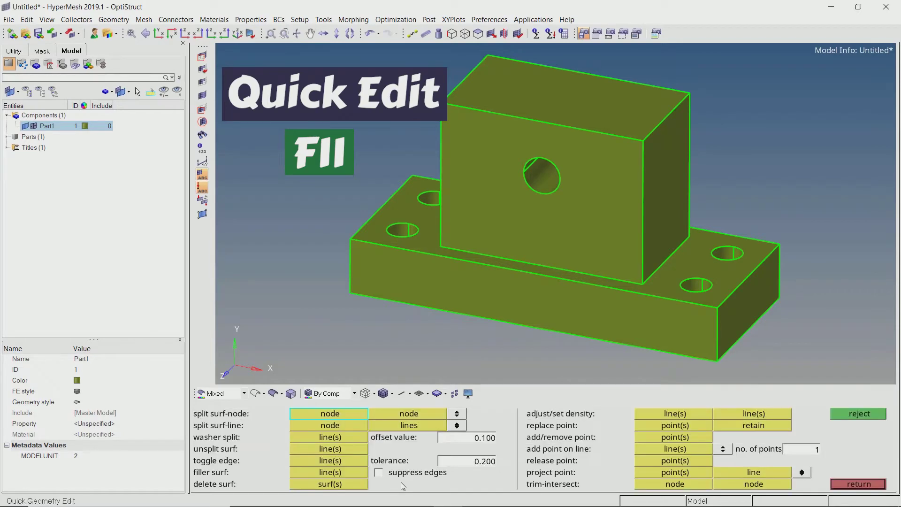
pyautogui.click(479, 438)
pyautogui.write('2')
pyautogui.press('Return')
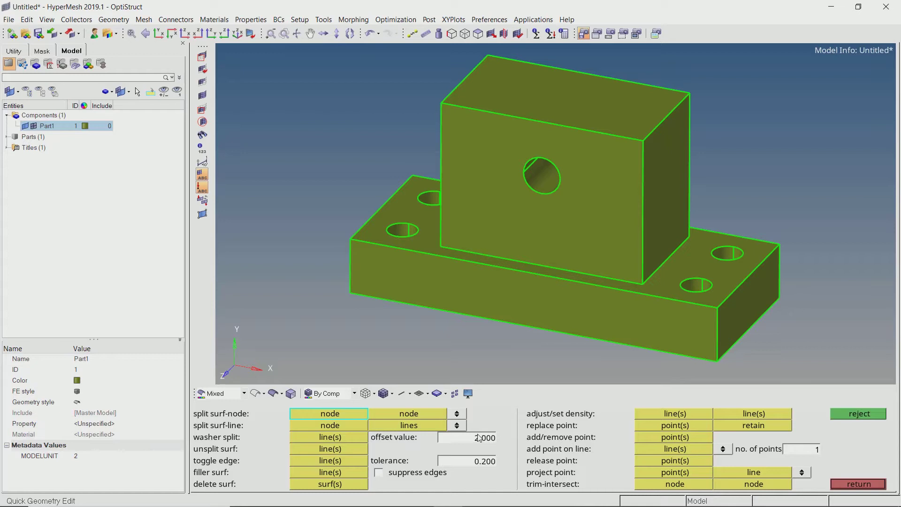
pyautogui.click(330, 436)
pyautogui.keyDown('ctrl'); pyautogui.moveTo(665, 318); pyautogui.dragTo(651, 290); pyautogui.keyUp('ctrl')
pyautogui.scroll(3, 651, 290)
pyautogui.click(669, 246)
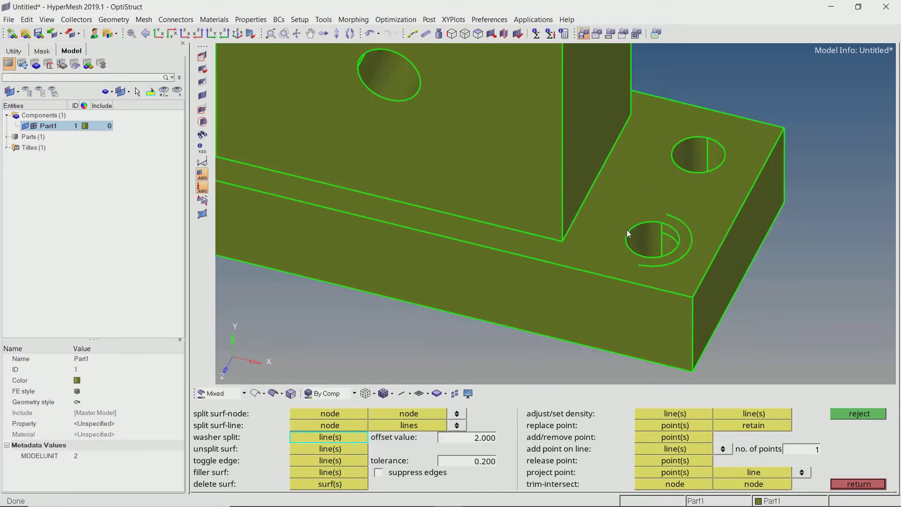
pyautogui.click(674, 147)
# Add offset-2 washer rings around the lower-left and upper-left base holes
pyautogui.scroll(-5, 723, 163)
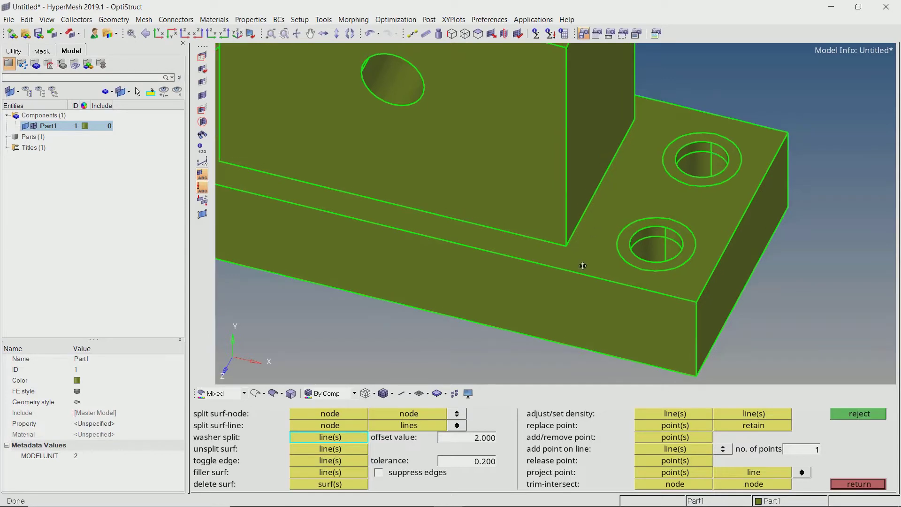
pyautogui.scroll(5, 459, 215)
pyautogui.click(459, 216)
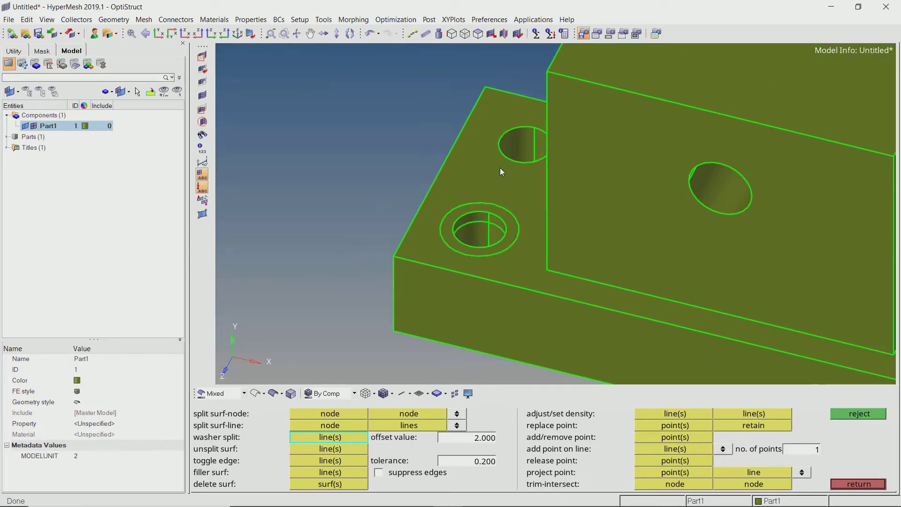
pyautogui.click(533, 162)
pyautogui.scroll(-2, 414, 196)
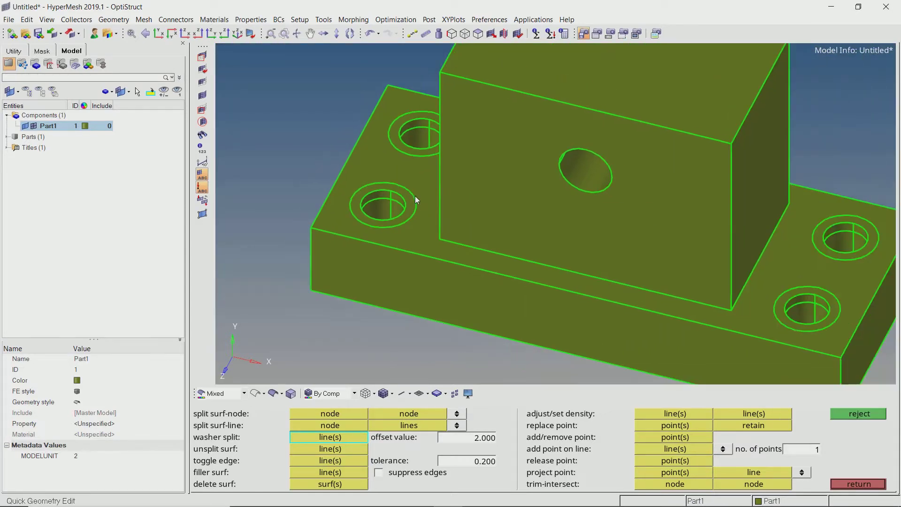
# Add a wider washer ring with offset 5 around the upright's hole
pyautogui.click(489, 439)
pyautogui.write('5')
pyautogui.press('Return')
pyautogui.click(607, 185)
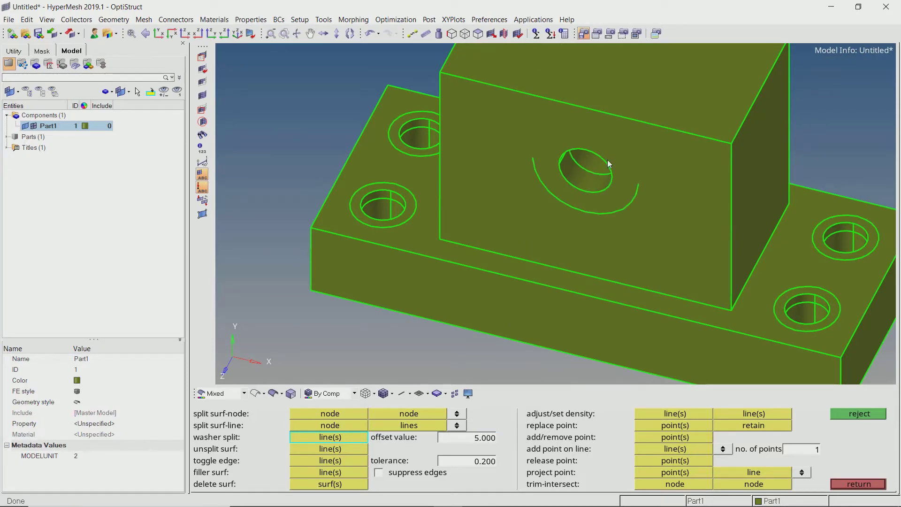
# Inspect the washer rings from several angles and close Quick Edit
pyautogui.click(331, 448)
pyautogui.scroll(2, 385, 213)
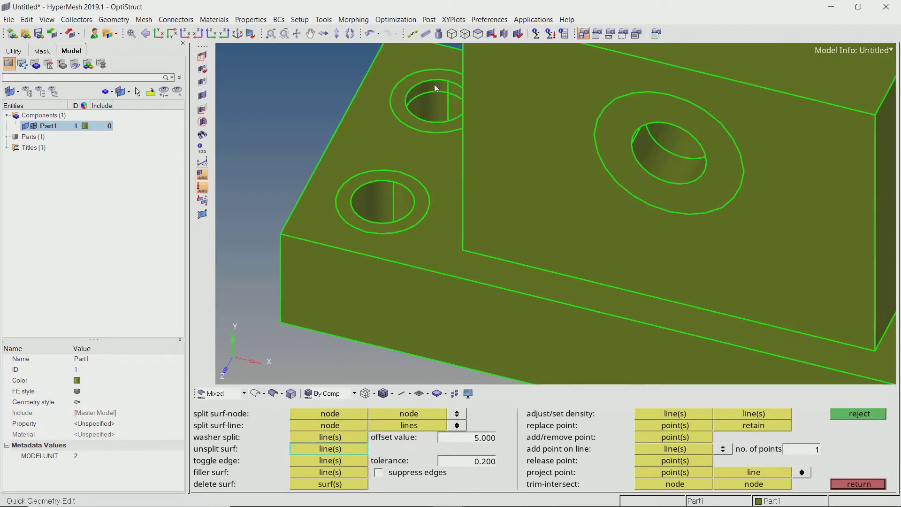
pyautogui.scroll(-2, 362, 170)
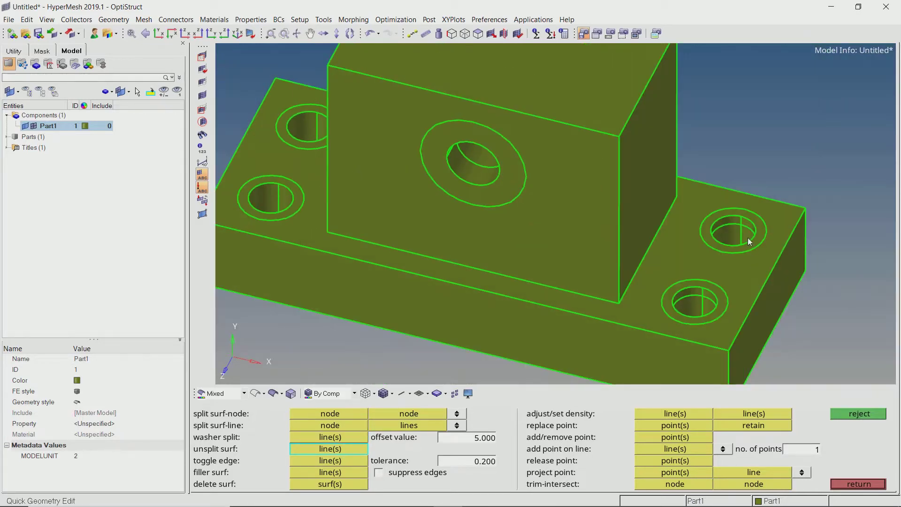
pyautogui.scroll(2, 729, 215)
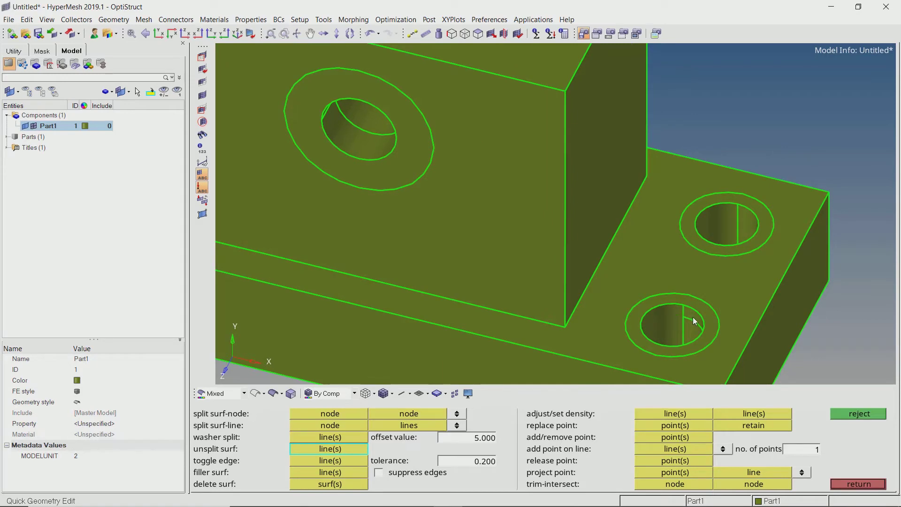
pyautogui.keyDown('ctrl'); pyautogui.moveTo(336, 99); pyautogui.dragTo(397, 101, button='right'); pyautogui.keyUp('ctrl')
pyautogui.keyDown('ctrl'); pyautogui.moveTo(398, 101); pyautogui.dragTo(470, 125); pyautogui.keyUp('ctrl')
pyautogui.scroll(-3, 516, 131)
pyautogui.keyDown('ctrl'); pyautogui.moveTo(535, 134); pyautogui.dragTo(578, 181); pyautogui.keyUp('ctrl')
pyautogui.press('Escape')
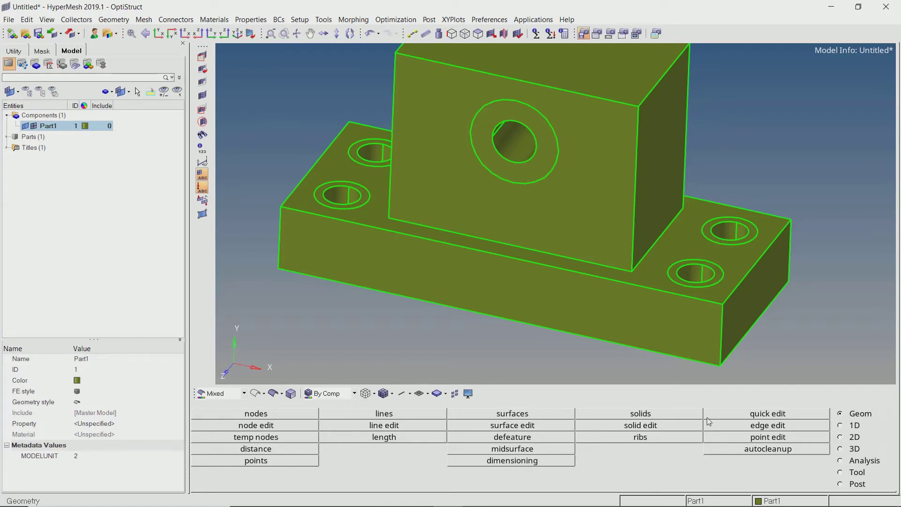
# Choose trimming solids with lines and colour the geometry by 3D topology
pyautogui.click(641, 425)
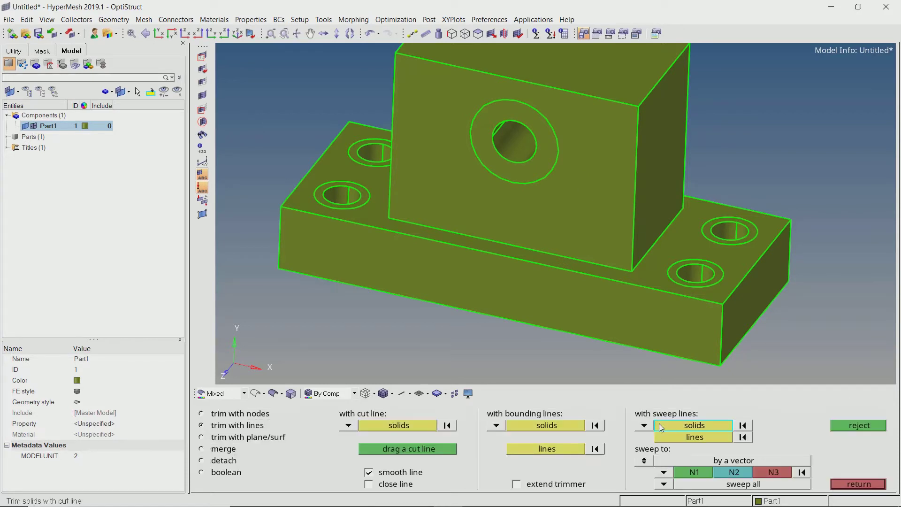
pyautogui.click(245, 430)
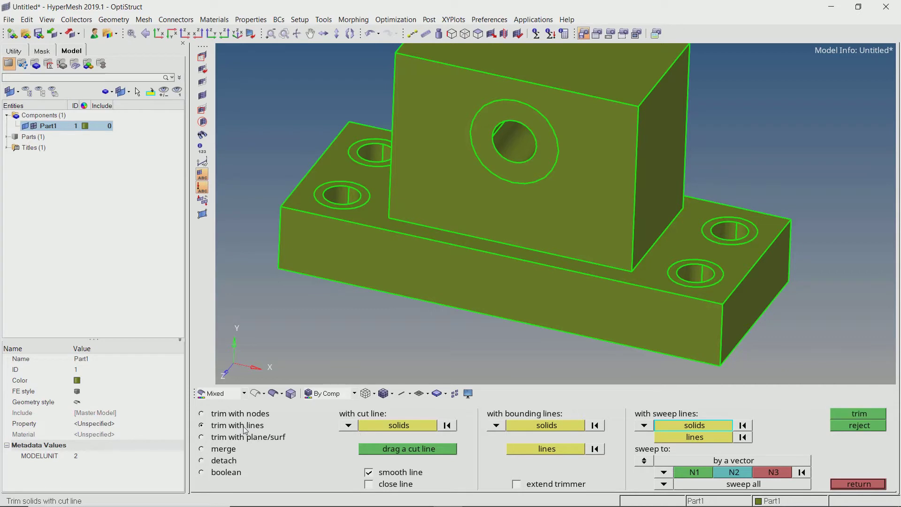
pyautogui.click(221, 394)
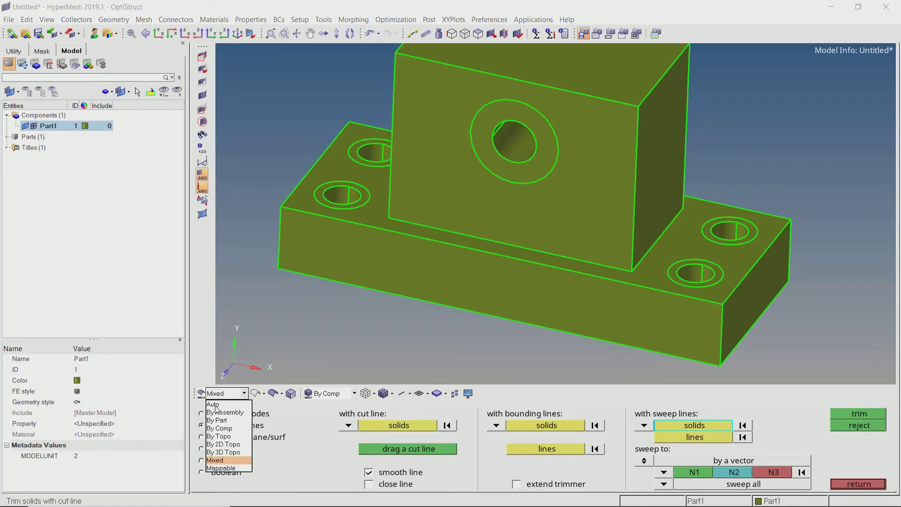
pyautogui.click(216, 456)
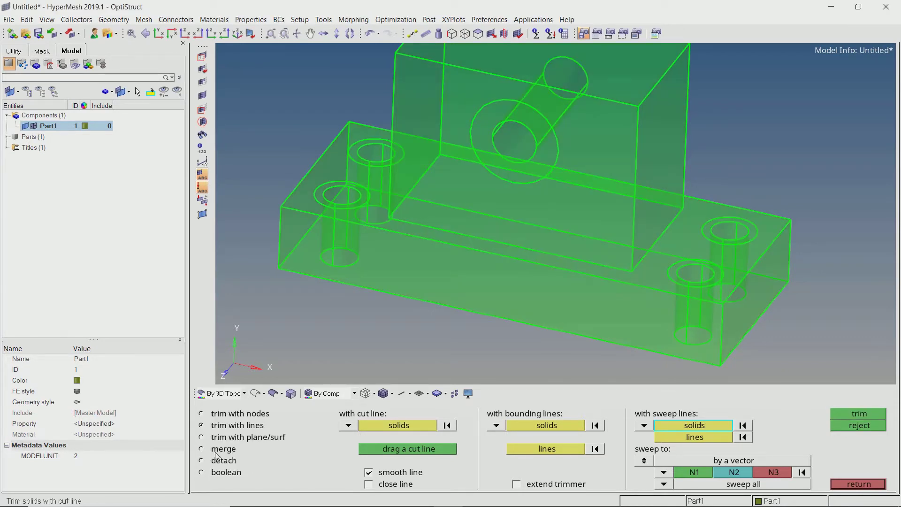
# Trim the bracket along the upright's washer ring, sweeping along the z-axis, into a cylinder
pyautogui.click(545, 287)
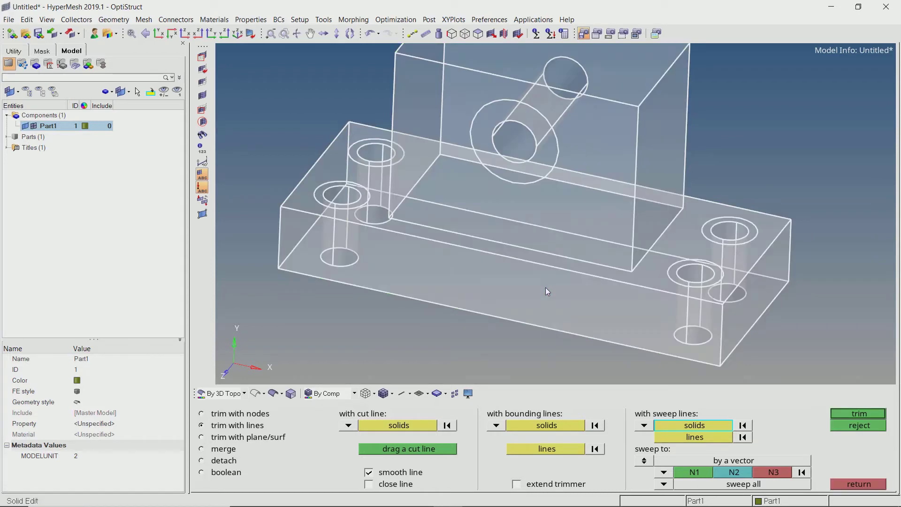
pyautogui.click(689, 436)
pyautogui.click(557, 146)
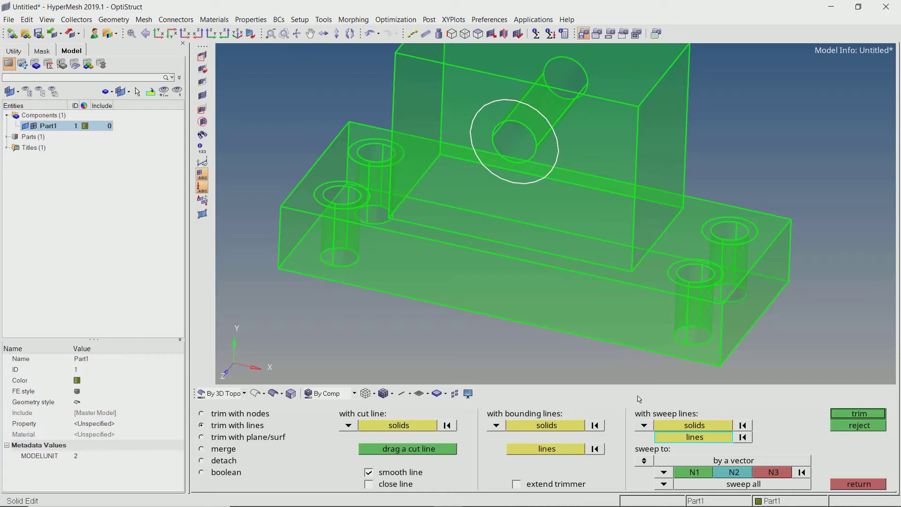
pyautogui.click(664, 472)
pyautogui.click(638, 463)
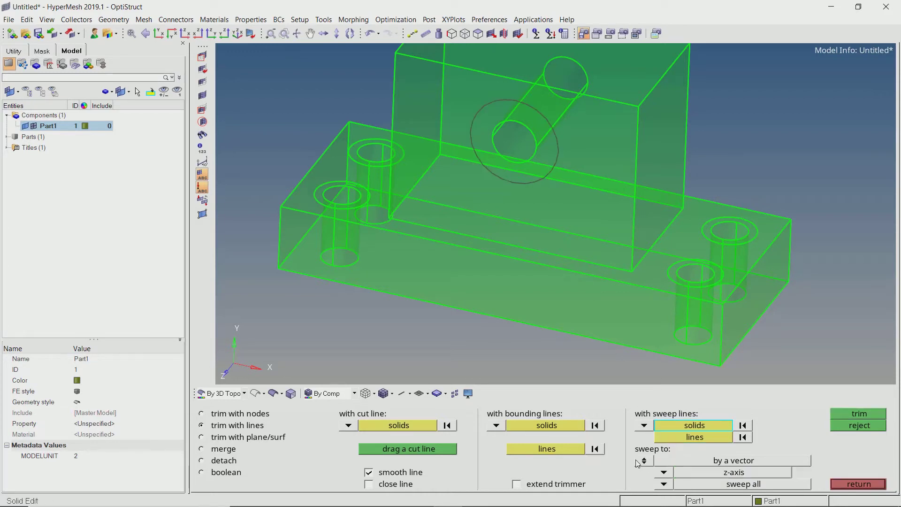
pyautogui.click(848, 414)
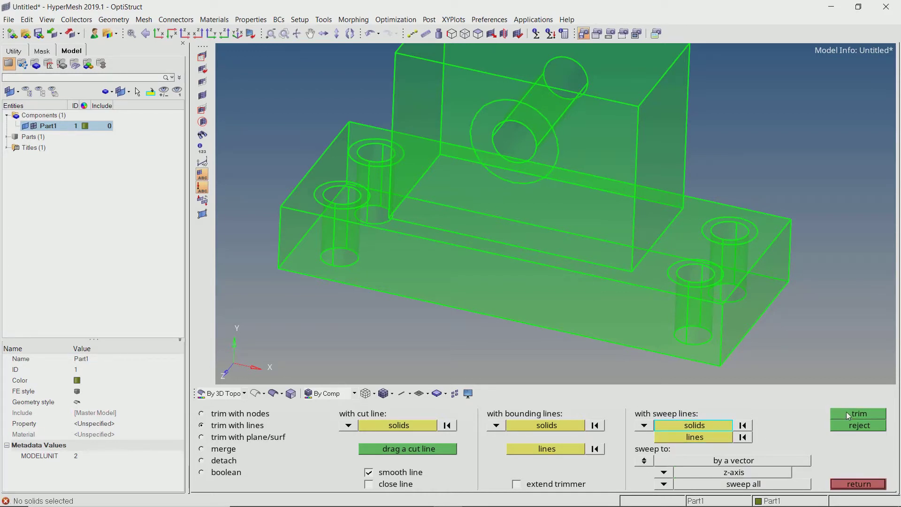
pyautogui.click(591, 234)
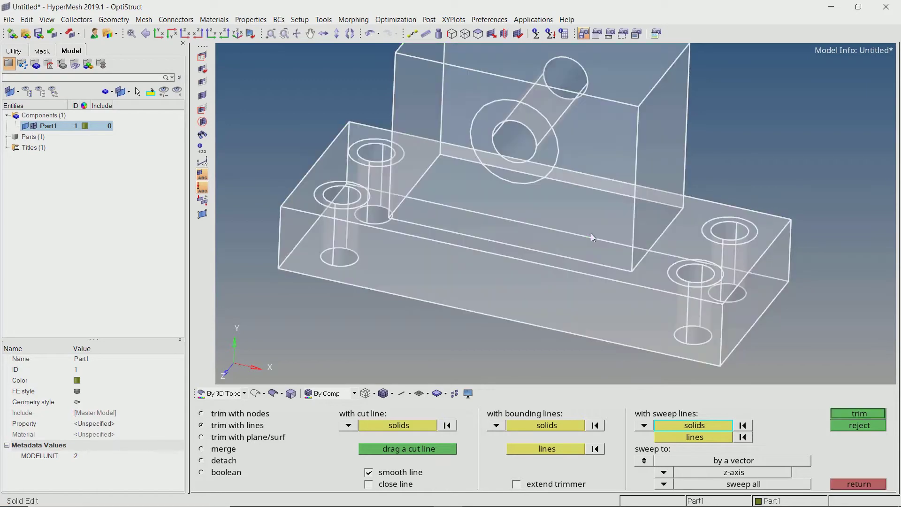
pyautogui.click(697, 437)
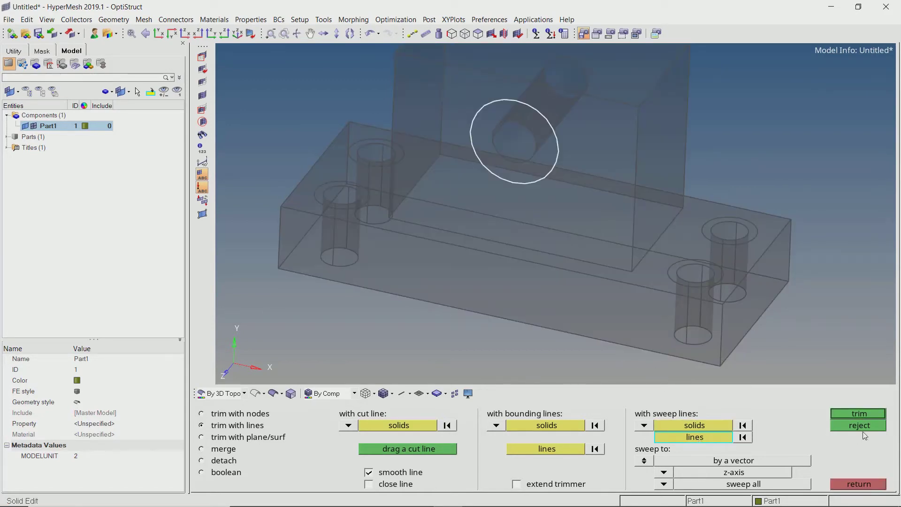
pyautogui.click(881, 414)
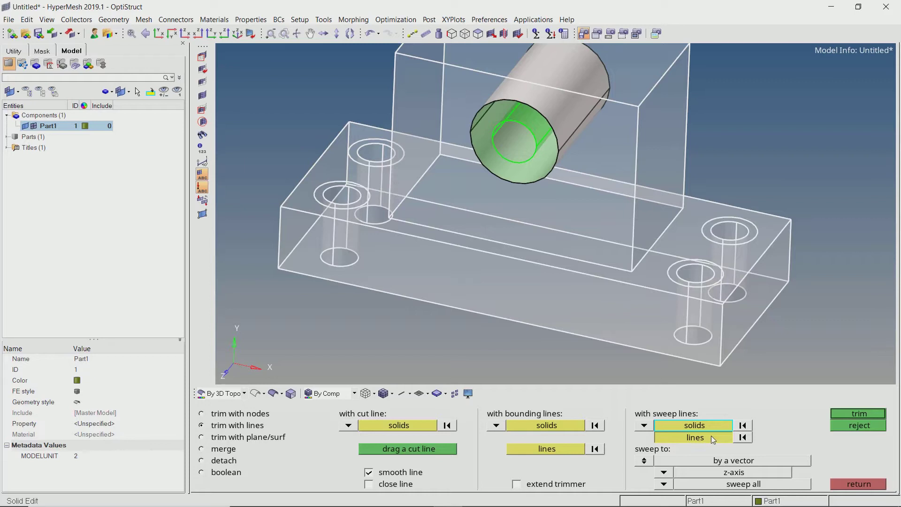
# Trim the base holes' washer rings into separate cylinders, sweeping along the y-axis
pyautogui.click(711, 436)
pyautogui.scroll(5, 708, 280)
pyautogui.click(721, 282)
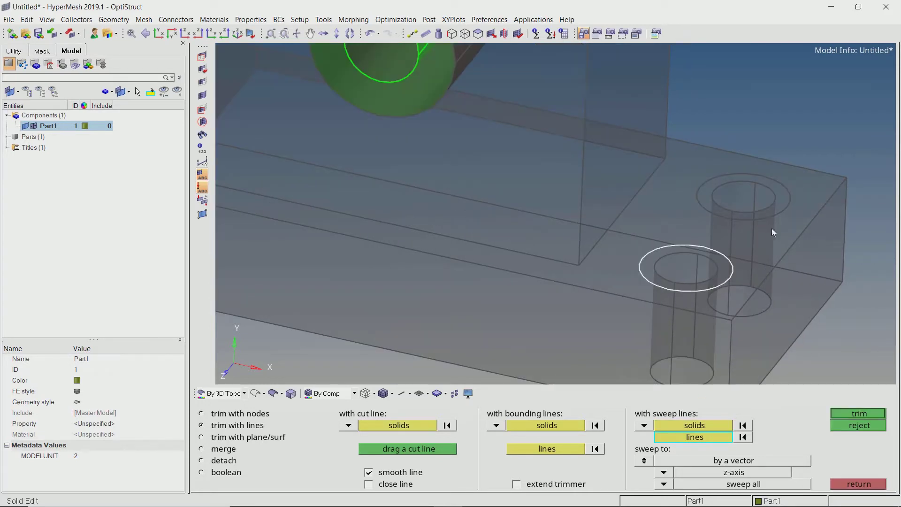
pyautogui.scroll(-4, 620, 254)
pyautogui.keyDown('ctrl'); pyautogui.moveTo(713, 261); pyautogui.dragTo(435, 198); pyautogui.keyUp('ctrl')
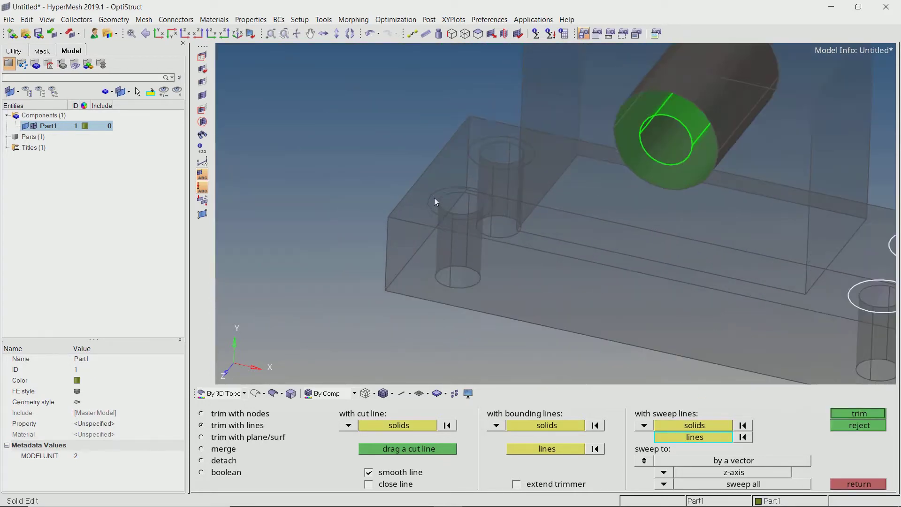
pyautogui.scroll(5, 435, 190)
pyautogui.click(435, 189)
pyautogui.click(517, 124)
pyautogui.scroll(-4, 470, 121)
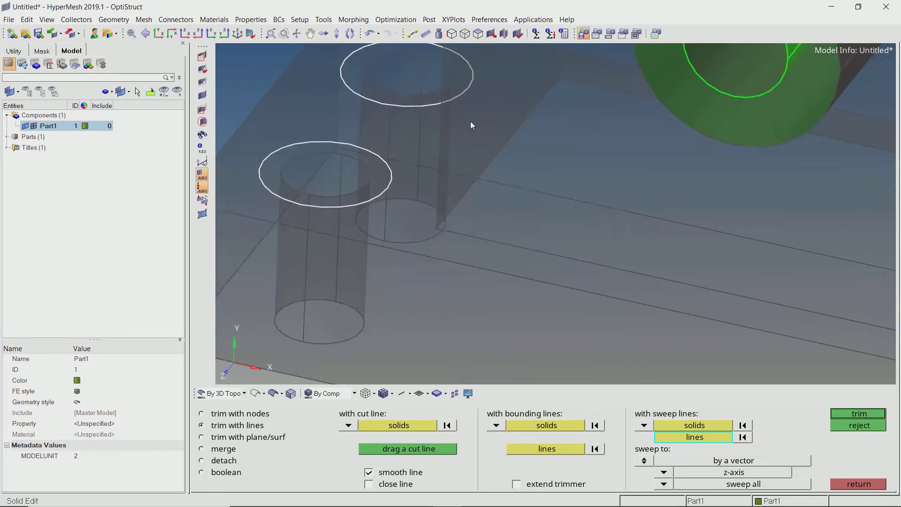
pyautogui.click(663, 472)
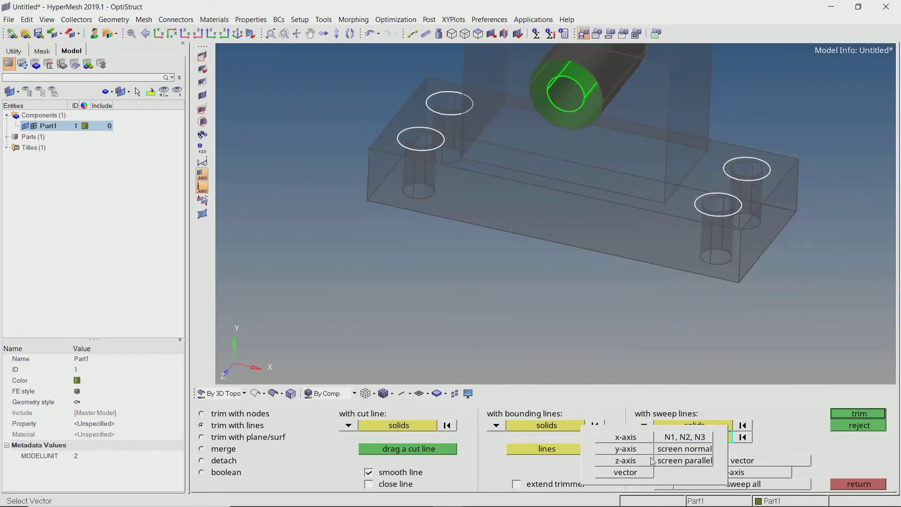
pyautogui.click(632, 451)
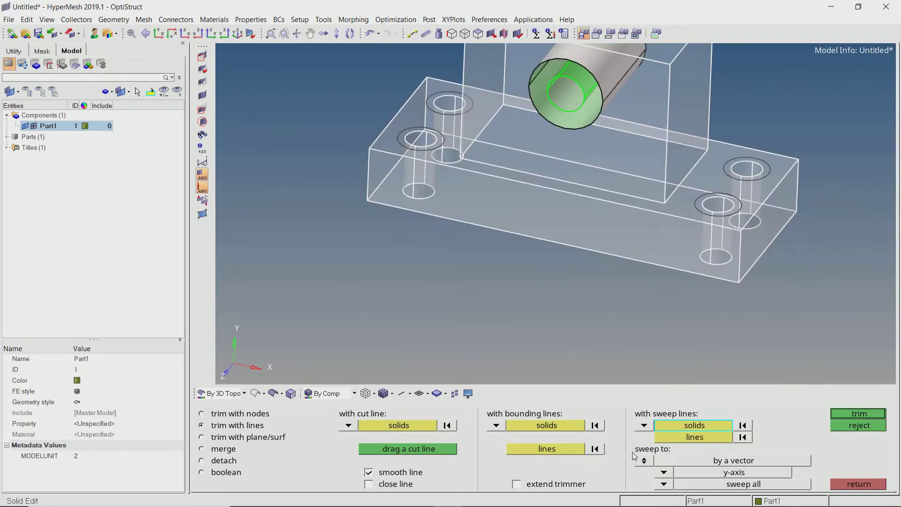
pyautogui.click(841, 413)
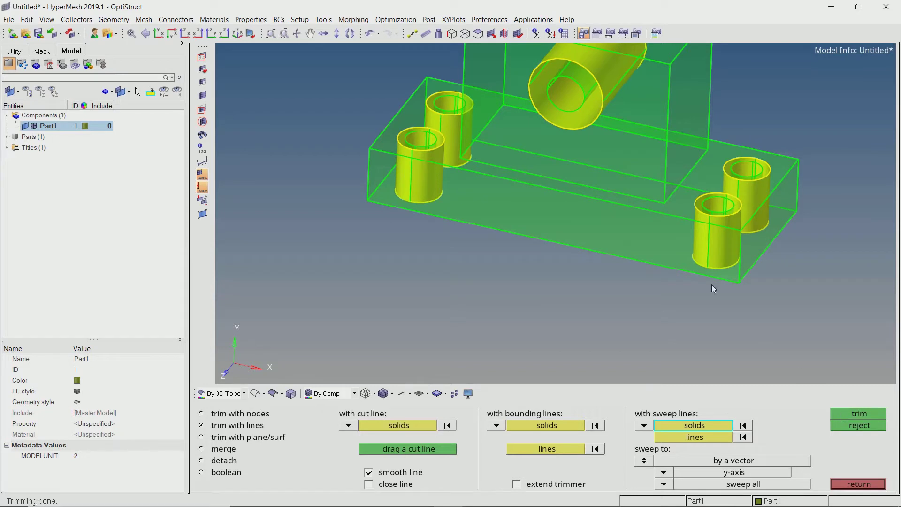
# Leave the trimming tool and show the solids shaded in Mixed display mode
pyautogui.press('f')
pyautogui.press('Escape')
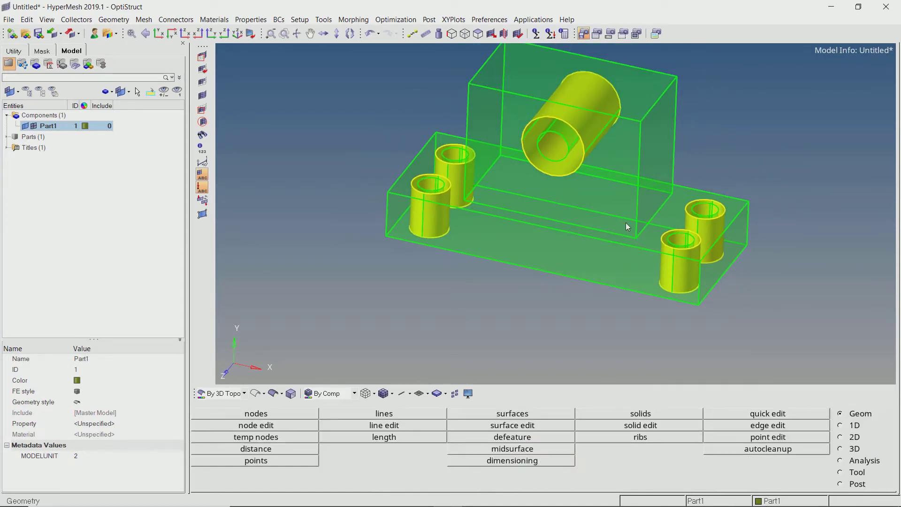
pyautogui.click(224, 393)
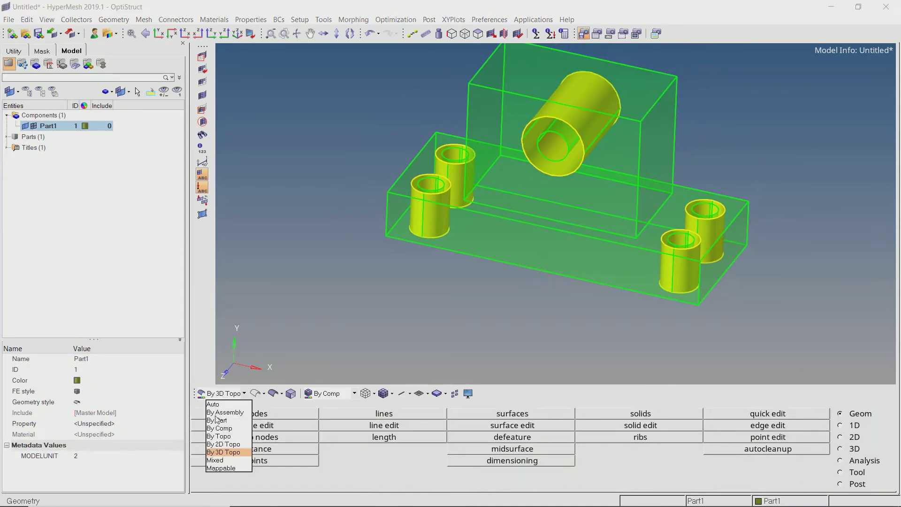
pyautogui.click(224, 467)
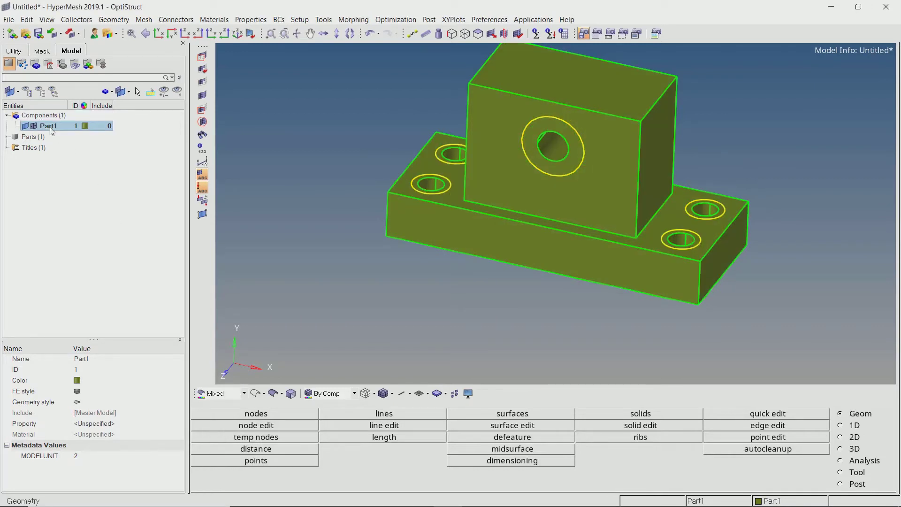
# Rename the Part1 component to 'design'
pyautogui.rightClick(51, 125)
pyautogui.click(75, 143)
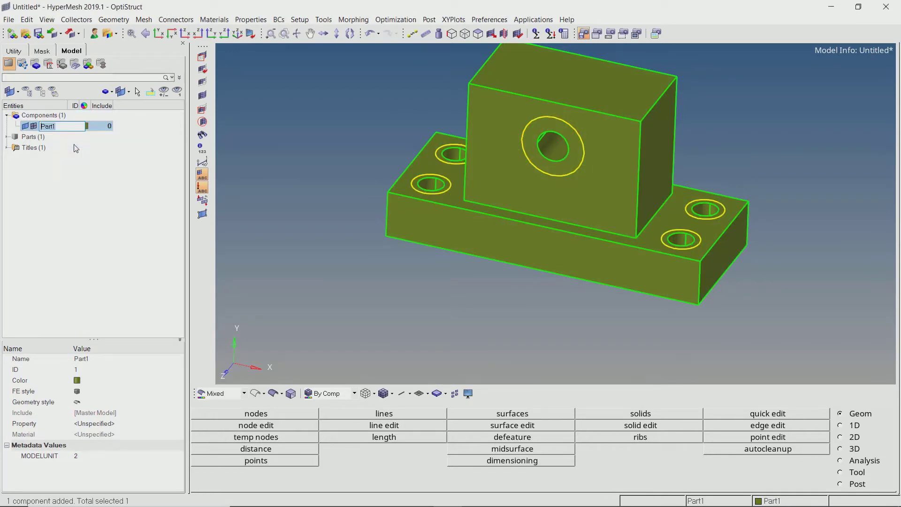
pyautogui.write('design')
pyautogui.press('Return')
# Create a new empty component named 'nondesign'
pyautogui.rightClick(76, 148)
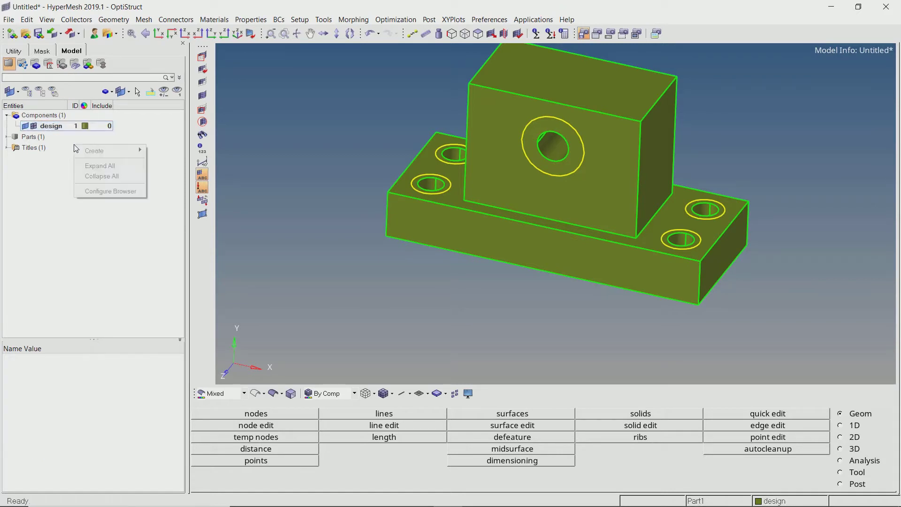
pyautogui.moveTo(102, 151)
pyautogui.click(191, 201)
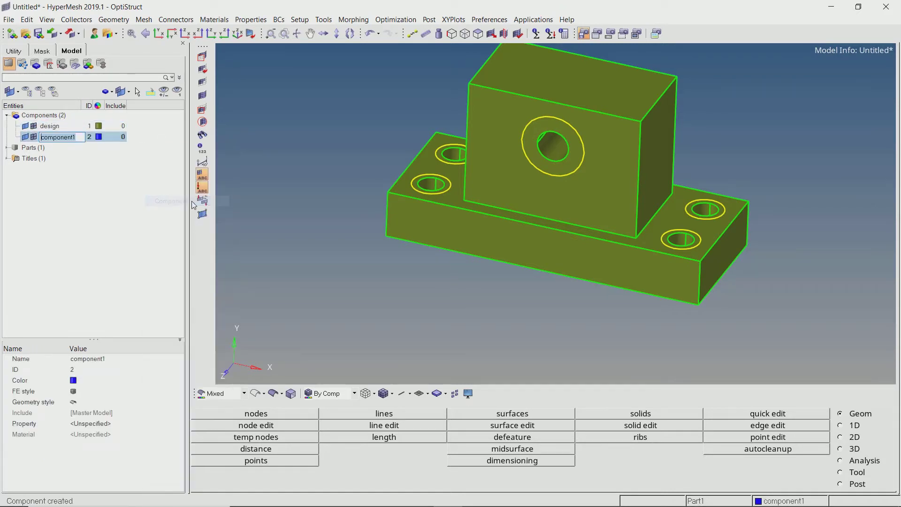
pyautogui.write('nondesign')
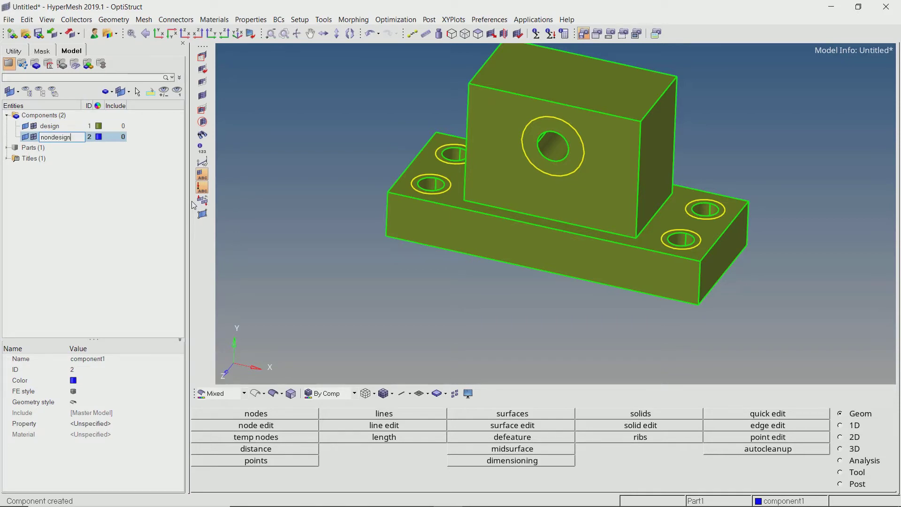
pyautogui.press('Return')
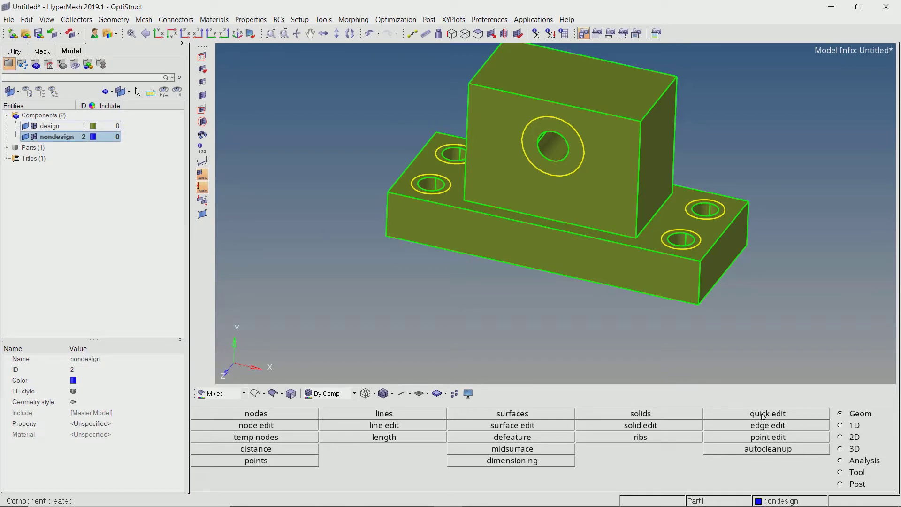
pyautogui.click(862, 475)
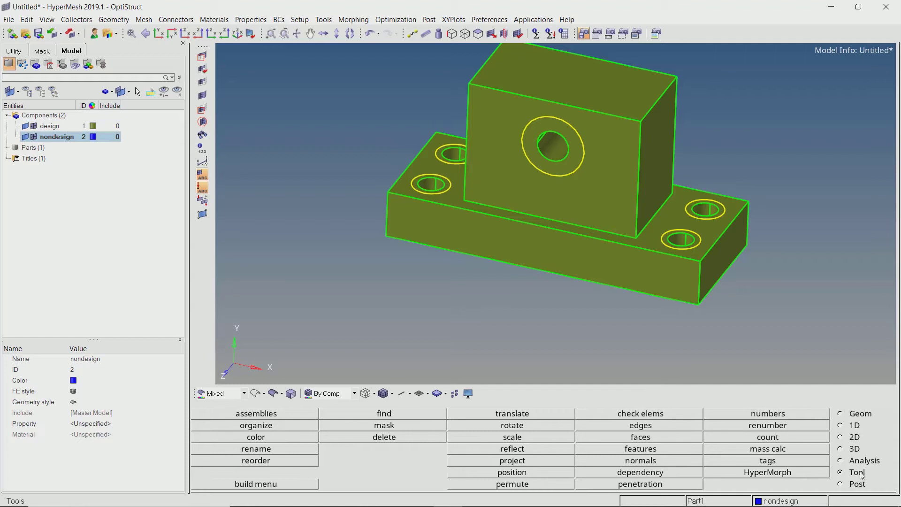
# Move the shaft-hole washer solid and the four bolt-hole washer solids into the nondesign component
pyautogui.click(306, 425)
pyautogui.click(280, 414)
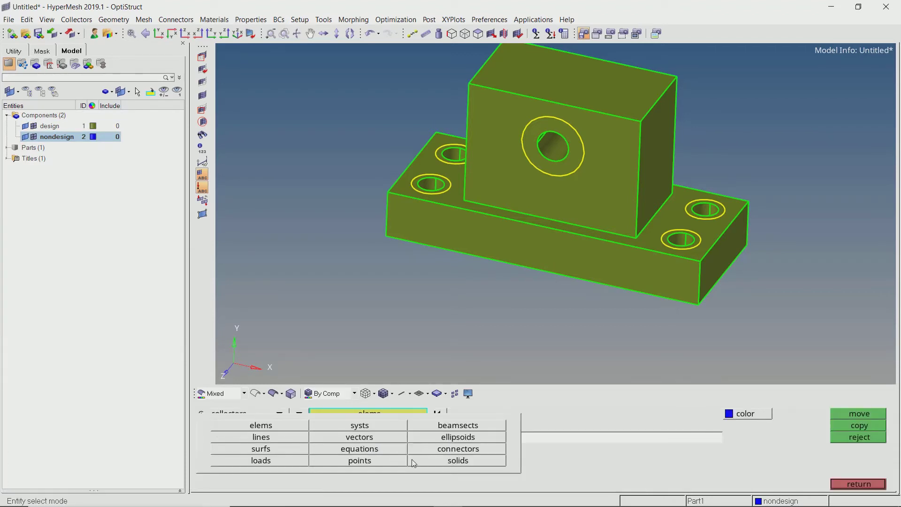
pyautogui.click(425, 463)
pyautogui.scroll(3, 503, 246)
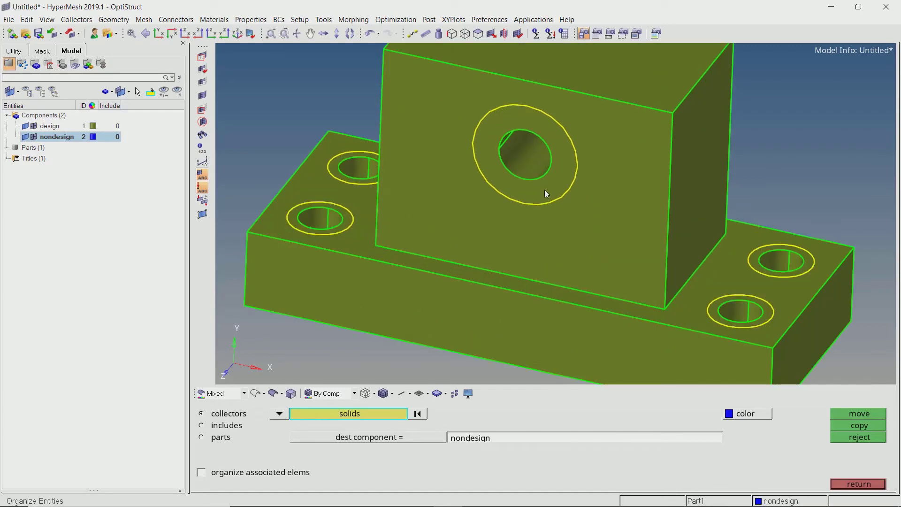
pyautogui.click(546, 192)
pyautogui.click(338, 170)
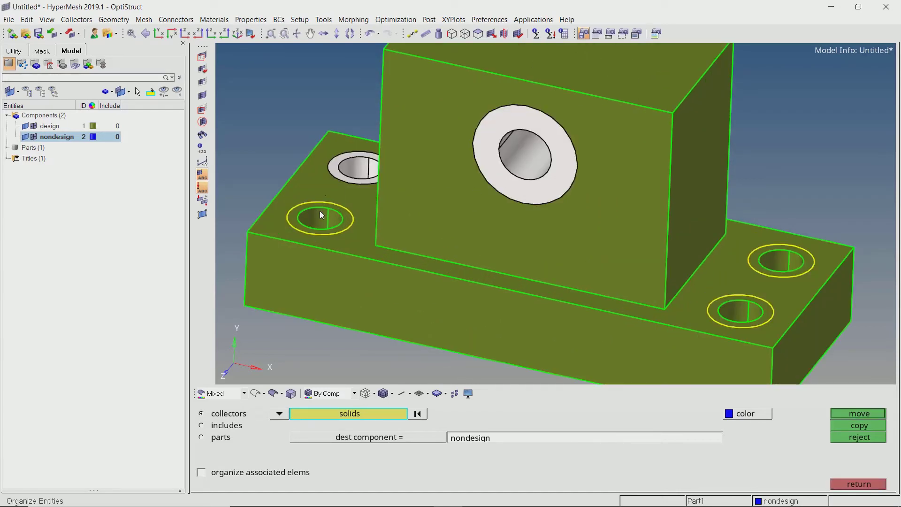
pyautogui.click(321, 215)
pyautogui.click(742, 307)
pyautogui.click(786, 259)
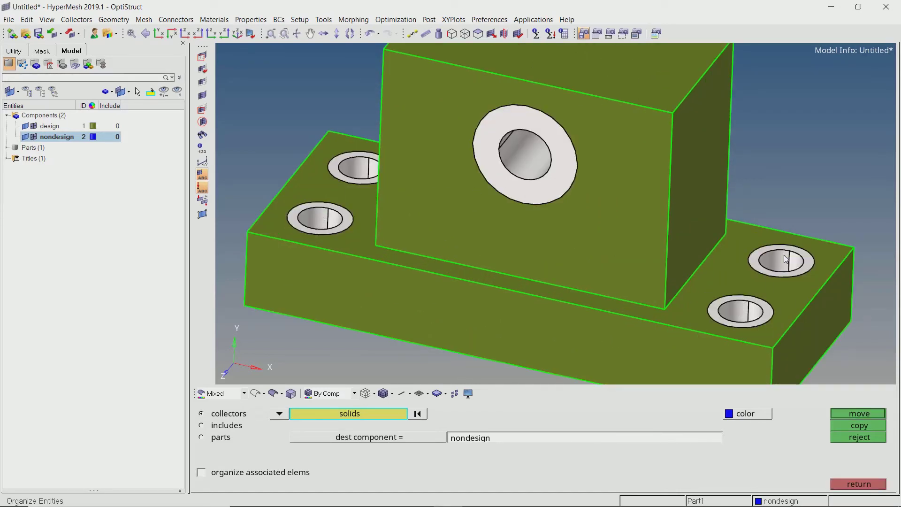
pyautogui.click(871, 413)
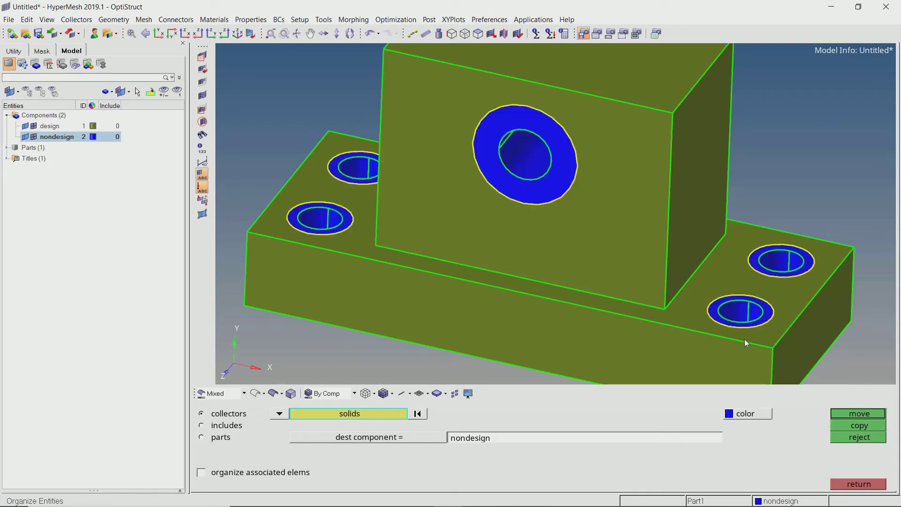
pyautogui.press('Escape')
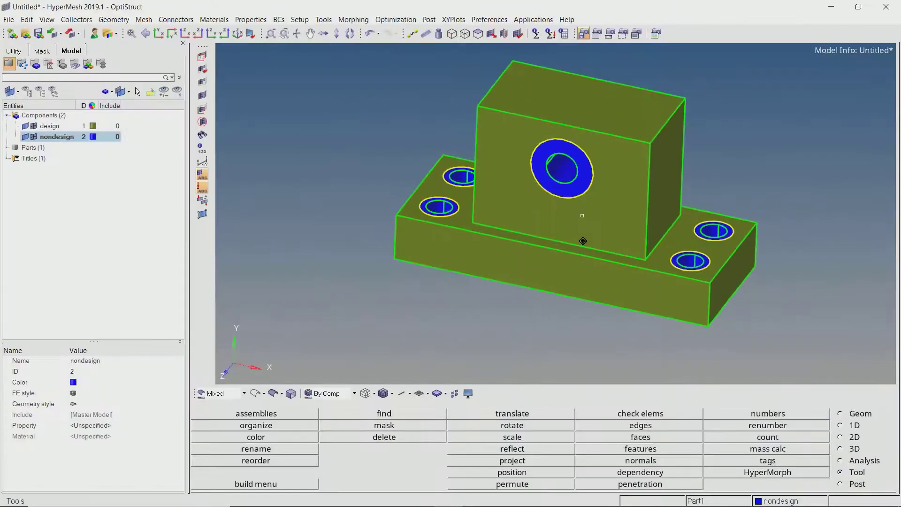
pyautogui.keyDown('ctrl'); pyautogui.moveTo(583, 241); pyautogui.dragTo(592, 232); pyautogui.keyUp('ctrl')
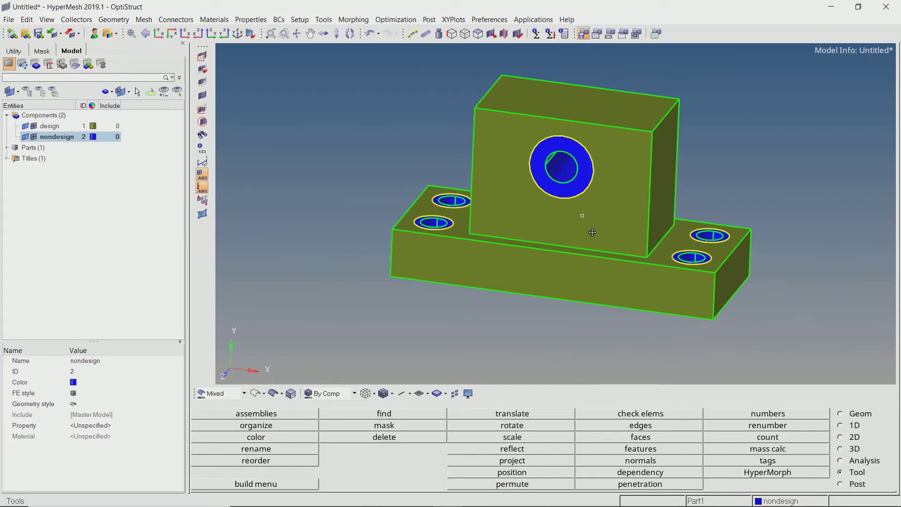
# Set up volume tetra meshing of enclosed solids and select all six bracket solids
pyautogui.click(854, 449)
pyautogui.click(673, 416)
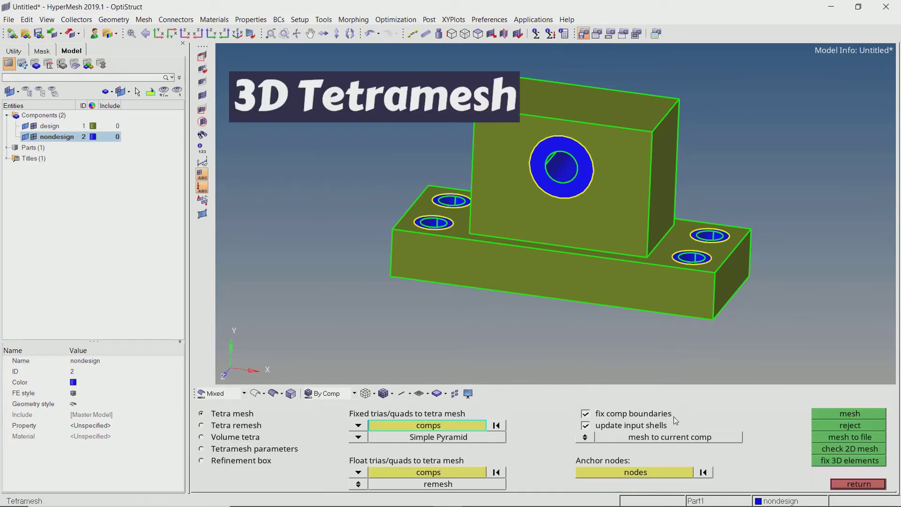
pyautogui.click(248, 437)
pyautogui.click(357, 425)
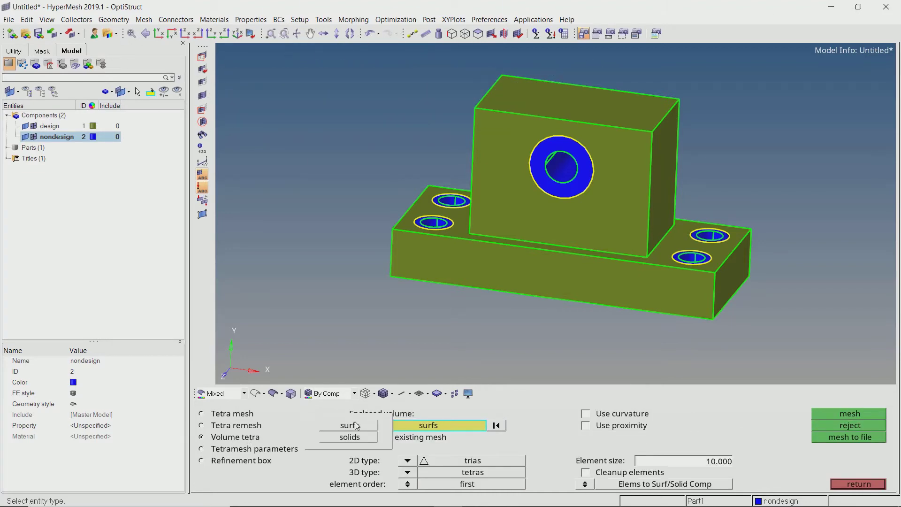
pyautogui.click(350, 436)
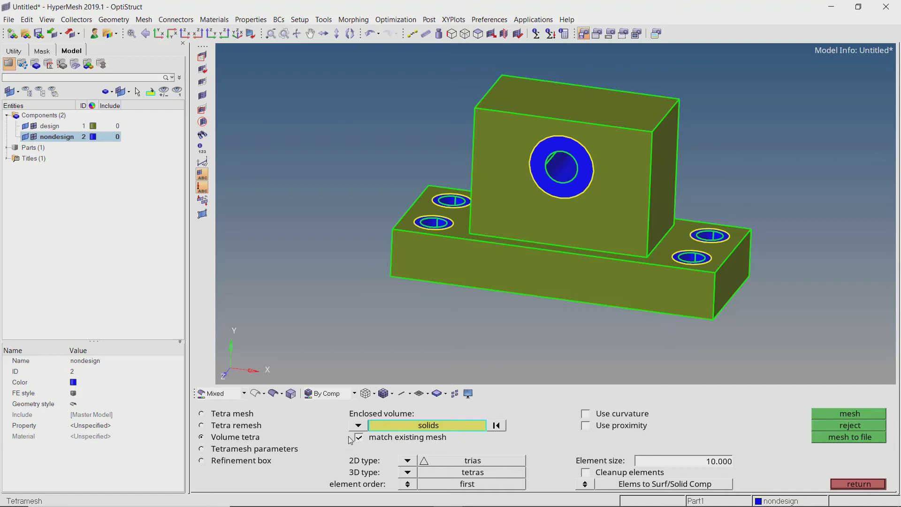
pyautogui.scroll(-2, 605, 268)
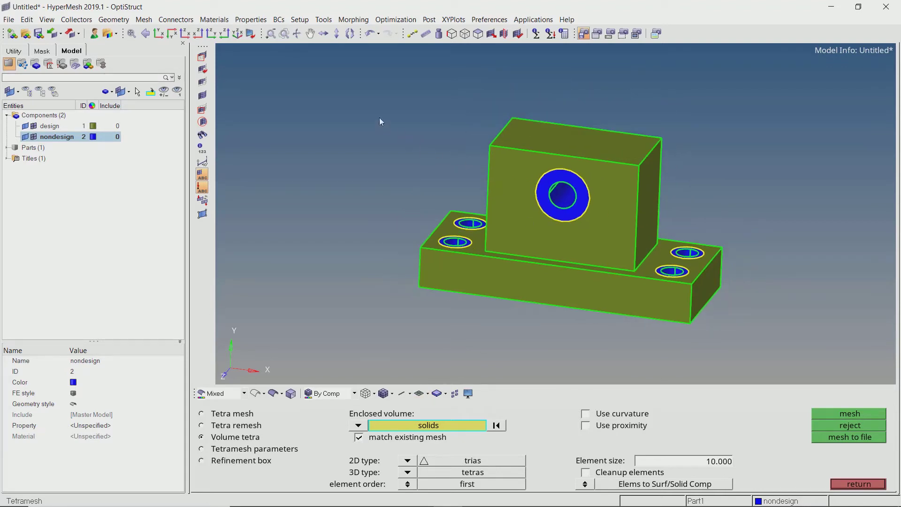
pyautogui.keyDown('shift'); pyautogui.moveTo(356, 79); pyautogui.dragTo(809, 361); pyautogui.keyUp('shift')
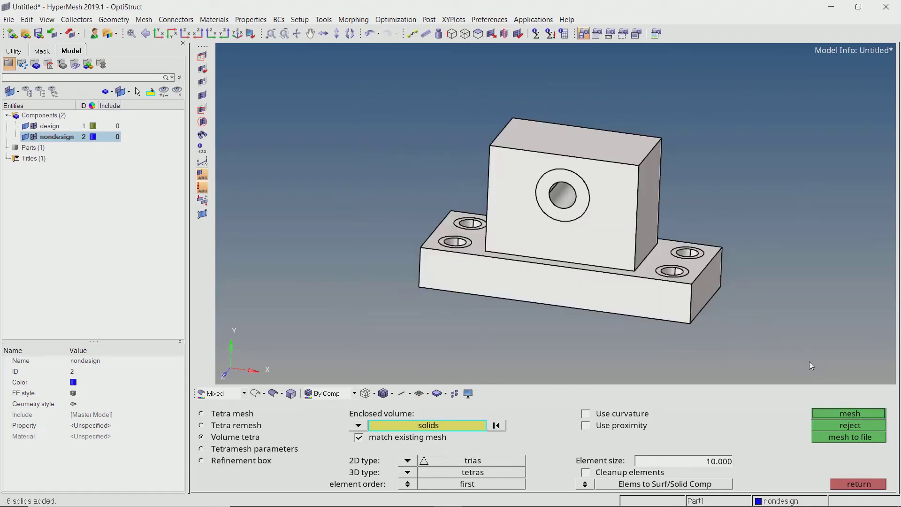
# Mesh with R-trias, element size 4 and curvature refinement enabled
pyautogui.click(408, 460)
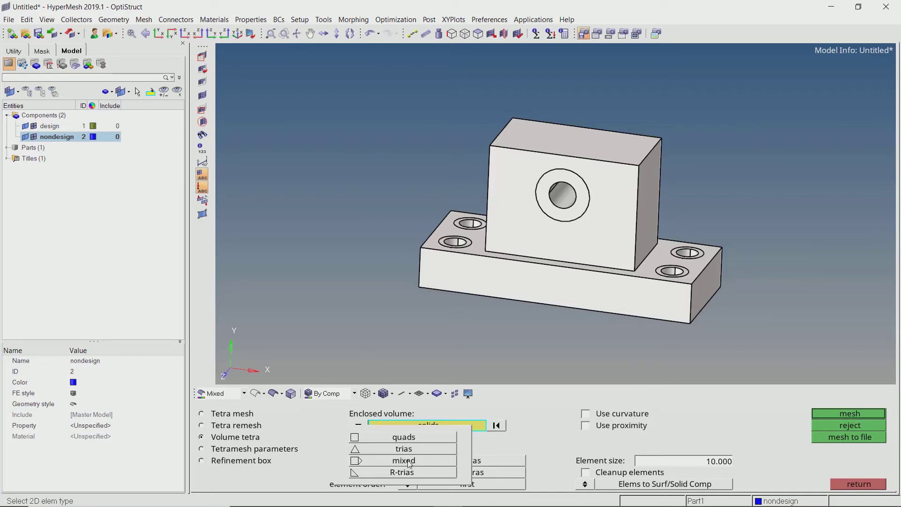
pyautogui.click(403, 474)
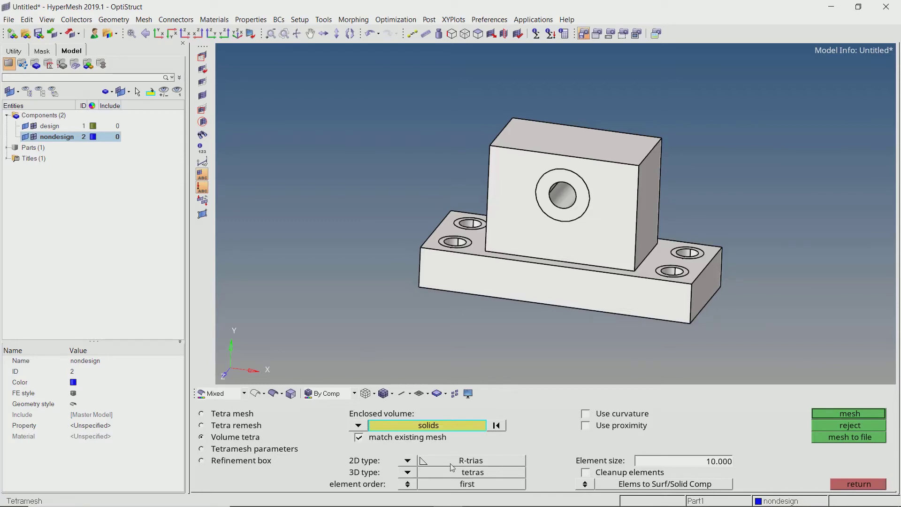
pyautogui.click(723, 461)
pyautogui.write('4')
pyautogui.press('Return')
pyautogui.click(585, 414)
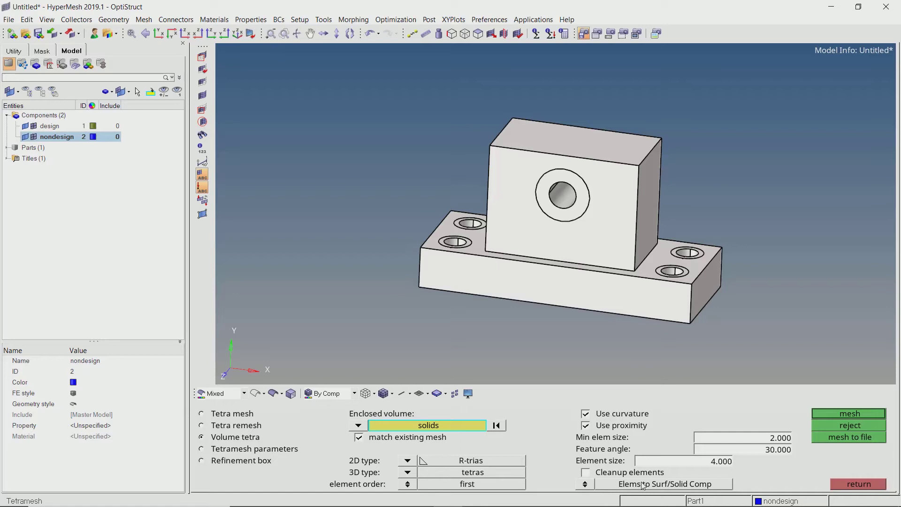
pyautogui.click(847, 414)
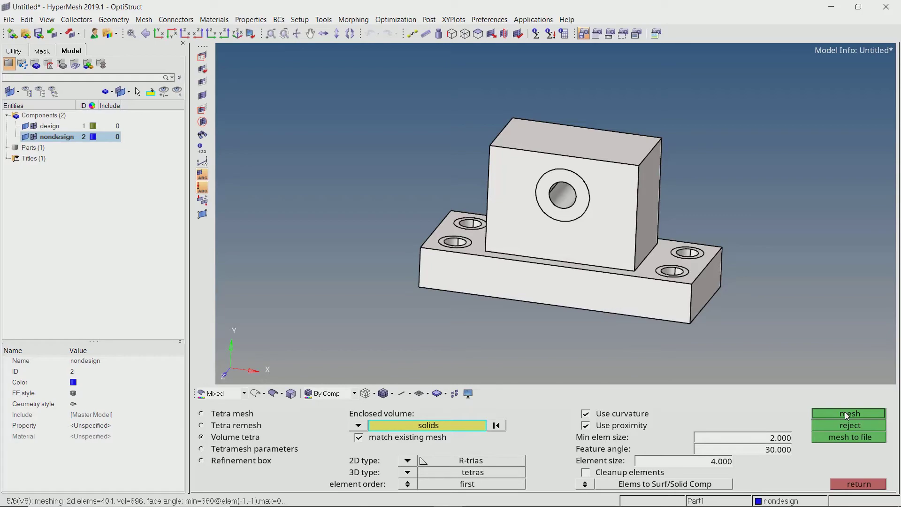
# Orbit around the finished tetra mesh of the bracket to inspect it, then close the tetramesh panel
pyautogui.scroll(5, 562, 204)
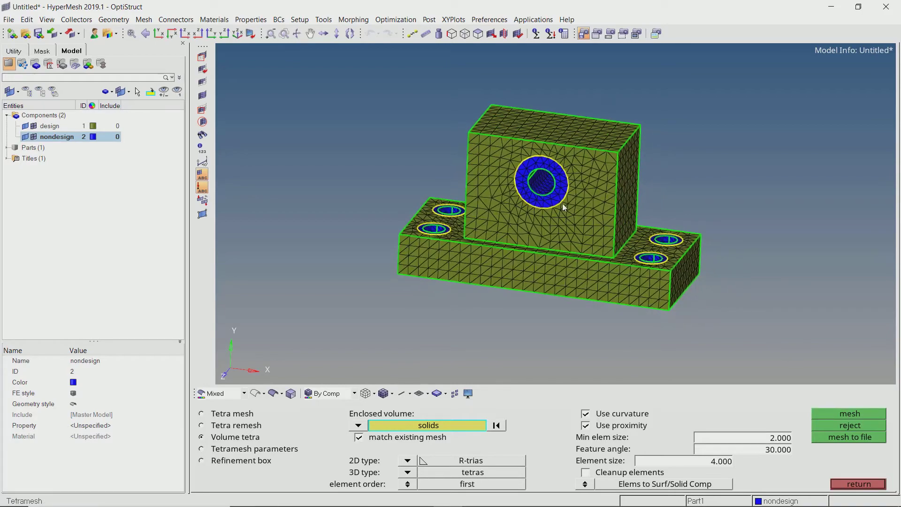
pyautogui.keyDown('ctrl'); pyautogui.moveTo(568, 178); pyautogui.dragTo(553, 202); pyautogui.keyUp('ctrl')
pyautogui.keyDown('ctrl'); pyautogui.moveTo(596, 149); pyautogui.dragTo(633, 215); pyautogui.keyUp('ctrl')
pyautogui.scroll(-2, 598, 155)
pyautogui.press('Escape')
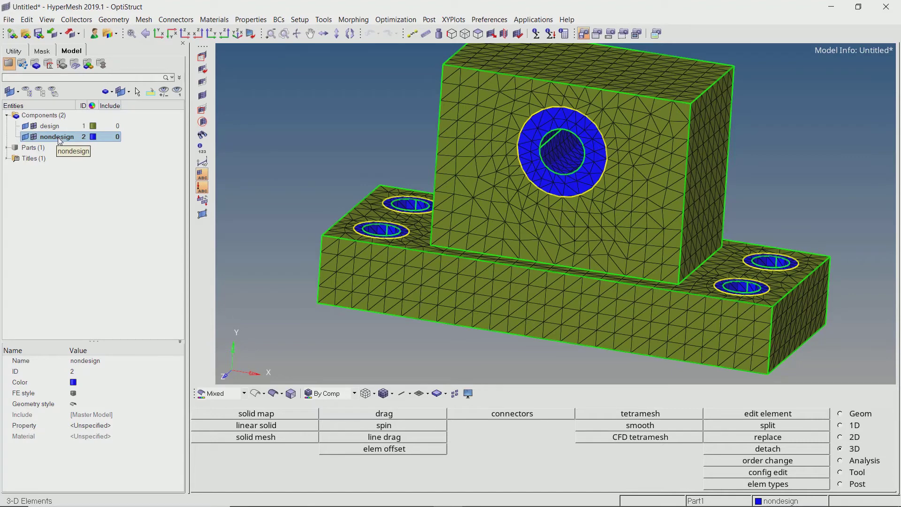
# Configure a rigid element with multiple dependent nodes and an automatically calculated independent node
pyautogui.click(855, 424)
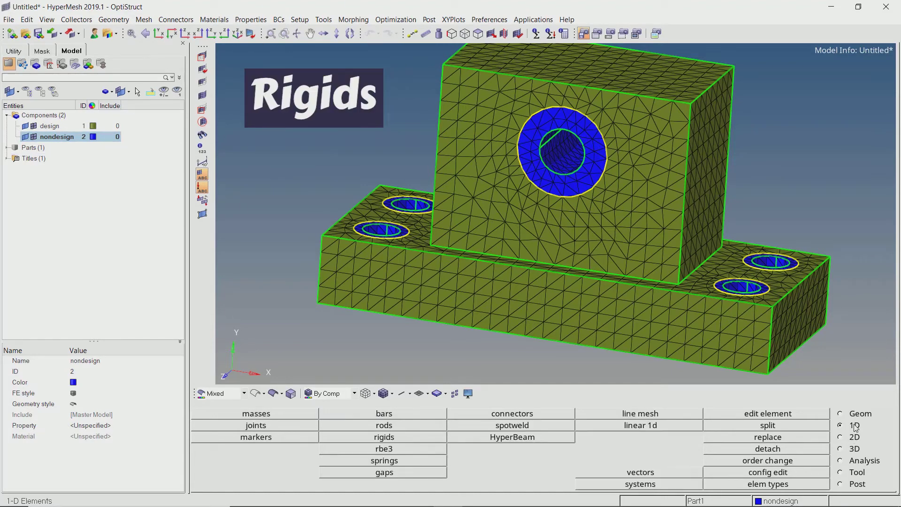
pyautogui.click(384, 437)
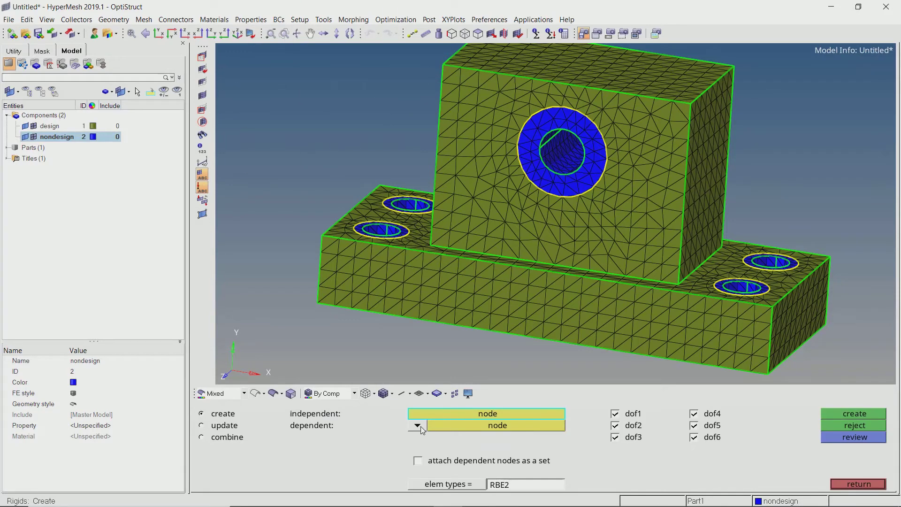
pyautogui.click(422, 429)
pyautogui.click(411, 436)
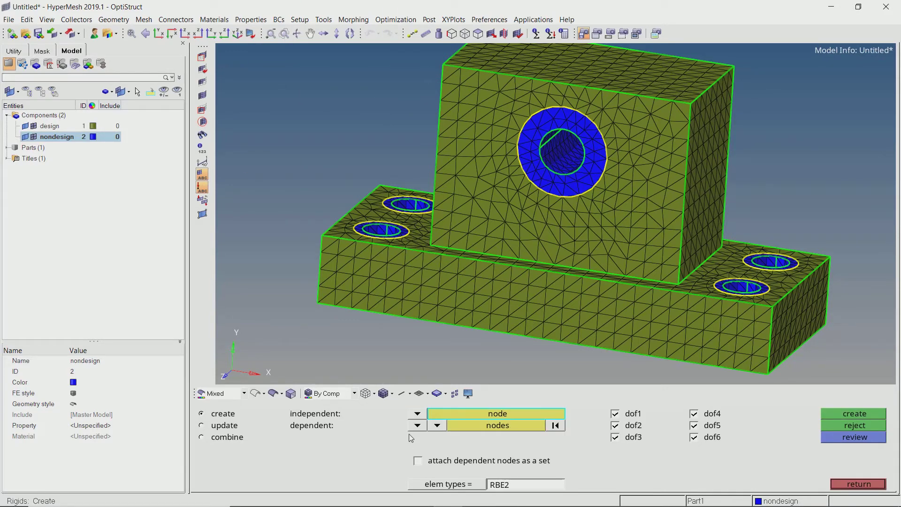
pyautogui.click(417, 413)
pyautogui.click(410, 440)
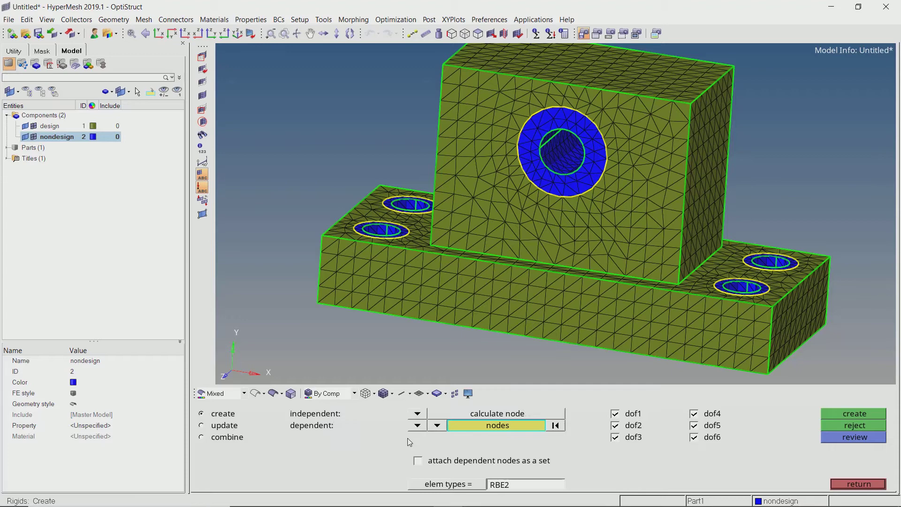
# Pick dependent nodes by geometry from both halves of the front-right bolt hole's inner surface
pyautogui.click(496, 430)
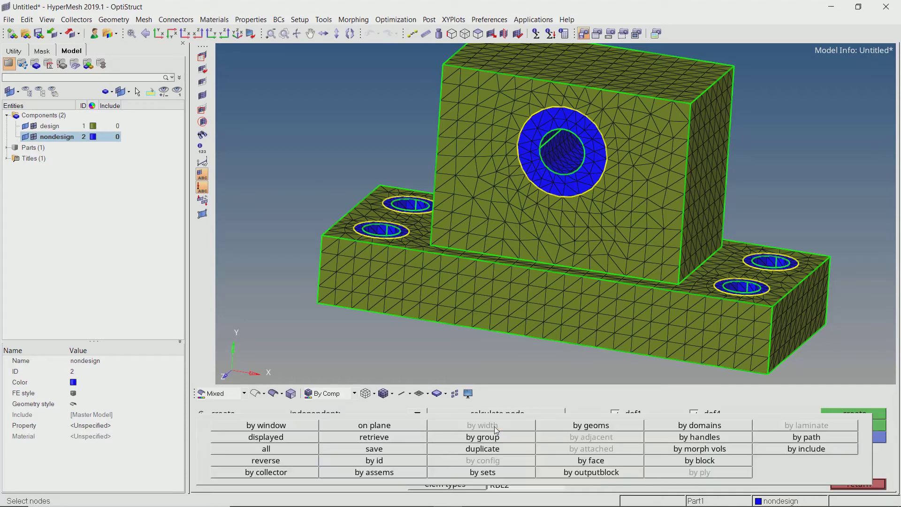
pyautogui.click(587, 427)
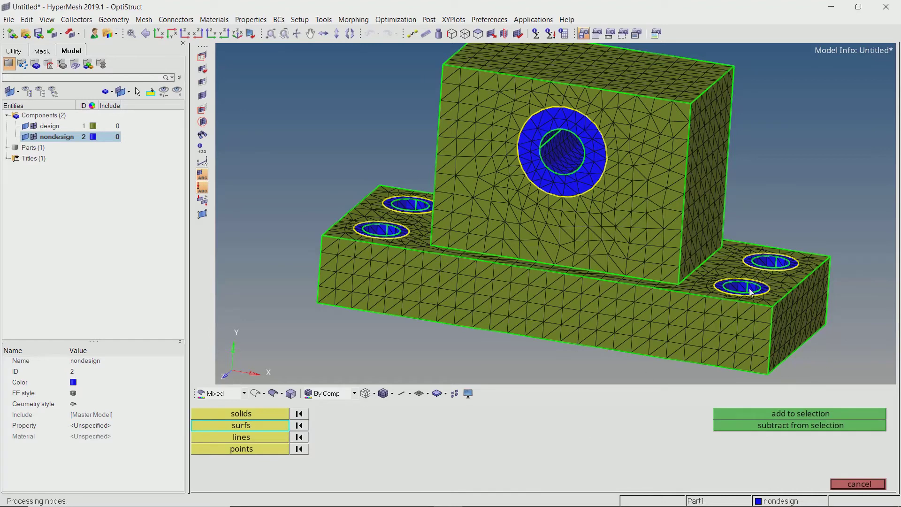
pyautogui.moveTo(735, 298)
pyautogui.keyDown('ctrl'); pyautogui.mouseDown()
pyautogui.moveTo(732, 319)
pyautogui.moveTo(722, 300)
pyautogui.mouseUp(); pyautogui.keyUp('ctrl')
pyautogui.scroll(5, 716, 291)
pyautogui.click(717, 291)
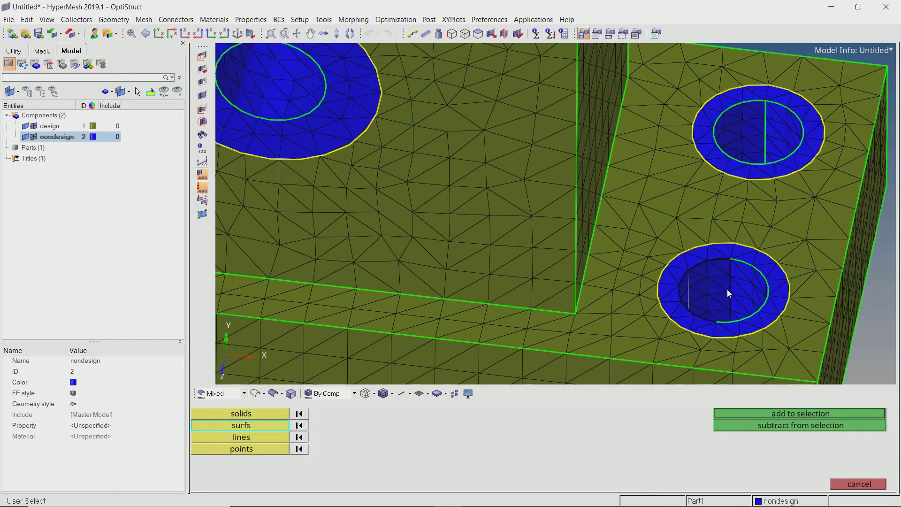
pyautogui.click(743, 288)
pyautogui.scroll(-3, 723, 314)
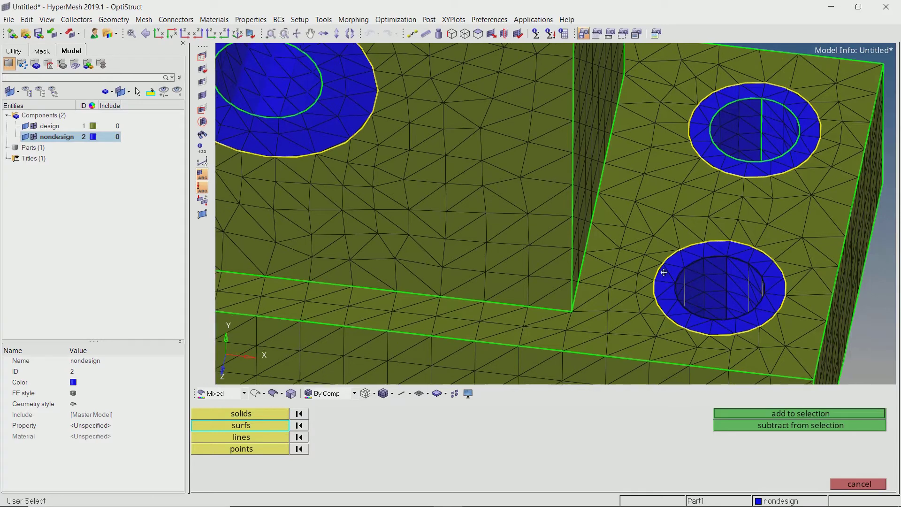
pyautogui.keyDown('ctrl'); pyautogui.moveTo(724, 314); pyautogui.dragTo(646, 256); pyautogui.keyUp('ctrl')
pyautogui.scroll(3, 648, 290)
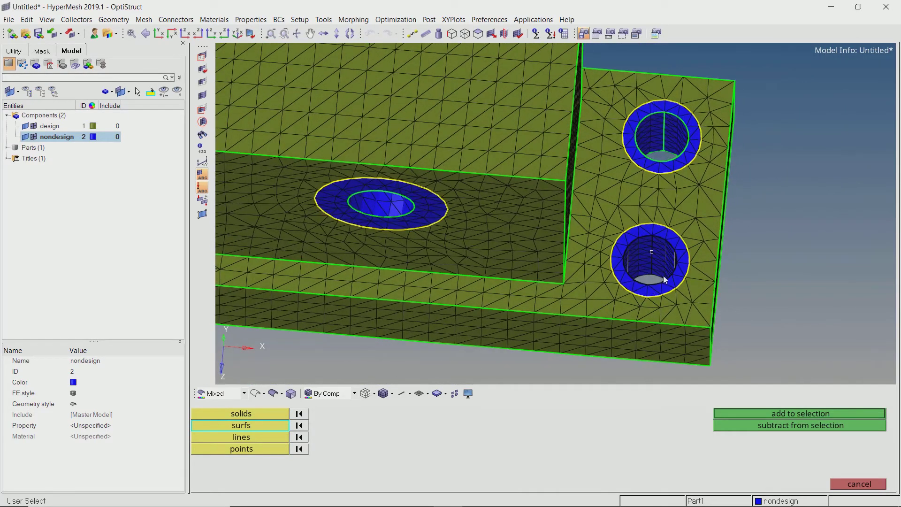
# Finish the RBE2 spider in the current bolt hole and rotate to check it
pyautogui.middleClick(659, 275)
pyautogui.middleClick(657, 269)
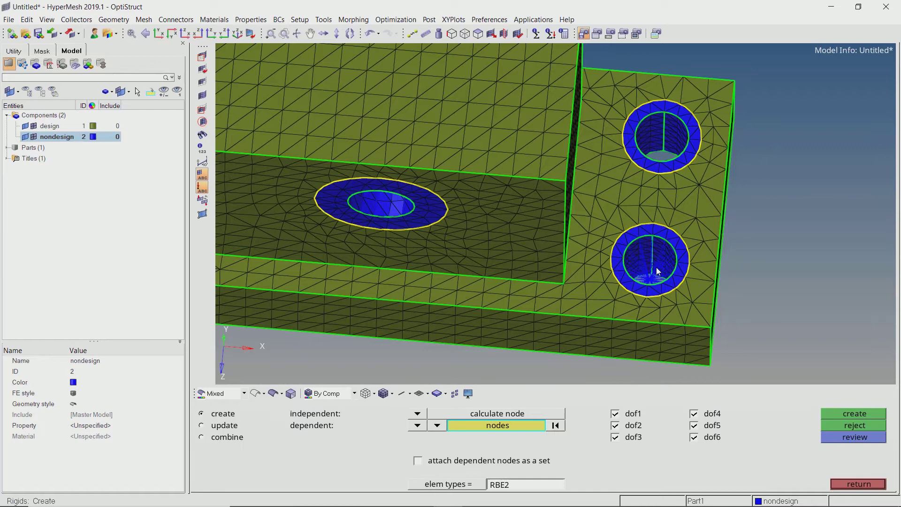
pyautogui.scroll(2, 655, 284)
pyautogui.keyDown('ctrl'); pyautogui.moveTo(647, 297); pyautogui.dragTo(693, 261); pyautogui.keyUp('ctrl')
pyautogui.scroll(-1, 651, 302)
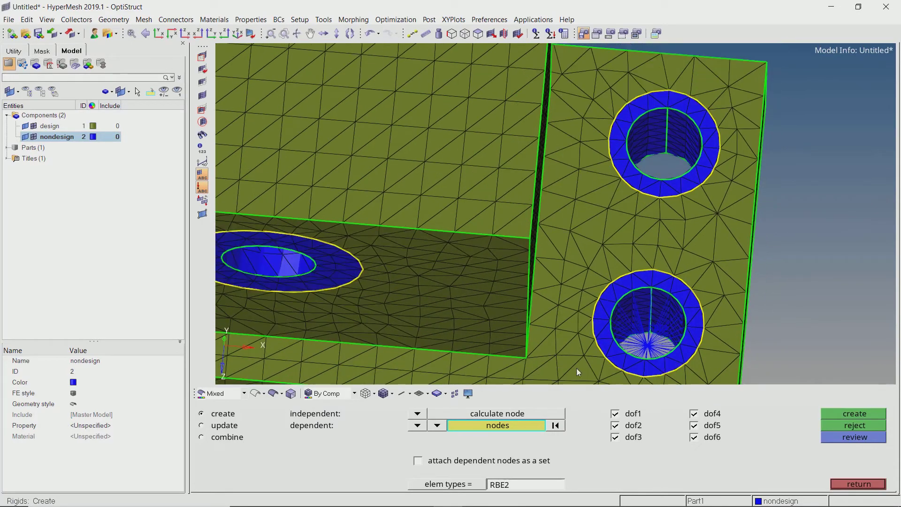
# Tie the upper hole's 96 inner-surface nodes to its centre with an RBE2 spider
pyautogui.click(519, 431)
pyautogui.click(565, 427)
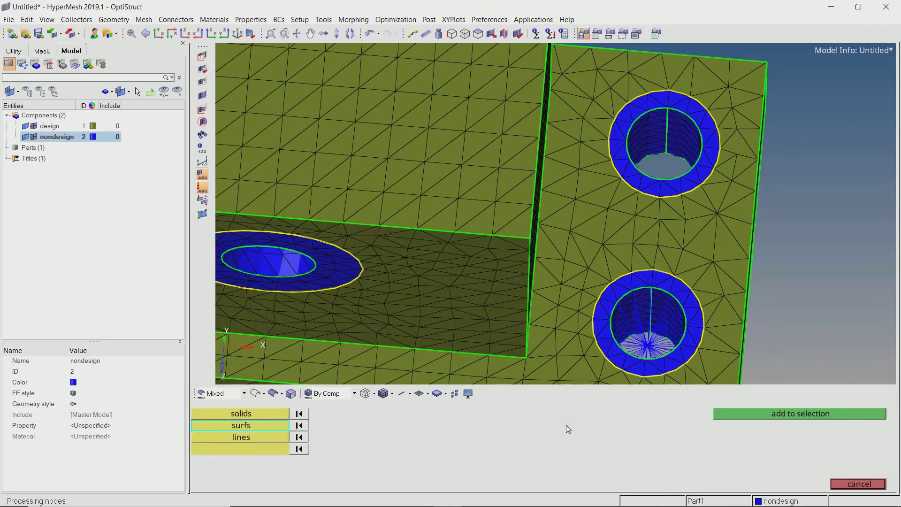
pyautogui.click(652, 139)
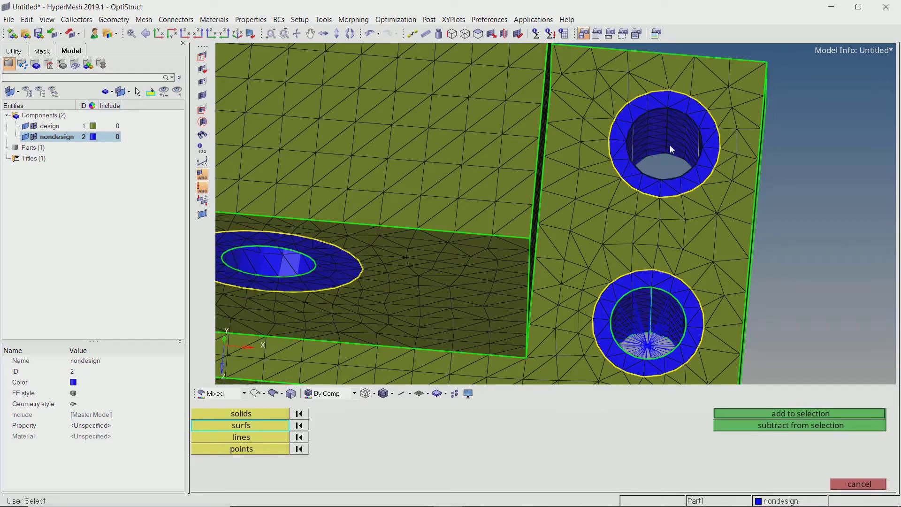
pyautogui.middleClick(669, 144)
pyautogui.middleClick(669, 145)
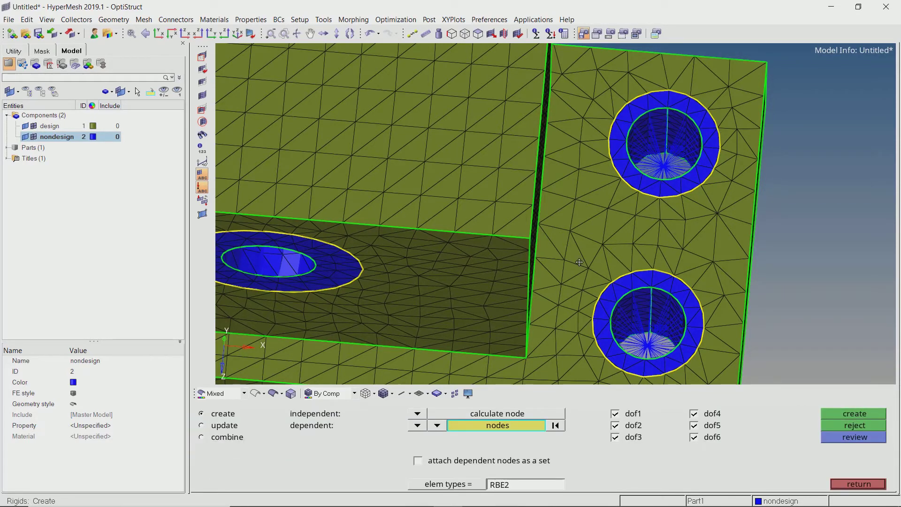
pyautogui.scroll(-6, 579, 261)
pyautogui.scroll(6, 429, 261)
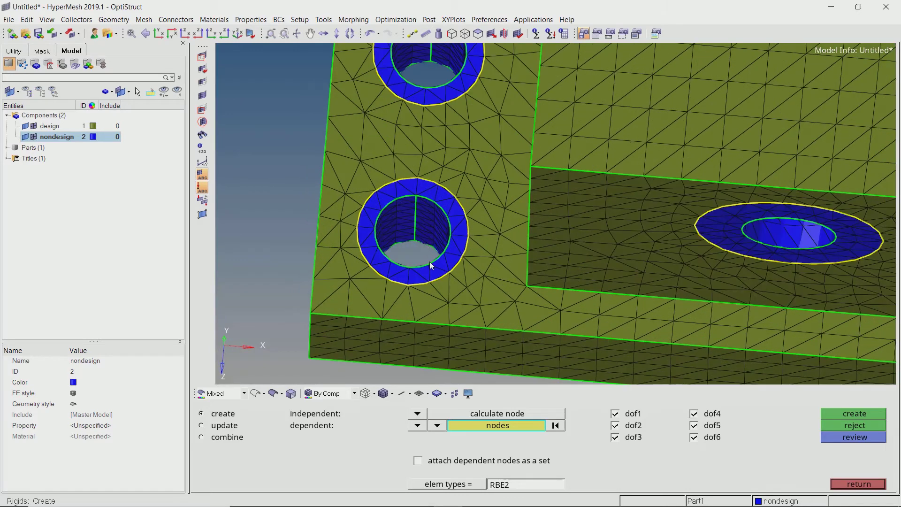
# Create an RBE2 spider from the lower-left hole's inner-surface nodes
pyautogui.click(497, 427)
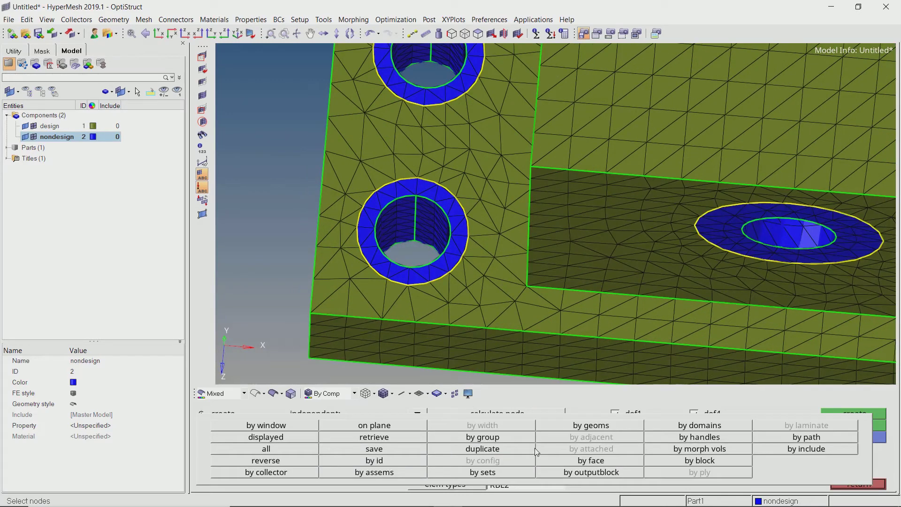
pyautogui.click(564, 424)
pyautogui.click(403, 229)
pyautogui.middleClick(429, 229)
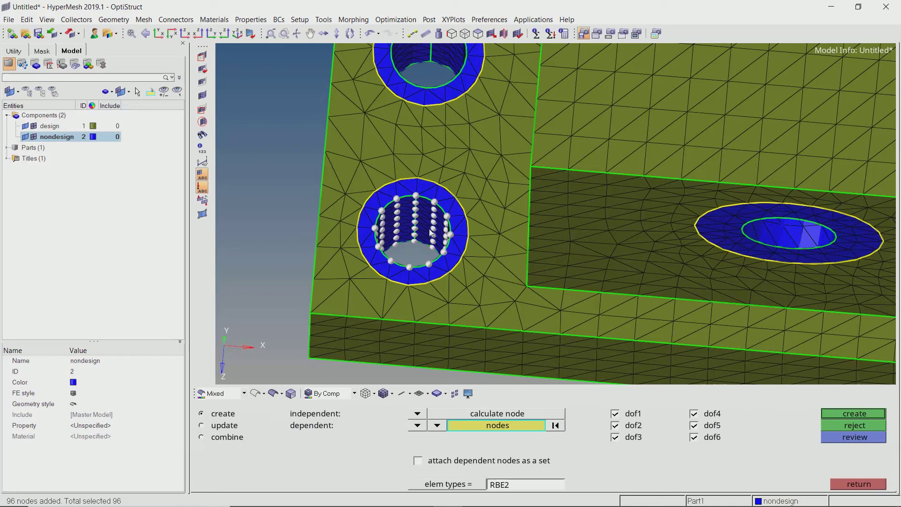
pyautogui.middleClick(428, 229)
pyautogui.scroll(-3, 488, 275)
pyautogui.scroll(3, 488, 274)
# Create an RBE2 spider from the next bolt hole's 96 inner-surface nodes
pyautogui.click(511, 427)
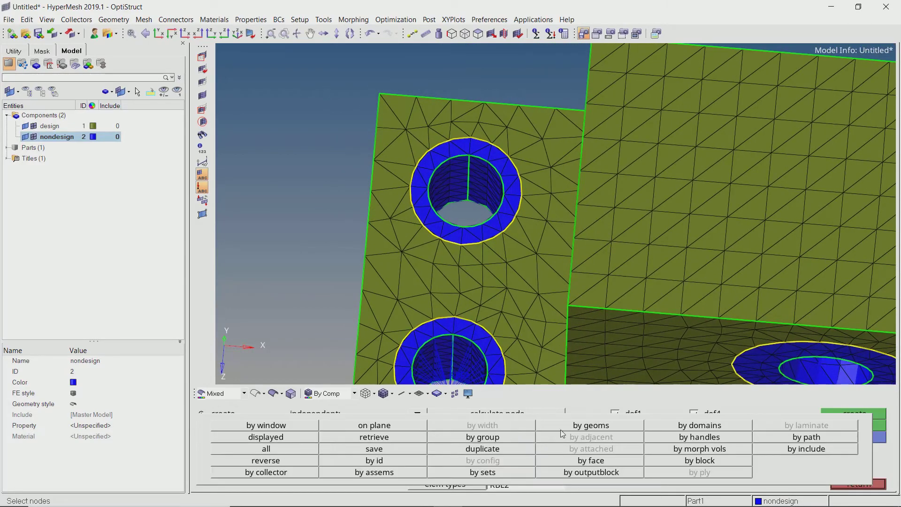
pyautogui.click(592, 424)
pyautogui.click(488, 193)
pyautogui.middleClick(463, 196)
pyautogui.middleClick(464, 197)
pyautogui.scroll(-3, 662, 246)
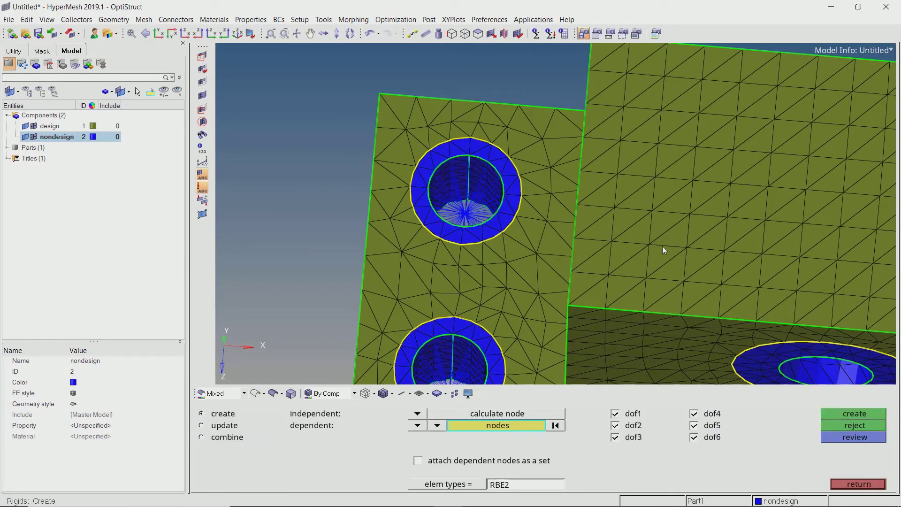
# Create the RBE2 spider in the large hole, then return to an isometric view
pyautogui.keyDown('ctrl'); pyautogui.moveTo(663, 246); pyautogui.dragTo(568, 220); pyautogui.keyUp('ctrl')
pyautogui.scroll(3, 563, 207)
pyautogui.scroll(3, 540, 312)
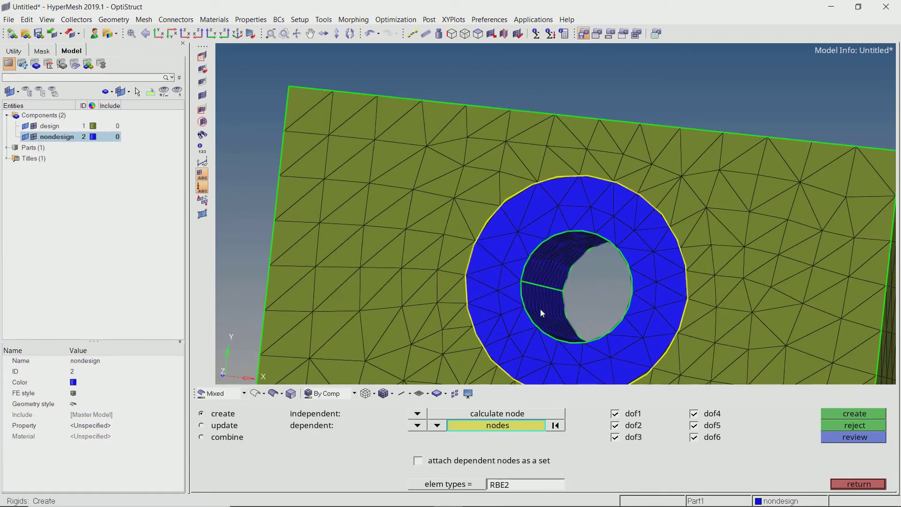
pyautogui.click(537, 427)
pyautogui.click(589, 424)
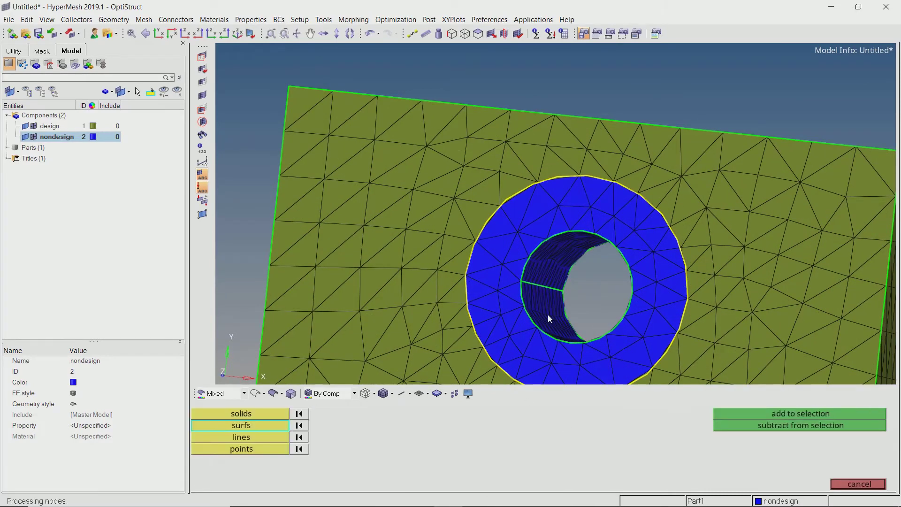
pyautogui.click(544, 271)
pyautogui.middleClick(544, 271)
pyautogui.scroll(-2, 544, 271)
pyautogui.keyDown('ctrl'); pyautogui.moveTo(544, 271); pyautogui.dragTo(628, 257); pyautogui.keyUp('ctrl')
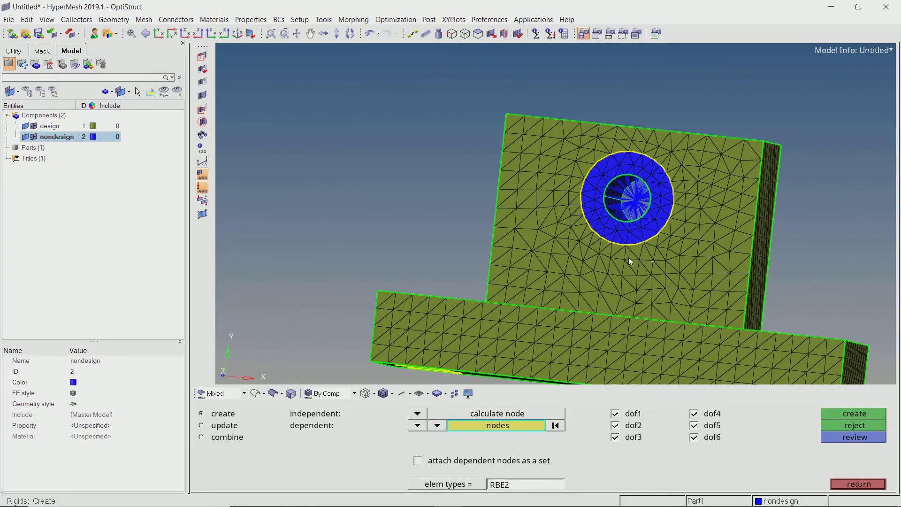
pyautogui.scroll(2, 628, 257)
pyautogui.scroll(-2, 752, 265)
pyautogui.keyDown('ctrl'); pyautogui.moveTo(752, 266); pyautogui.dragTo(655, 240); pyautogui.keyUp('ctrl')
# Leave rigid creation and create a new material named steel
pyautogui.press('Escape')
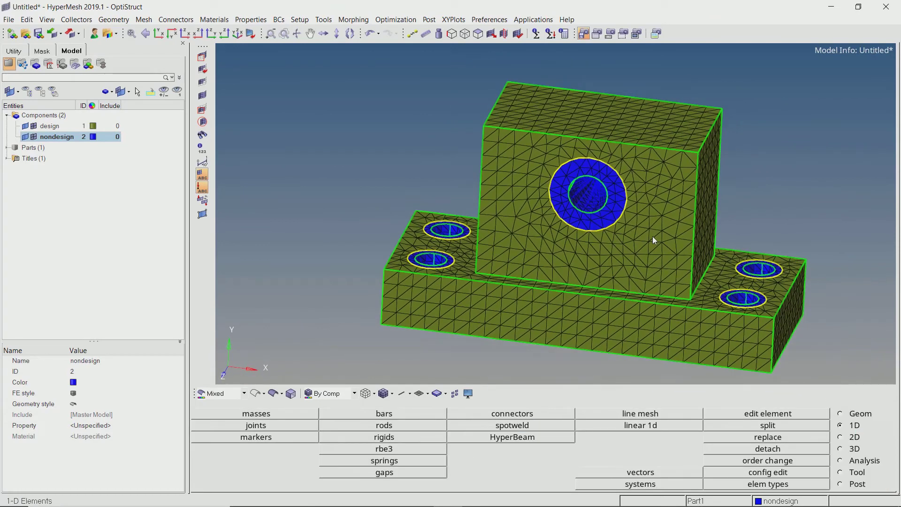
pyautogui.rightClick(150, 204)
pyautogui.moveTo(171, 213)
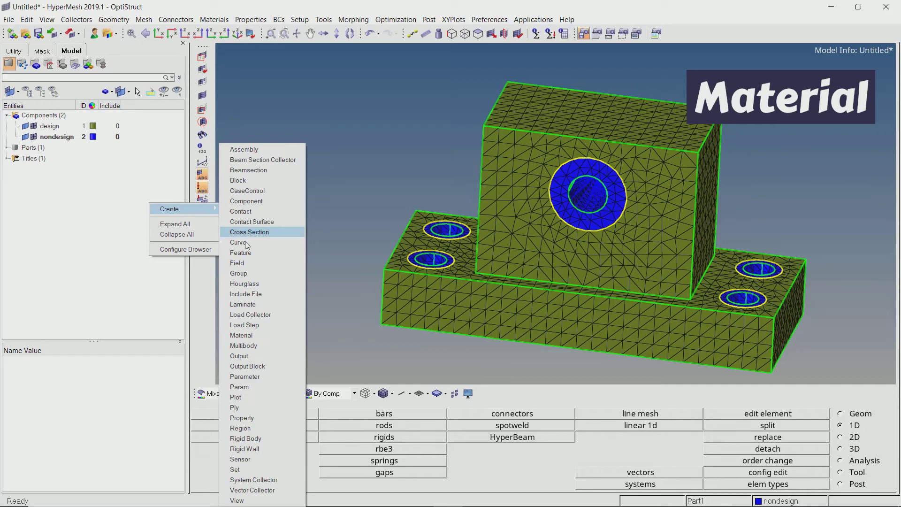
pyautogui.click(279, 335)
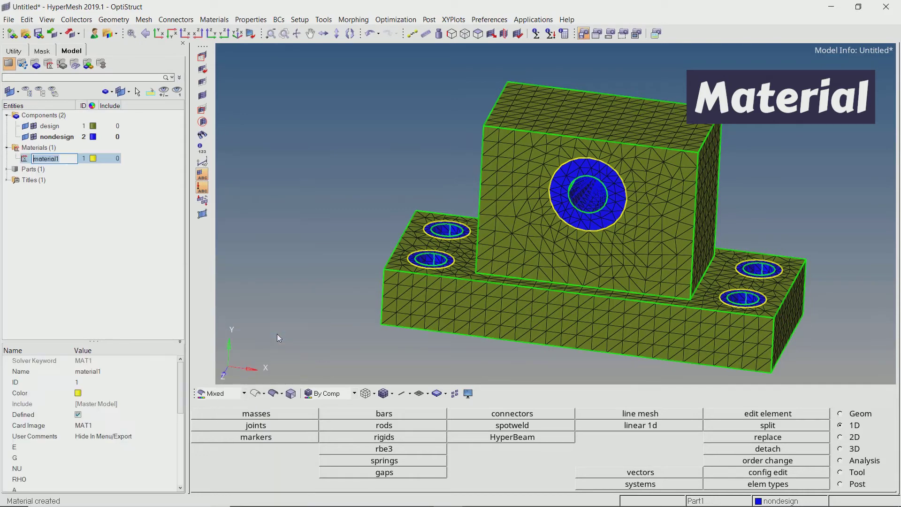
pyautogui.write('steel')
pyautogui.press('Return')
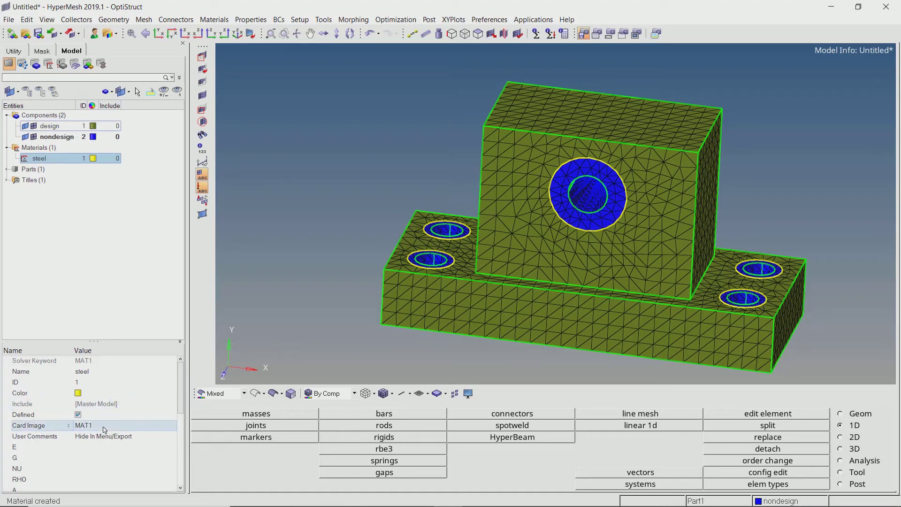
# Set steel's E to 210000, NU to 0.3 and RHO to 7.85e-09
pyautogui.click(94, 447)
pyautogui.write('210000')
pyautogui.press('Return')
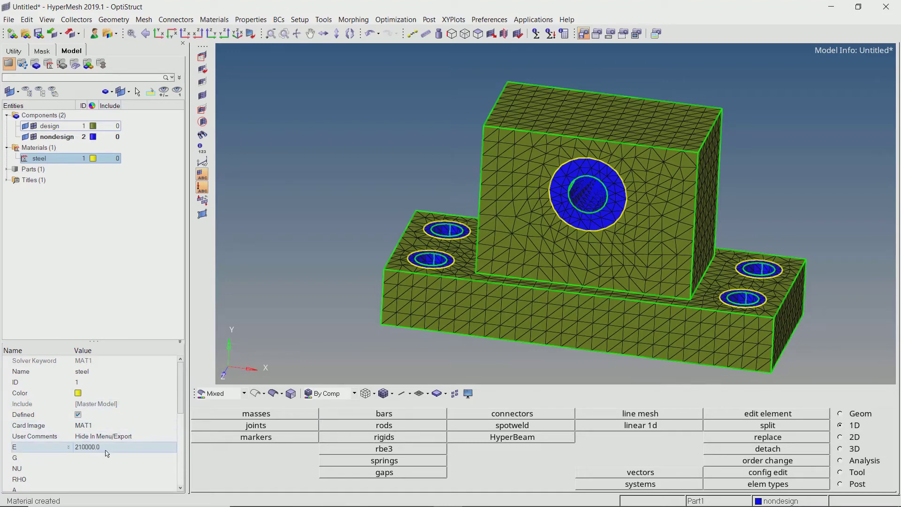
pyautogui.click(106, 468)
pyautogui.write('0.3')
pyautogui.press('Return')
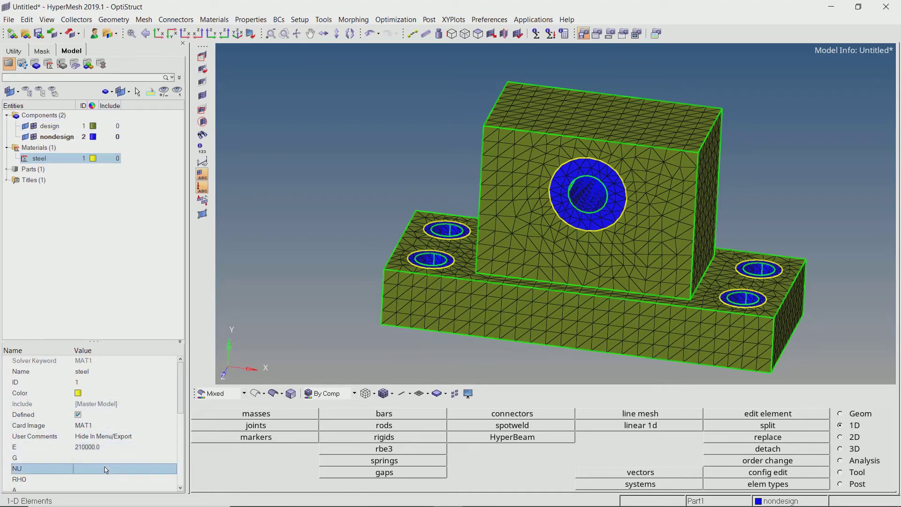
pyautogui.click(105, 479)
pyautogui.write('7.85e-09')
pyautogui.press('Return')
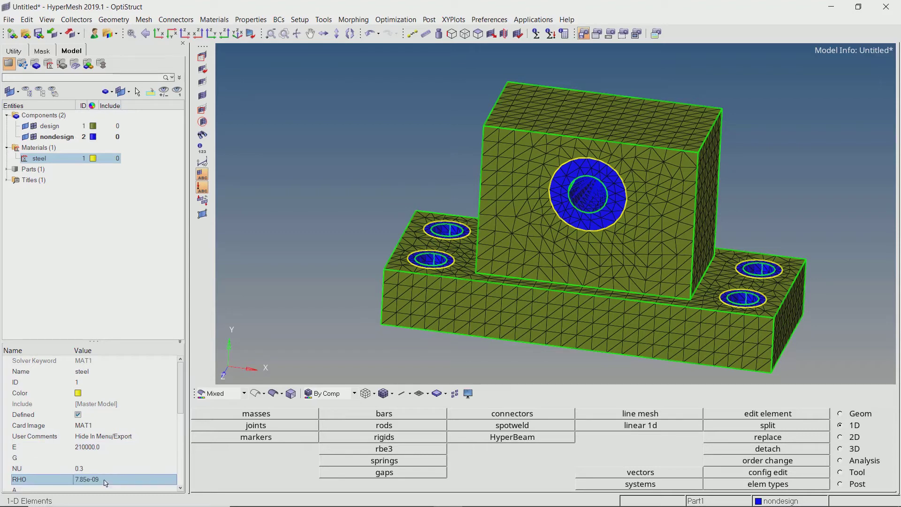
# Create a new property named design
pyautogui.rightClick(118, 213)
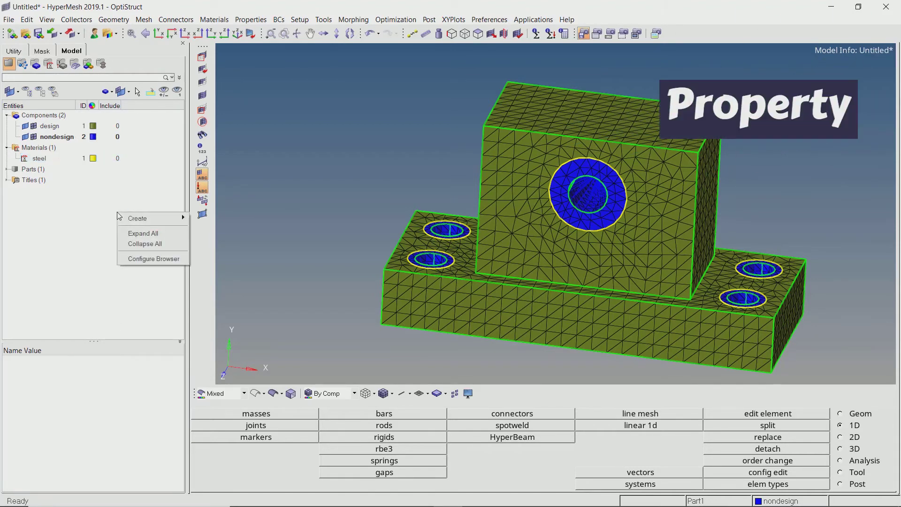
pyautogui.moveTo(151, 219)
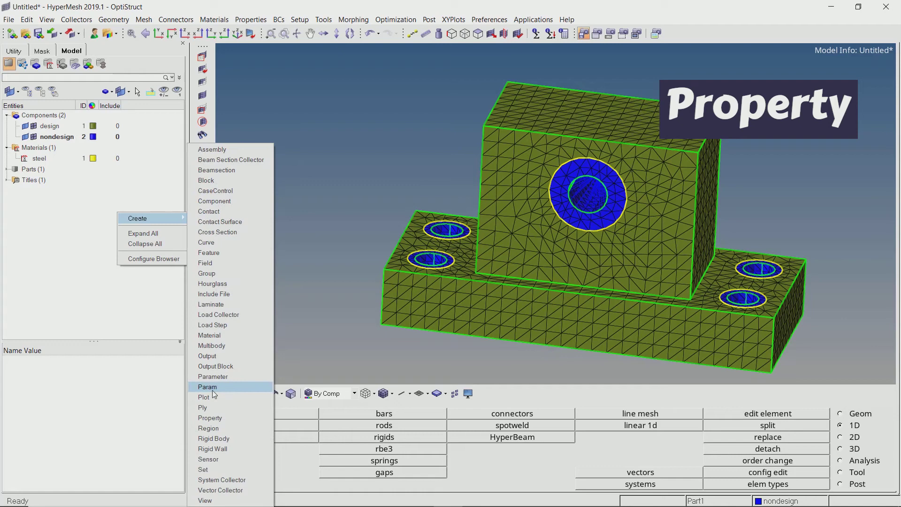
pyautogui.click(216, 417)
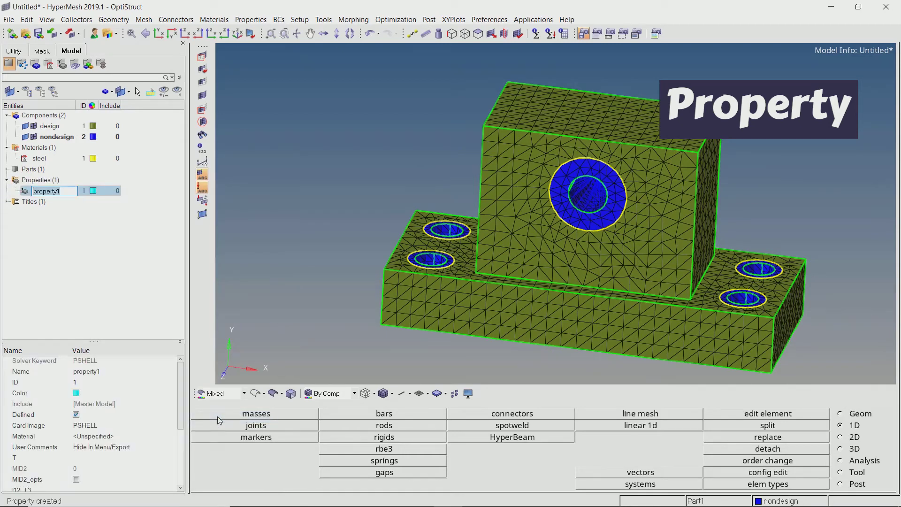
pyautogui.write('design')
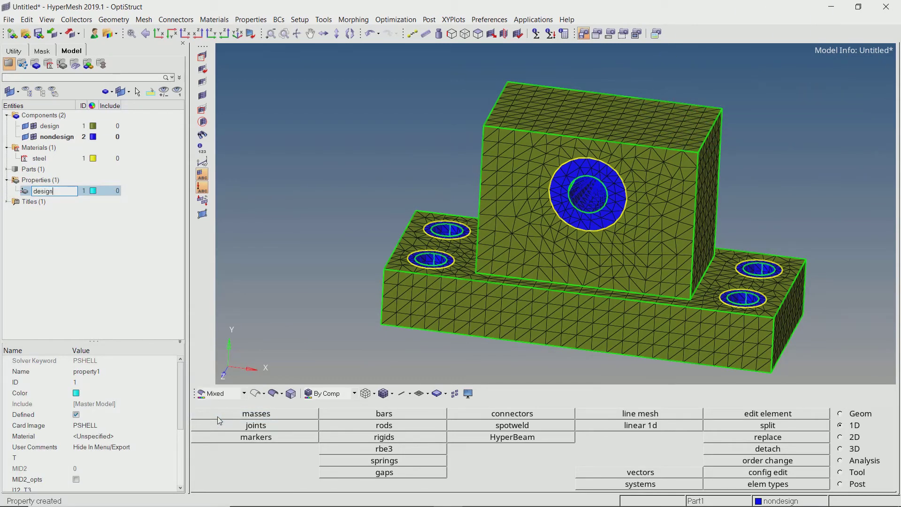
pyautogui.press('Return')
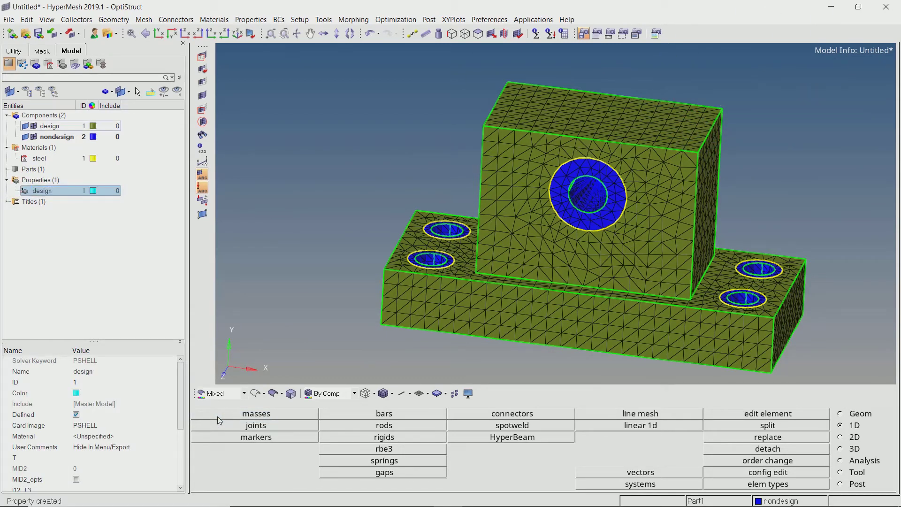
# Create a second property and enter the name nondesign
pyautogui.rightClick(132, 257)
pyautogui.moveTo(157, 263)
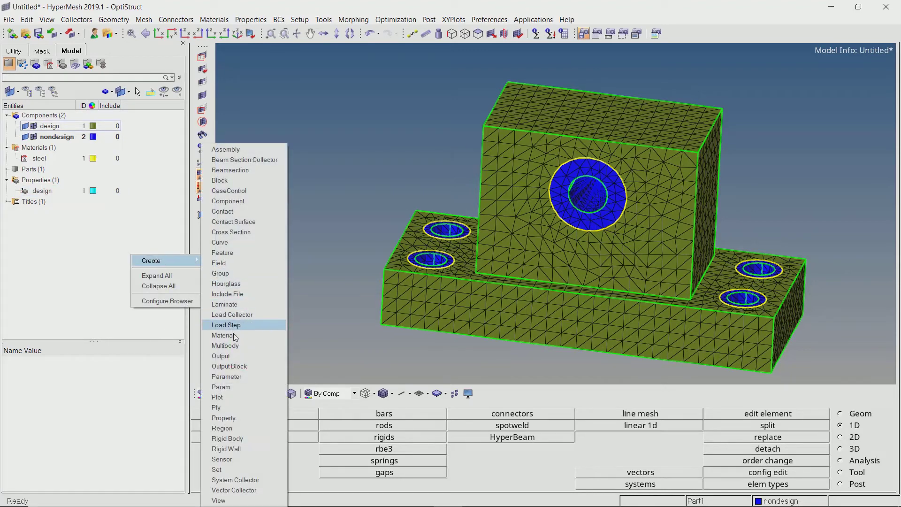
pyautogui.click(247, 417)
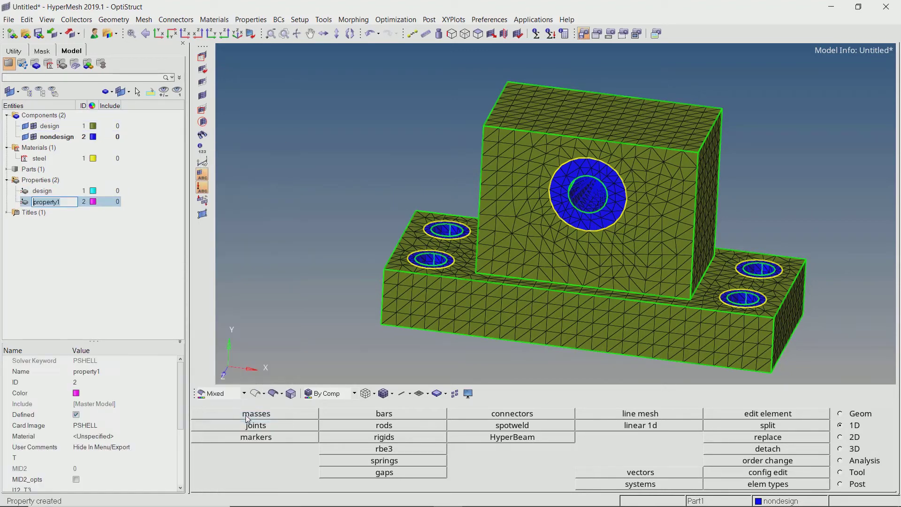
pyautogui.write('nondesign')
# Confirm the nondesign name, then make design a PSOLID property using steel
pyautogui.press('Return')
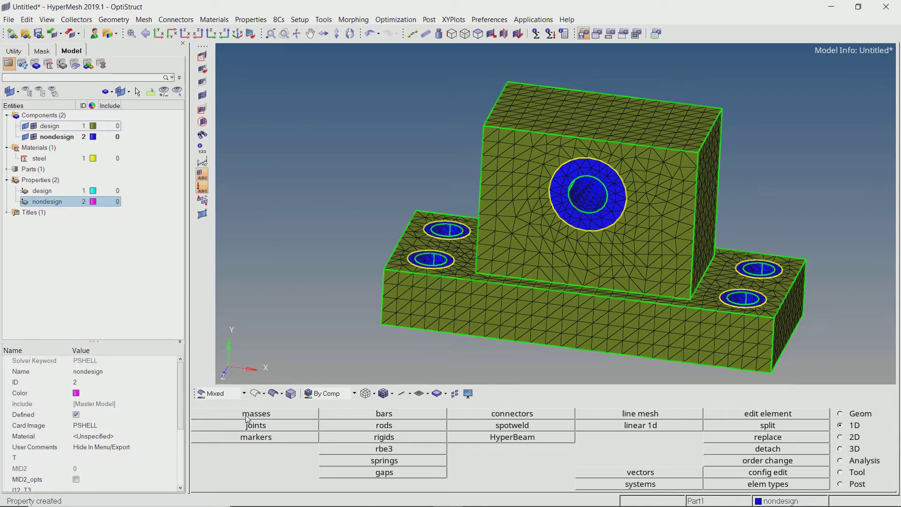
pyautogui.click(59, 191)
pyautogui.click(93, 426)
pyautogui.click(95, 427)
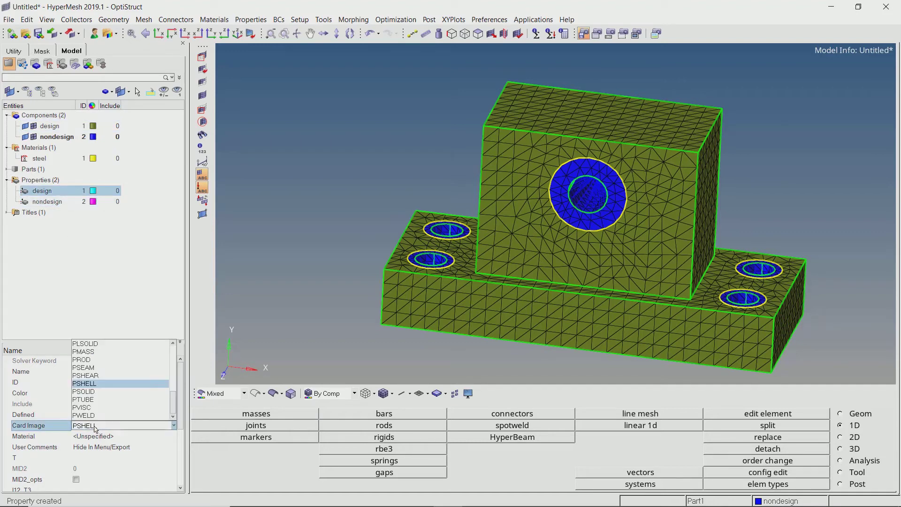
pyautogui.click(97, 391)
pyautogui.click(494, 303)
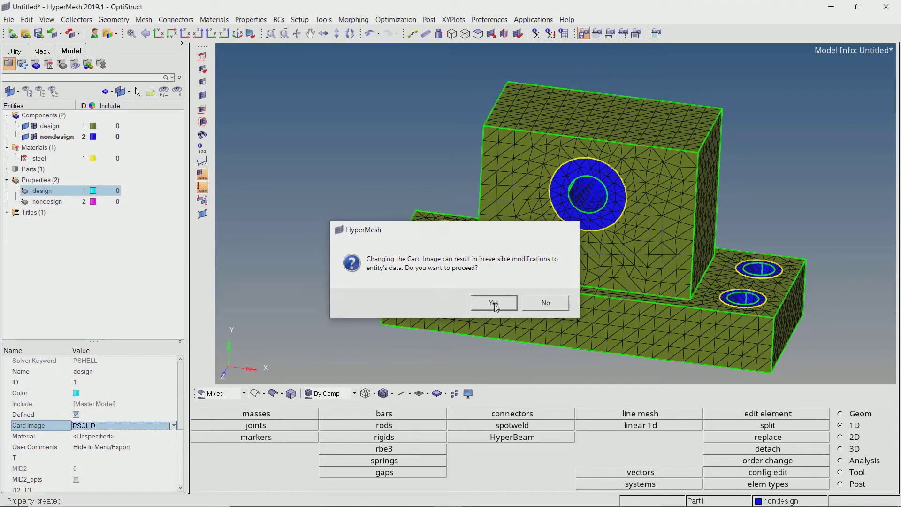
pyautogui.click(95, 436)
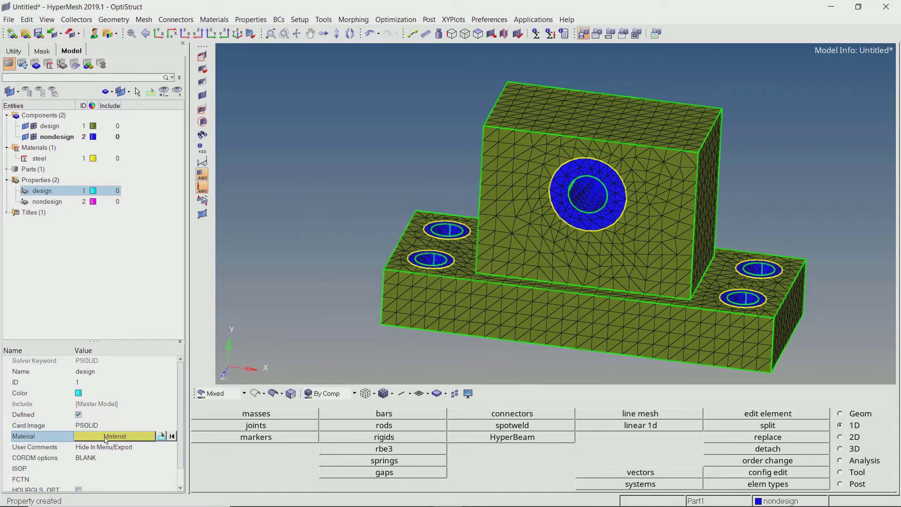
pyautogui.click(95, 436)
pyautogui.click(28, 375)
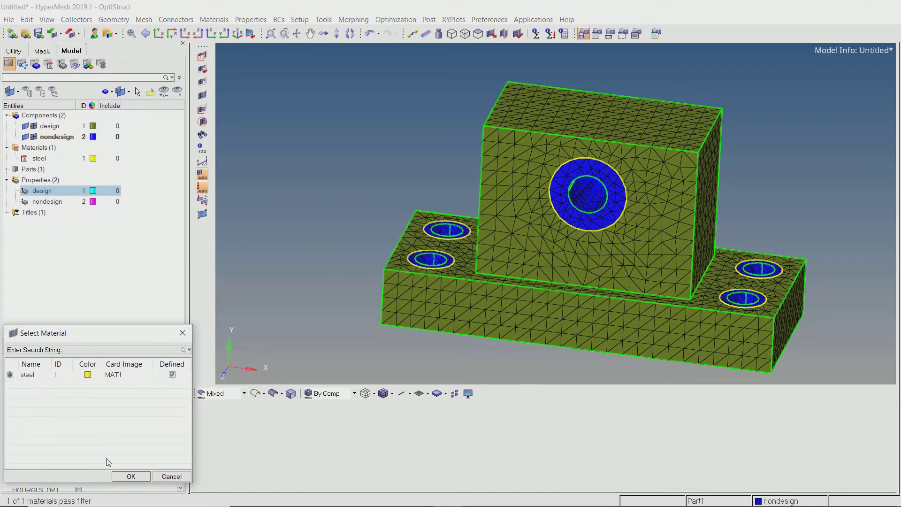
pyautogui.click(131, 476)
# Switch the nondesign property to PSOLID and assign it the steel material
pyautogui.click(56, 202)
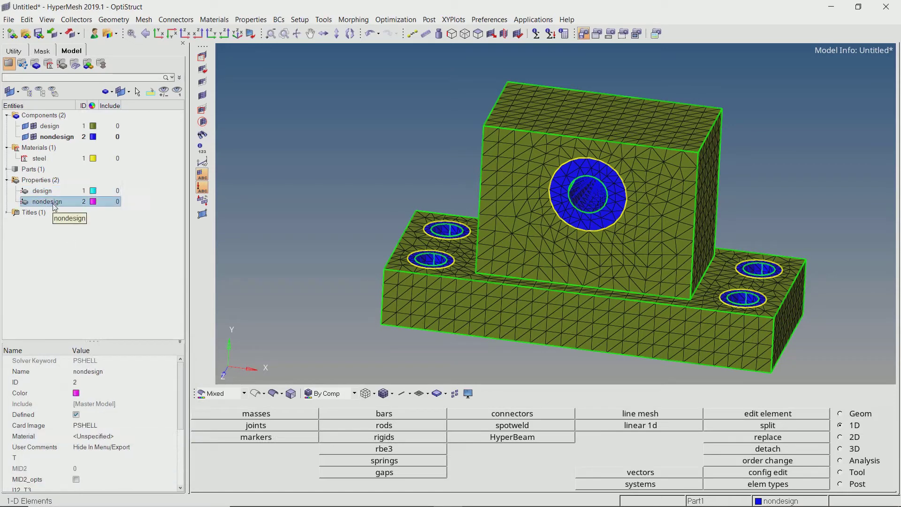
pyautogui.click(100, 425)
pyautogui.click(100, 425)
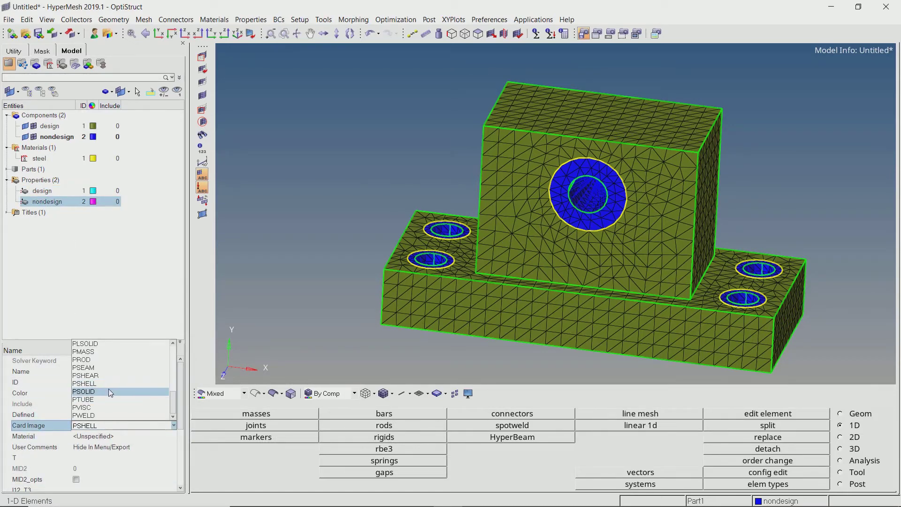
pyautogui.click(108, 391)
pyautogui.click(477, 300)
pyautogui.click(88, 436)
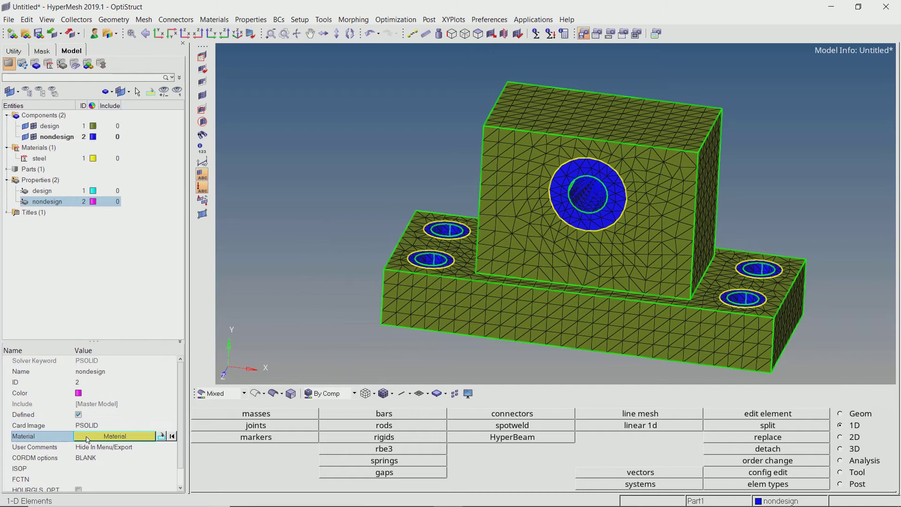
pyautogui.click(89, 436)
pyautogui.click(131, 476)
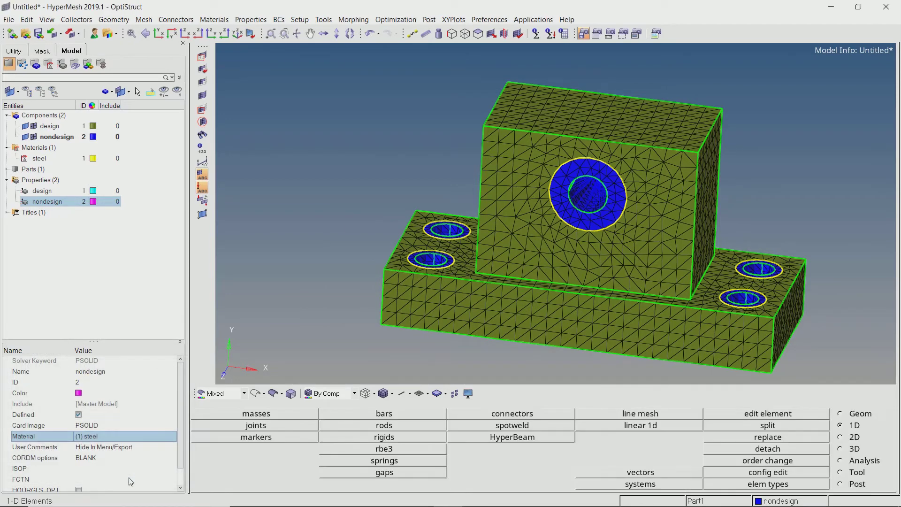
# Assign the design property to the design component
pyautogui.click(64, 125)
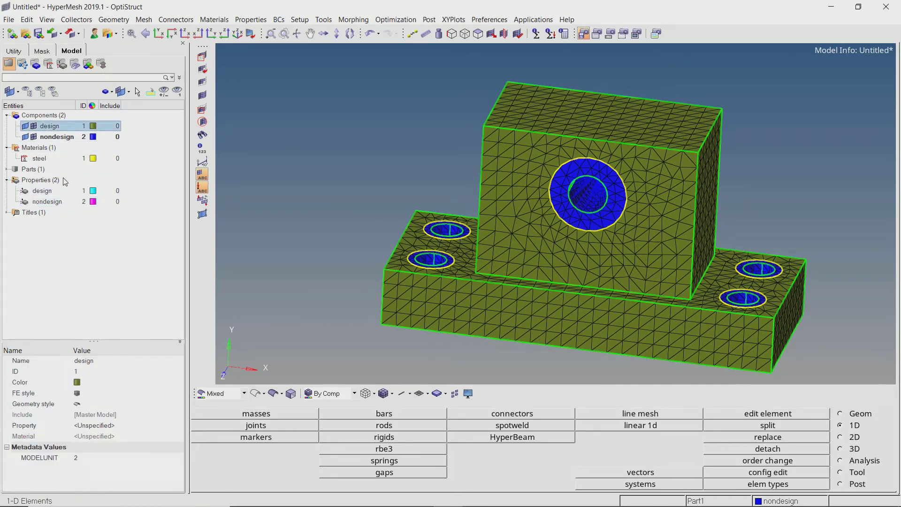
pyautogui.click(99, 426)
pyautogui.click(99, 426)
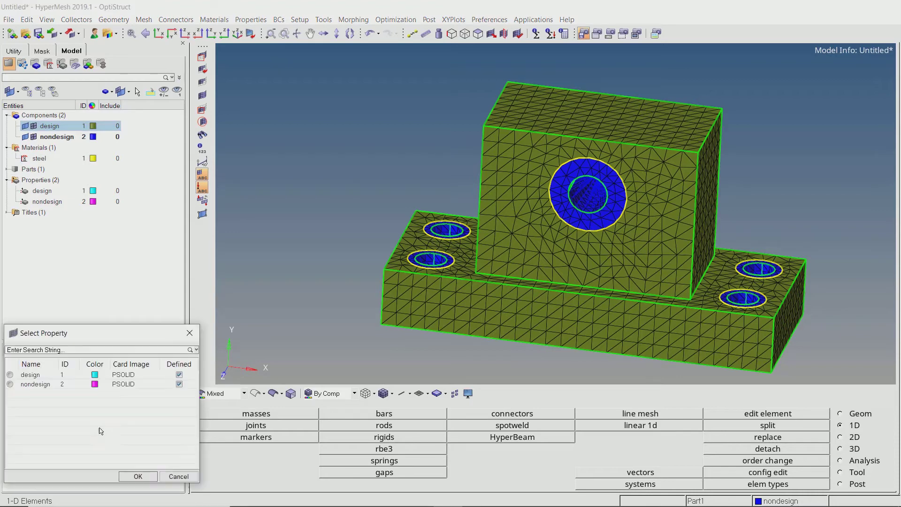
pyautogui.click(41, 376)
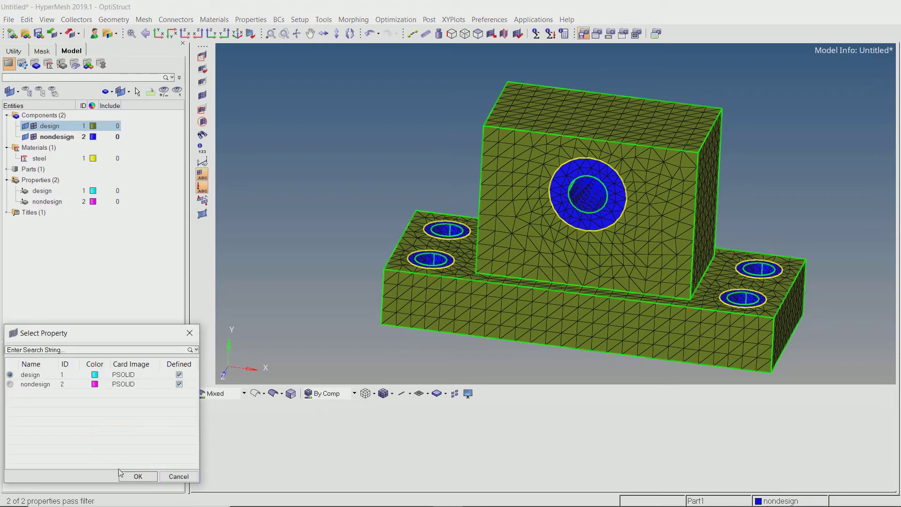
pyautogui.click(137, 476)
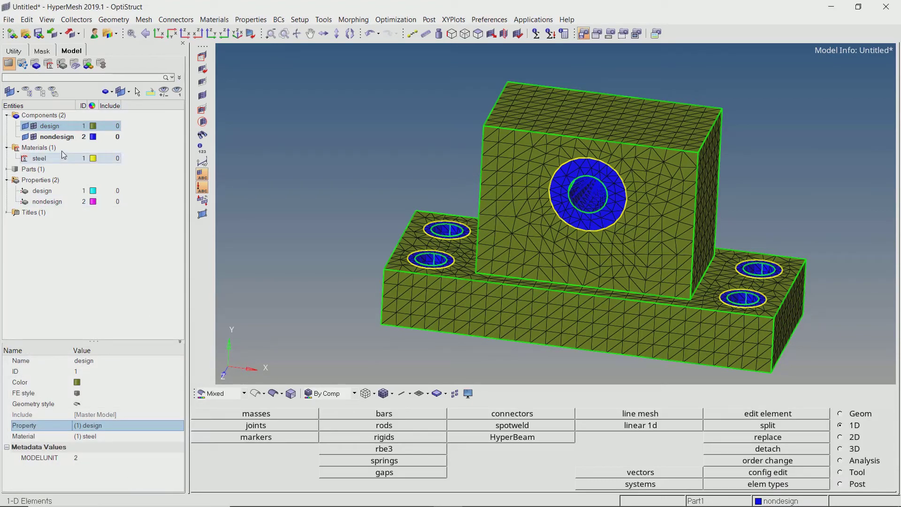
# Assign the nondesign property to the nondesign component
pyautogui.click(57, 136)
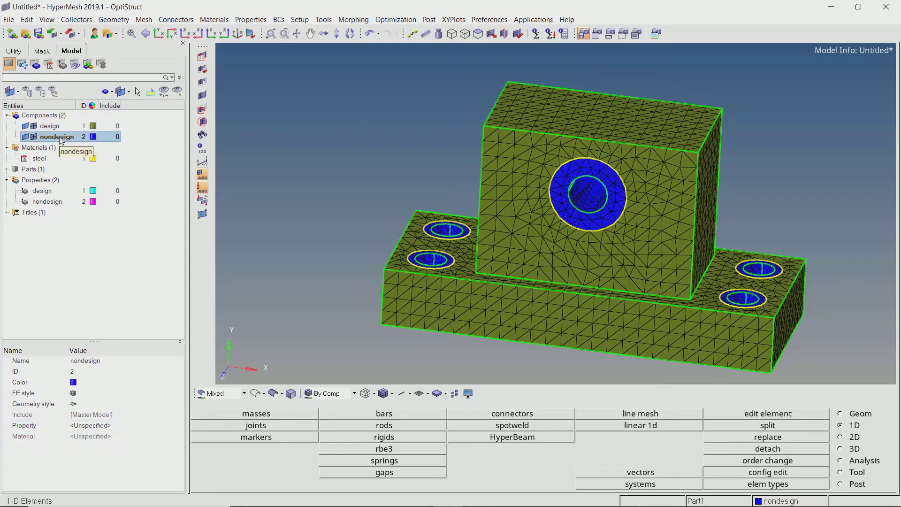
pyautogui.click(90, 425)
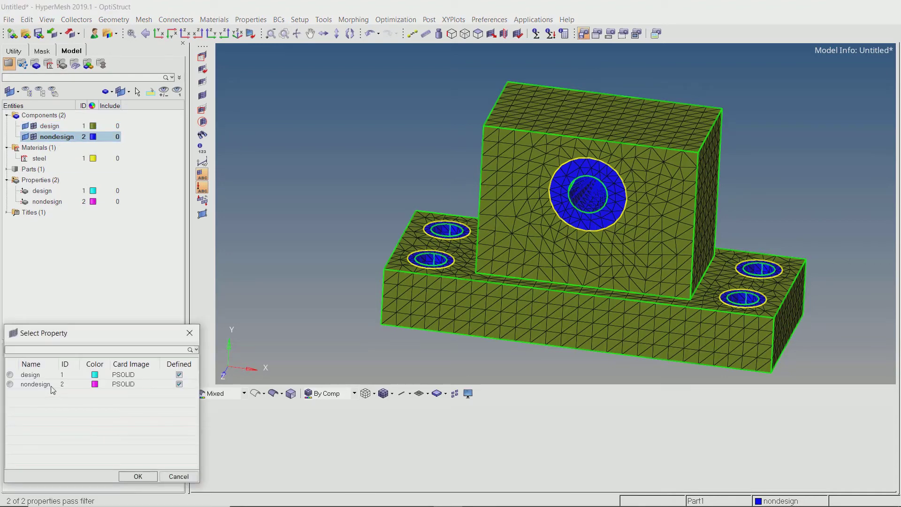
pyautogui.click(125, 476)
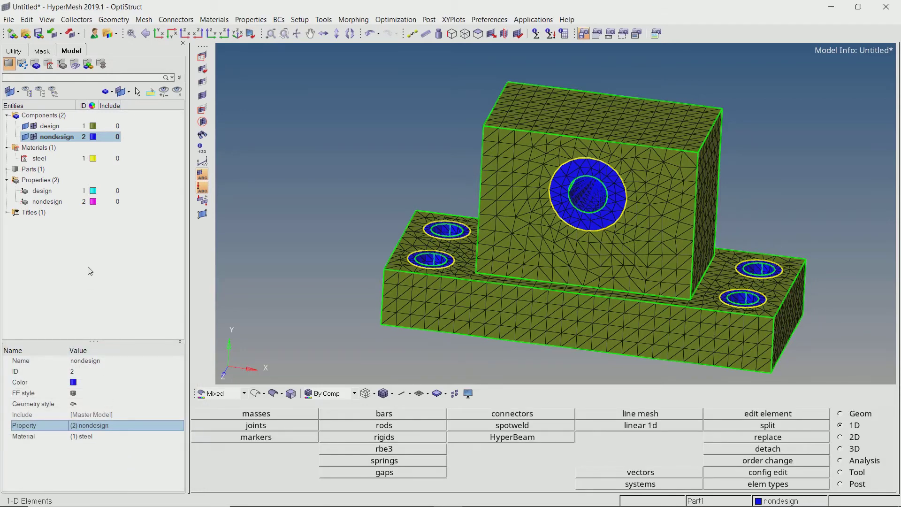
# Create a load collector named spc and switch to the Analysis page
pyautogui.rightClick(93, 251)
pyautogui.moveTo(139, 254)
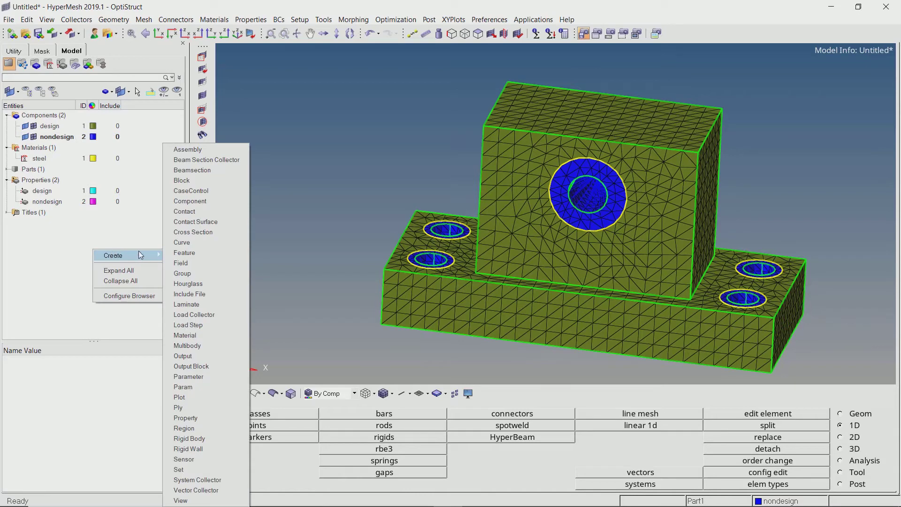
pyautogui.click(210, 316)
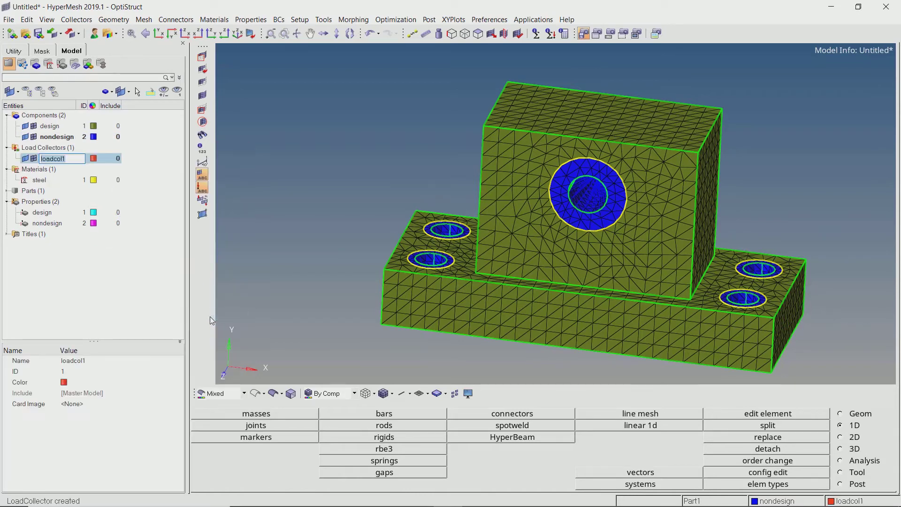
pyautogui.write('spc')
pyautogui.press('Return')
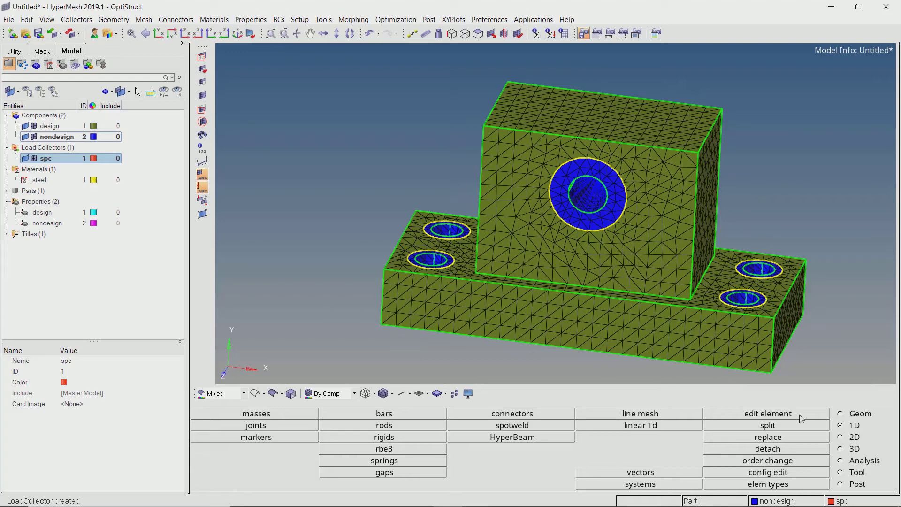
pyautogui.click(854, 461)
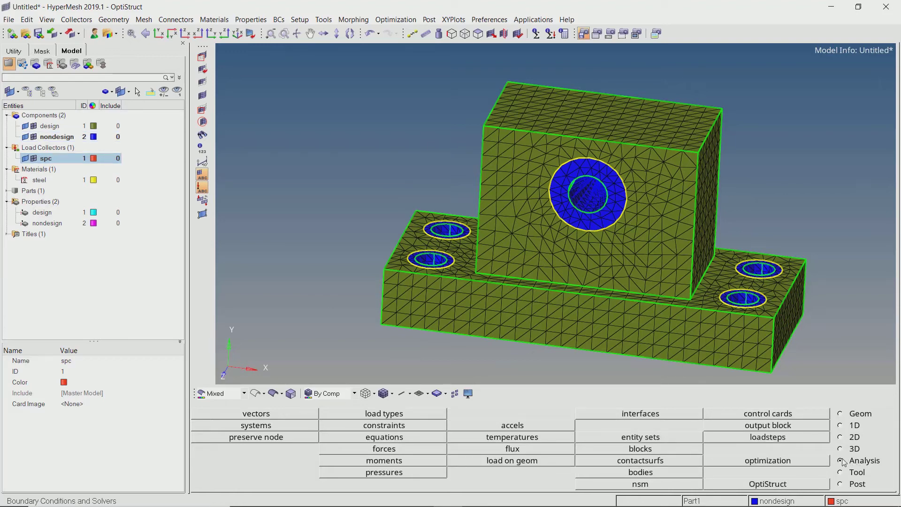
# Set up node constraints with dof5 and dof6 free and symbol size 50
pyautogui.click(389, 426)
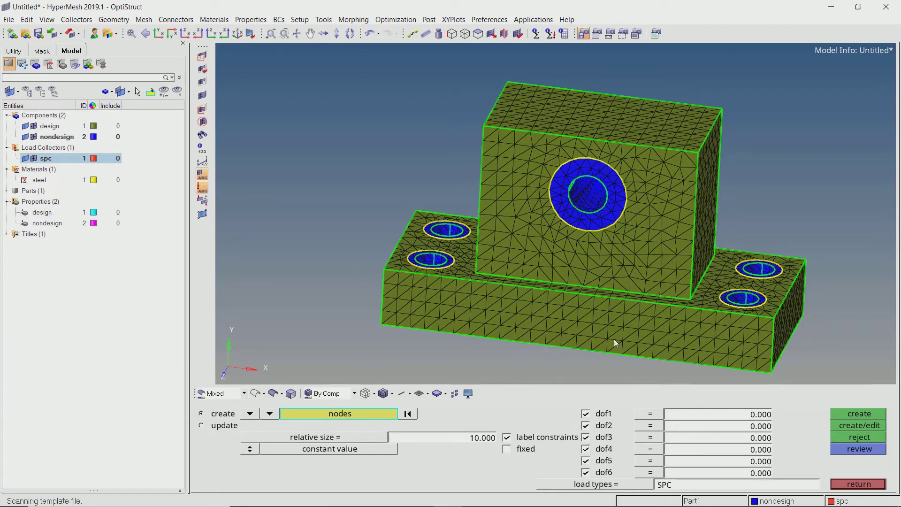
pyautogui.keyDown('ctrl'); pyautogui.moveTo(614, 338); pyautogui.dragTo(607, 291); pyautogui.keyUp('ctrl')
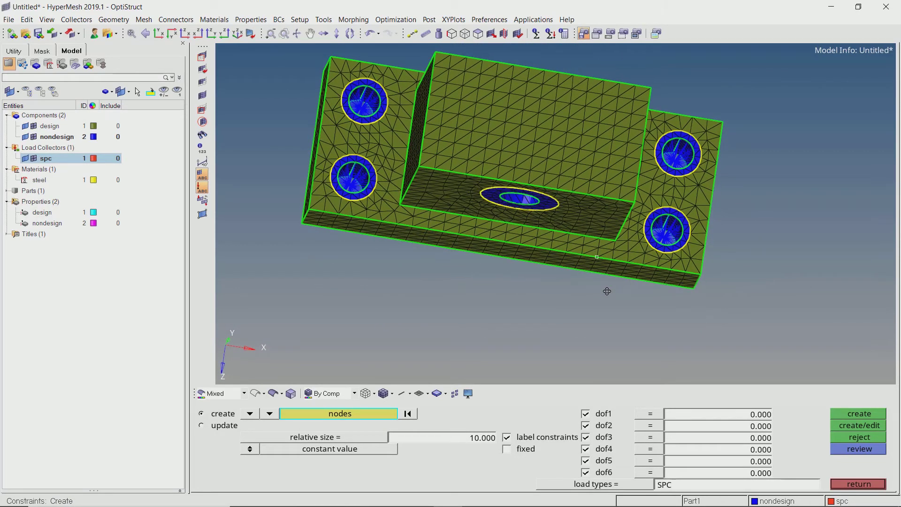
pyautogui.click(585, 472)
pyautogui.click(586, 461)
pyautogui.click(487, 439)
pyautogui.write('50')
pyautogui.press('Return')
# Pick the base bolt-hole centre nodes and create the dof1–dof3 constraints
pyautogui.scroll(3, 667, 236)
pyautogui.click(645, 226)
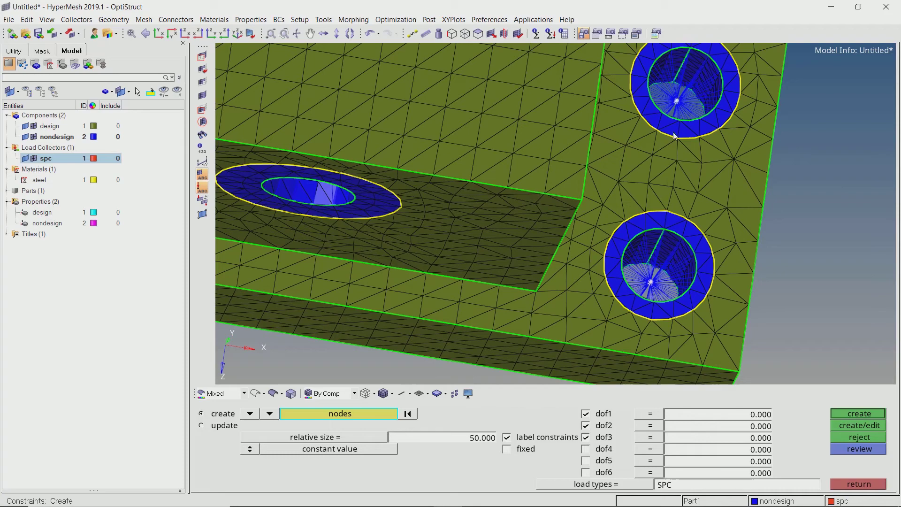
pyautogui.scroll(-2, 709, 195)
pyautogui.scroll(2, 298, 180)
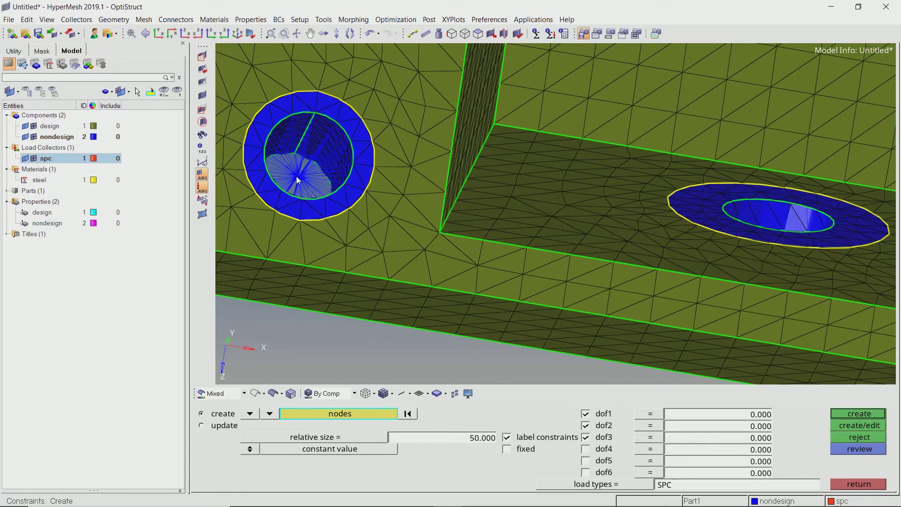
pyautogui.scroll(-2, 358, 136)
pyautogui.scroll(2, 386, 188)
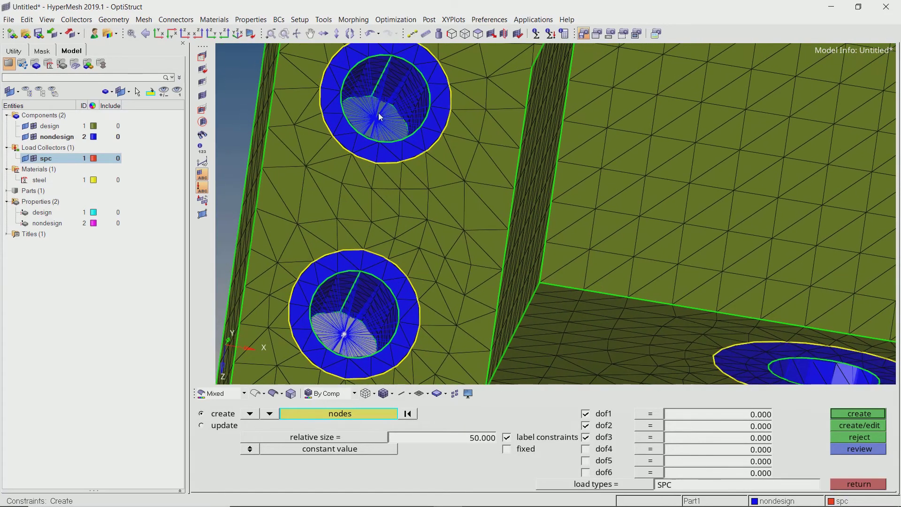
pyautogui.scroll(-6, 378, 113)
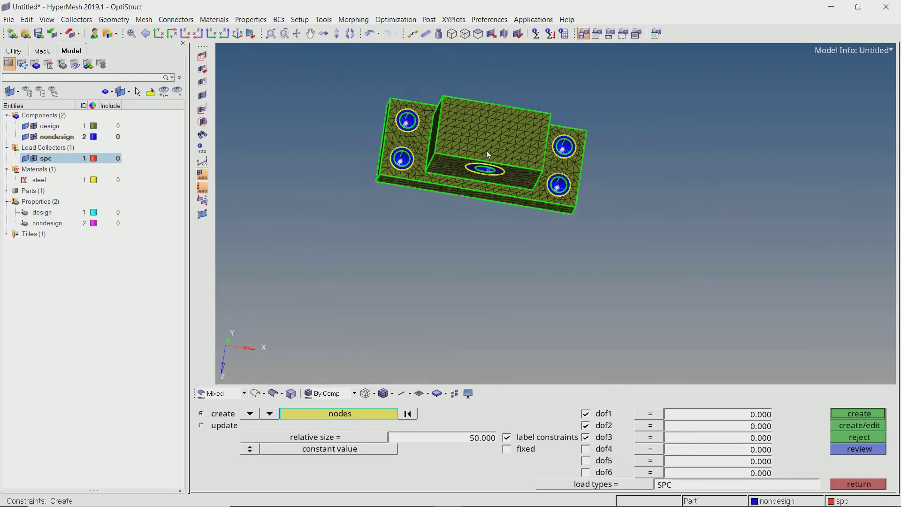
pyautogui.keyDown('ctrl'); pyautogui.moveTo(487, 155); pyautogui.dragTo(523, 133); pyautogui.keyUp('ctrl')
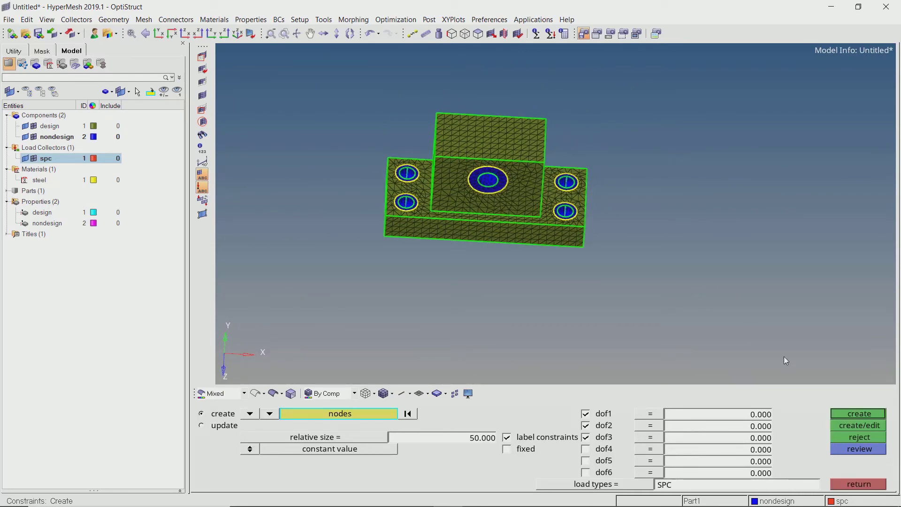
pyautogui.click(868, 414)
pyautogui.moveTo(505, 209)
pyautogui.keyDown('ctrl'); pyautogui.mouseDown()
pyautogui.moveTo(505, 187)
pyautogui.moveTo(522, 215)
pyautogui.mouseUp(); pyautogui.keyUp('ctrl')
pyautogui.scroll(2, 540, 230)
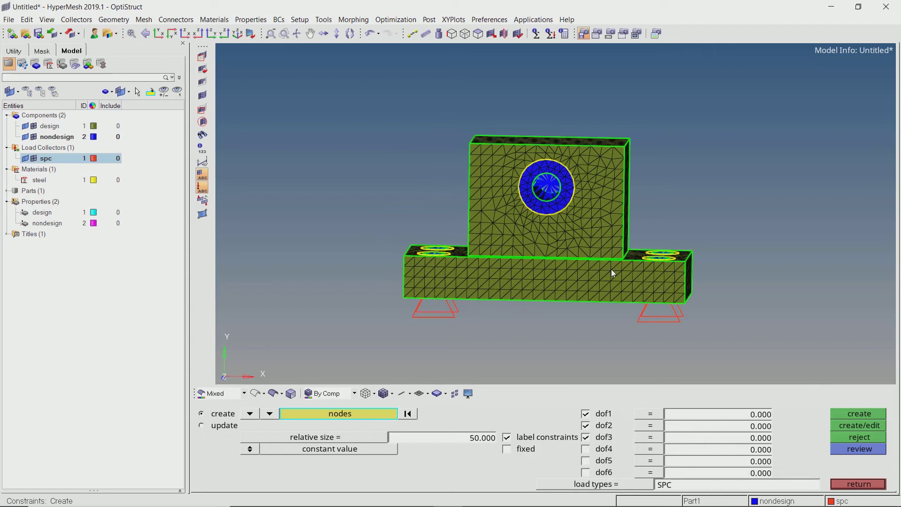
# Leave constraints and create a second load collector named force
pyautogui.press('Escape')
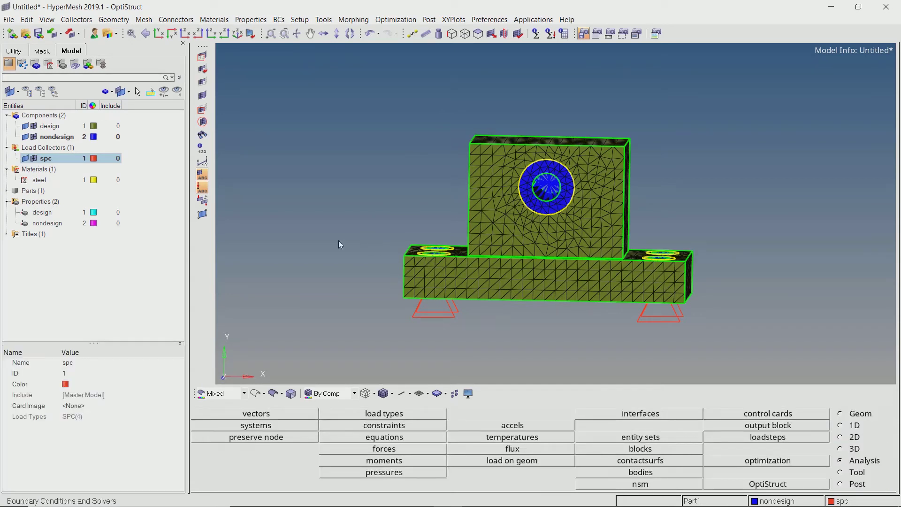
pyautogui.rightClick(149, 243)
pyautogui.moveTo(176, 250)
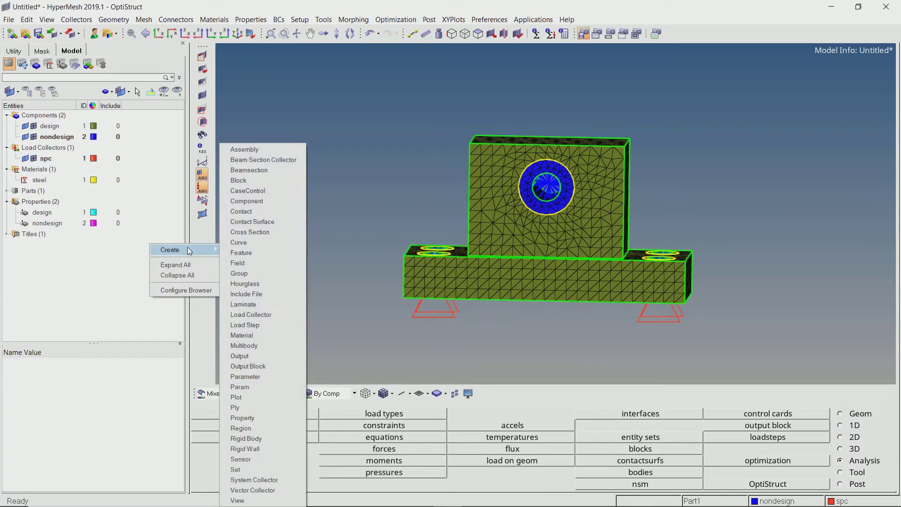
pyautogui.click(270, 314)
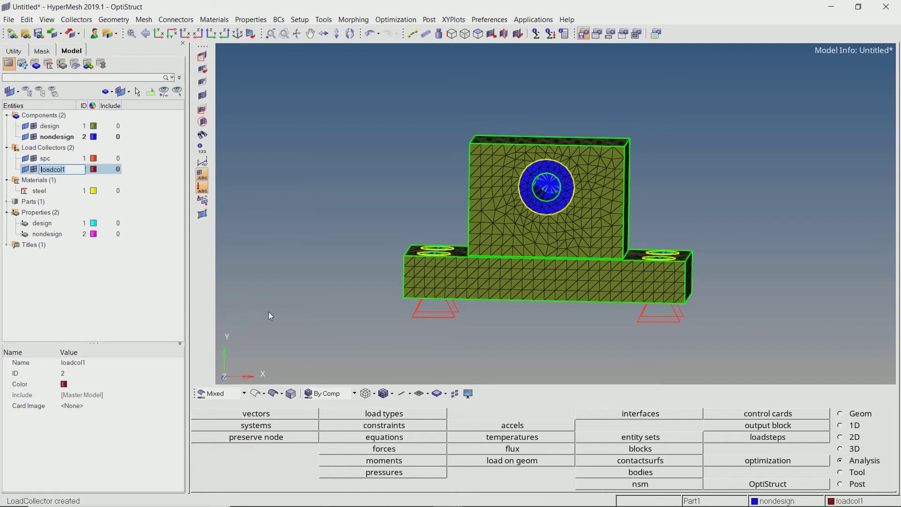
pyautogui.write('force')
pyautogui.press('Return')
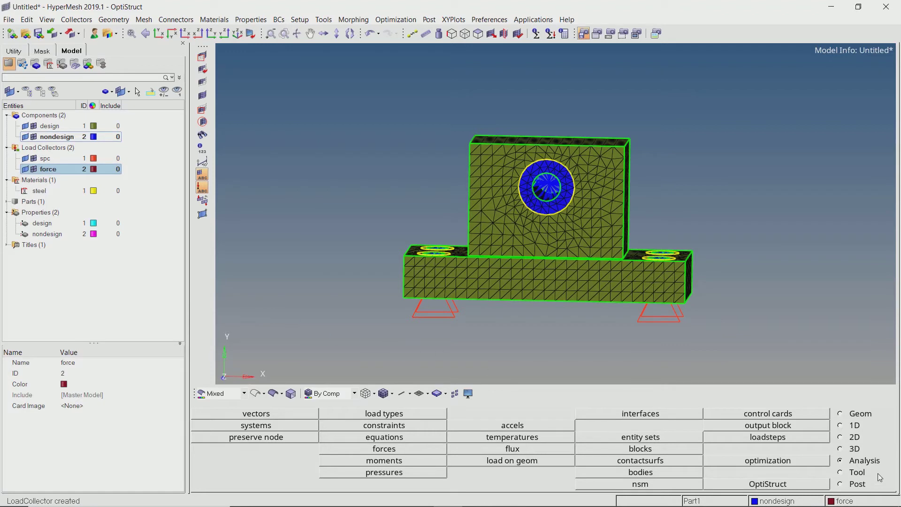
# Apply a -20000 y-direction force at the upright hole's centre node, arrow size 20
pyautogui.click(403, 448)
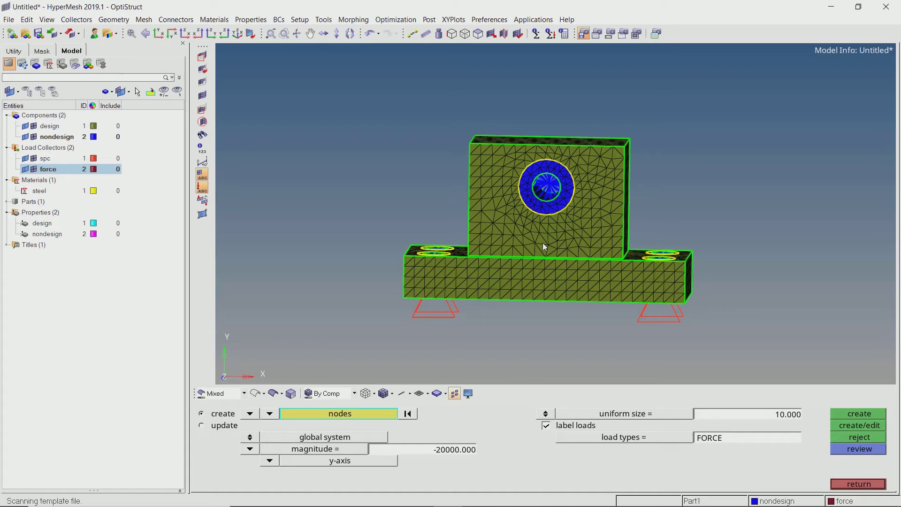
pyautogui.scroll(5, 539, 190)
pyautogui.scroll(2, 538, 193)
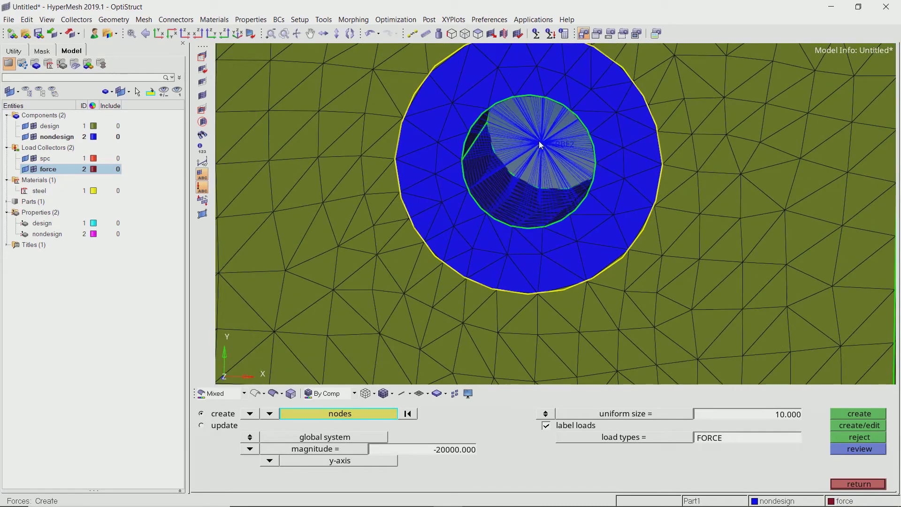
pyautogui.scroll(-4, 594, 186)
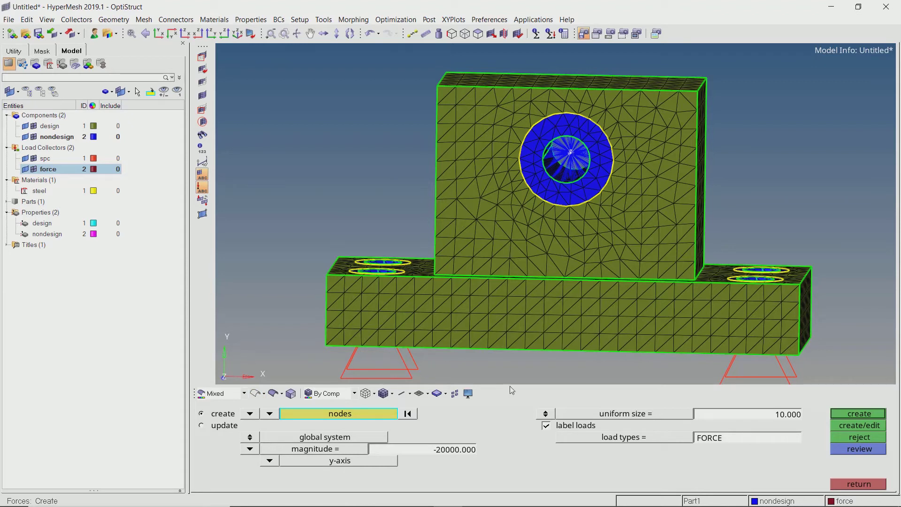
pyautogui.doubleClick(783, 417)
pyautogui.write('20.000')
pyautogui.click(840, 413)
pyautogui.scroll(-2, 540, 136)
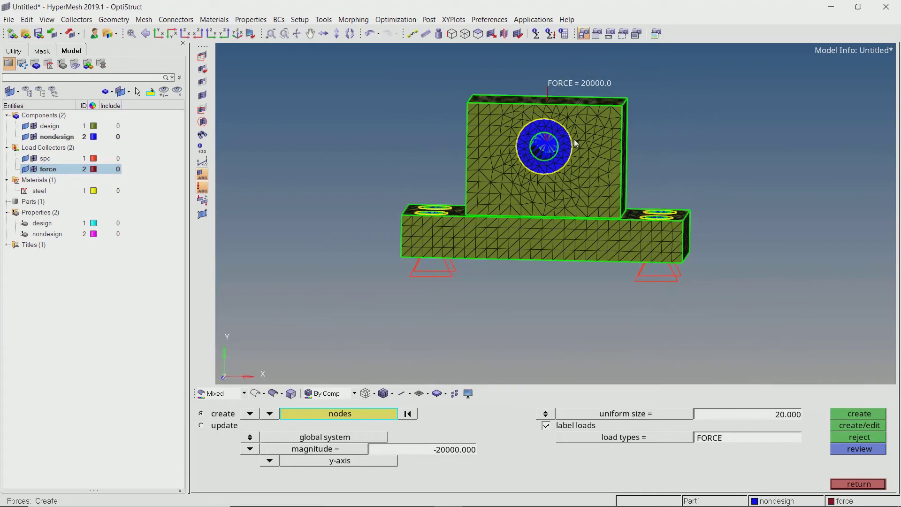
pyautogui.keyDown('ctrl'); pyautogui.moveTo(599, 150); pyautogui.dragTo(598, 160); pyautogui.keyUp('ctrl')
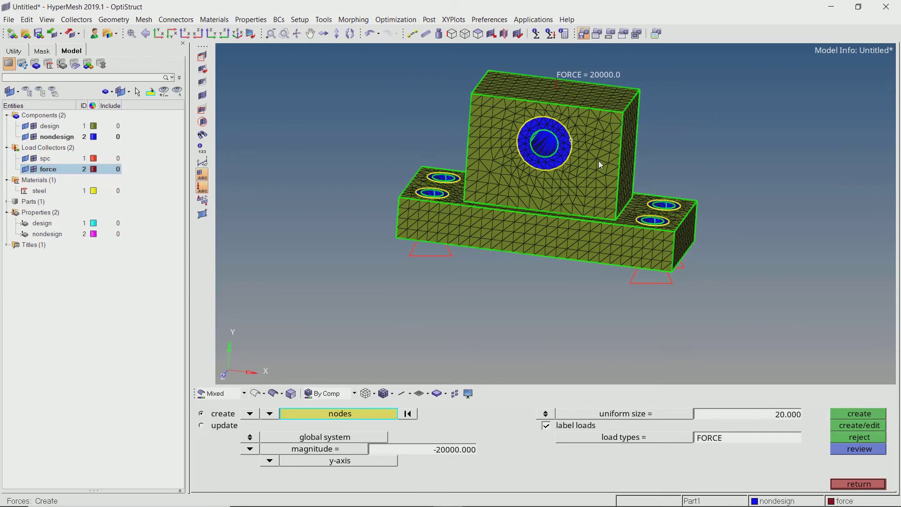
# Create a new load step named analysis with the Linear Static analysis type
pyautogui.press('Escape')
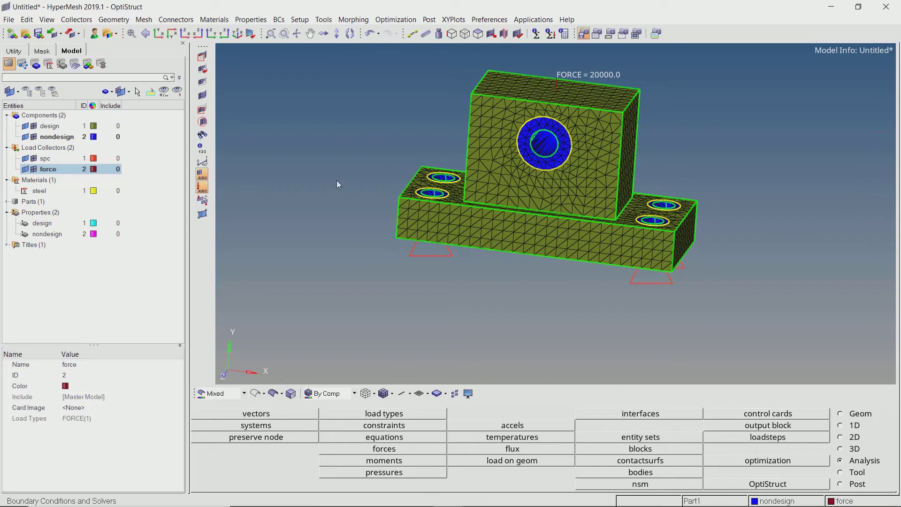
pyautogui.rightClick(162, 207)
pyautogui.moveTo(192, 212)
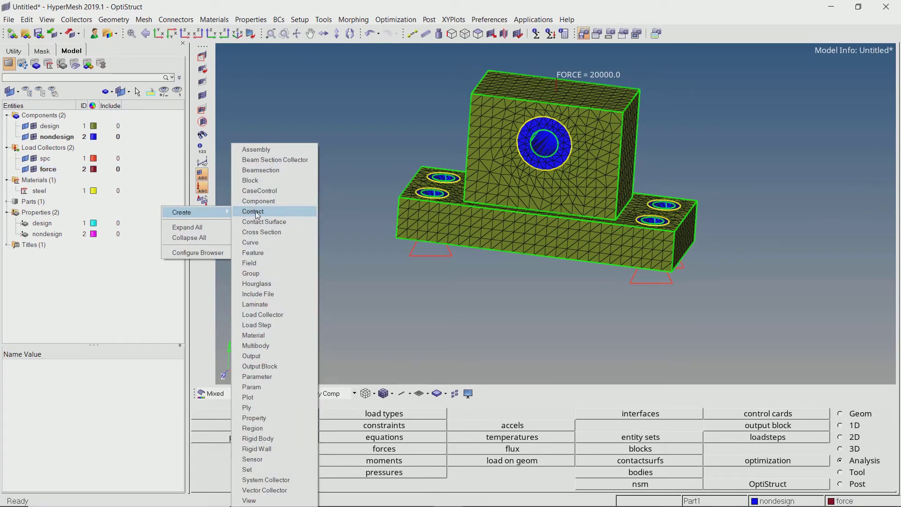
pyautogui.click(266, 324)
pyautogui.write('an')
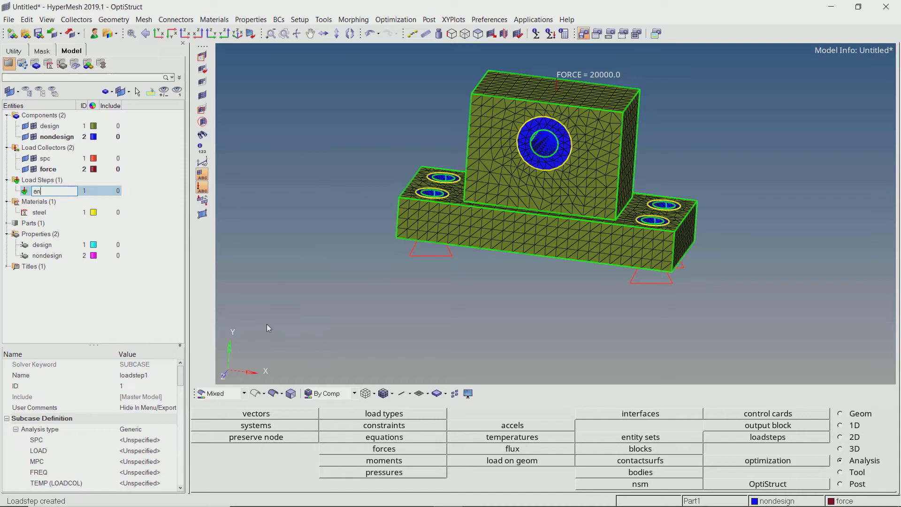
pyautogui.write('alysis')
pyautogui.press('Return')
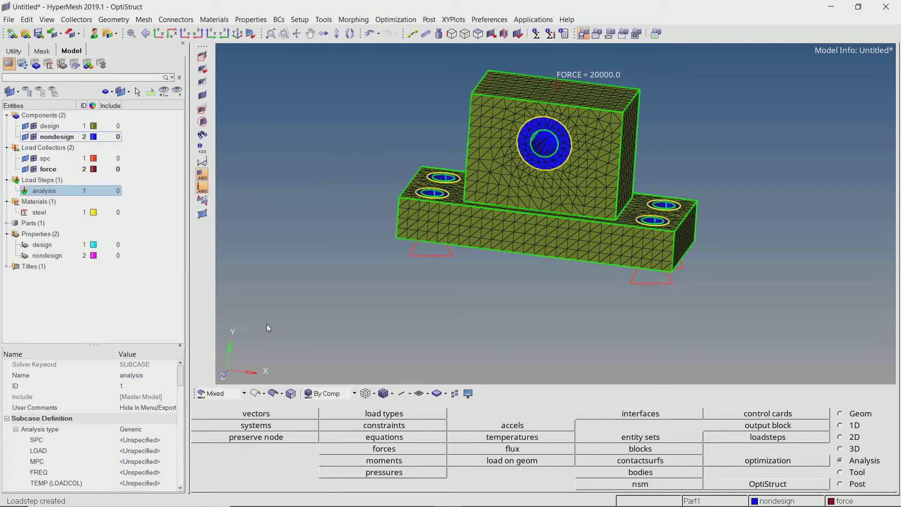
pyautogui.click(162, 430)
pyautogui.scroll(5, 160, 376)
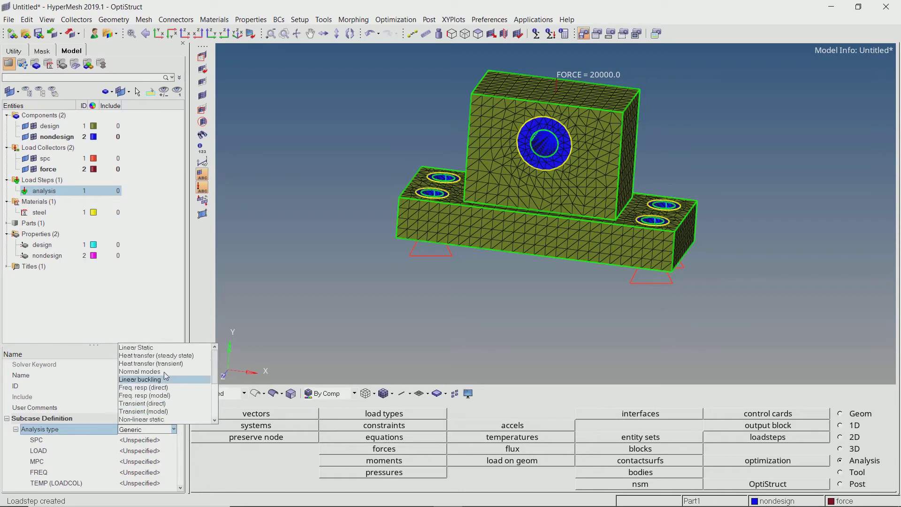
pyautogui.click(158, 350)
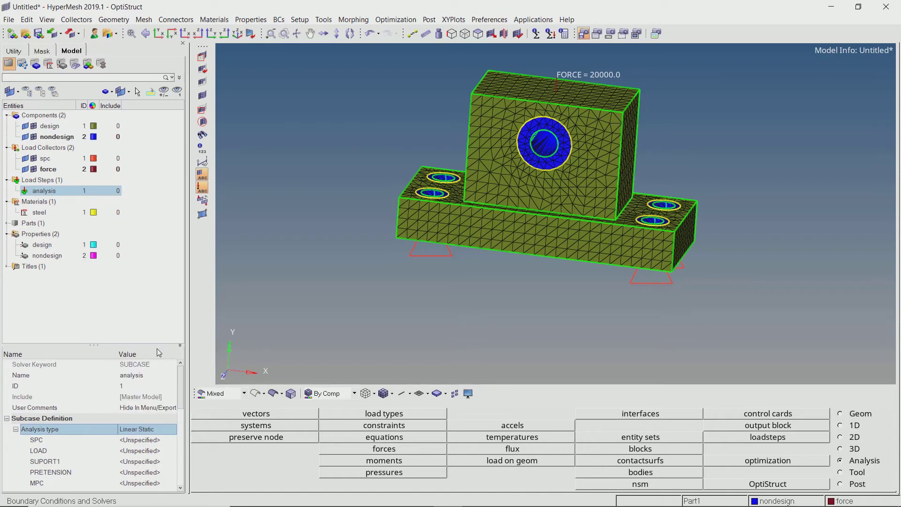
# Assign spc as the load step's SPC and pick force for its LOAD
pyautogui.click(140, 441)
pyautogui.click(141, 440)
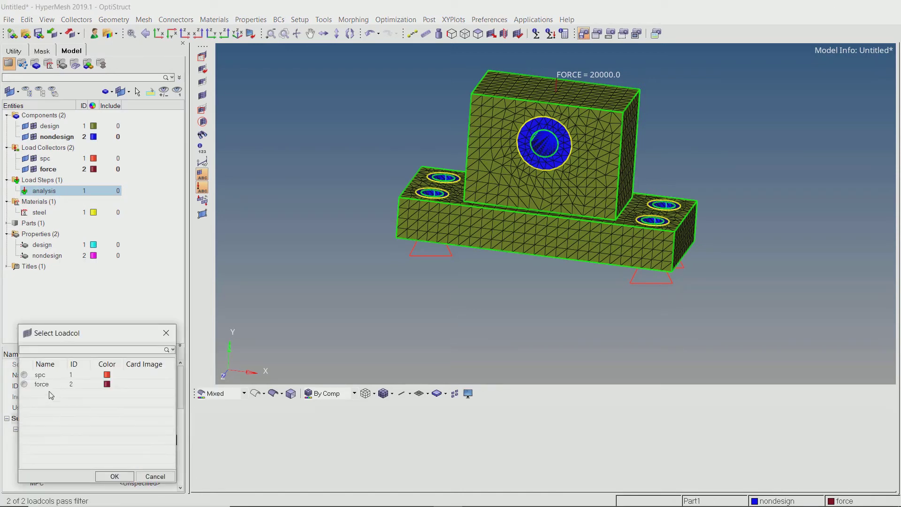
pyautogui.click(40, 375)
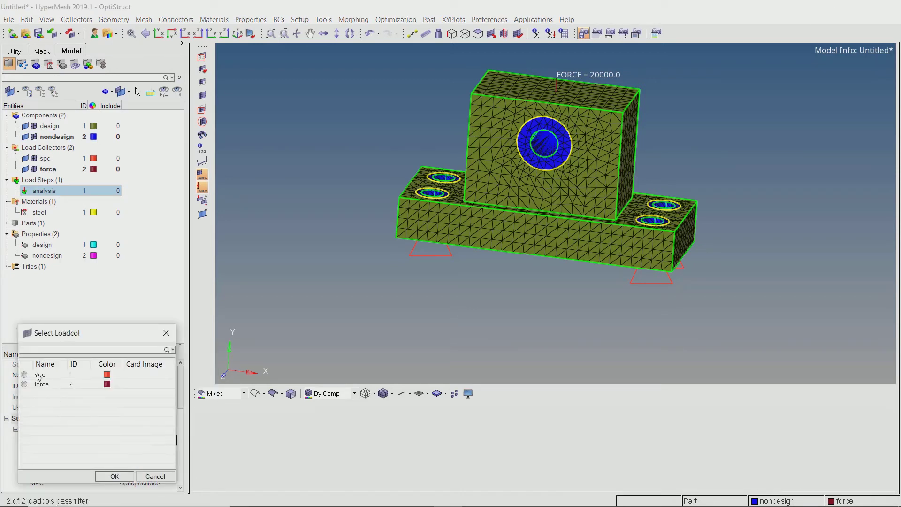
pyautogui.click(114, 477)
pyautogui.click(129, 452)
pyautogui.click(129, 451)
pyautogui.click(40, 384)
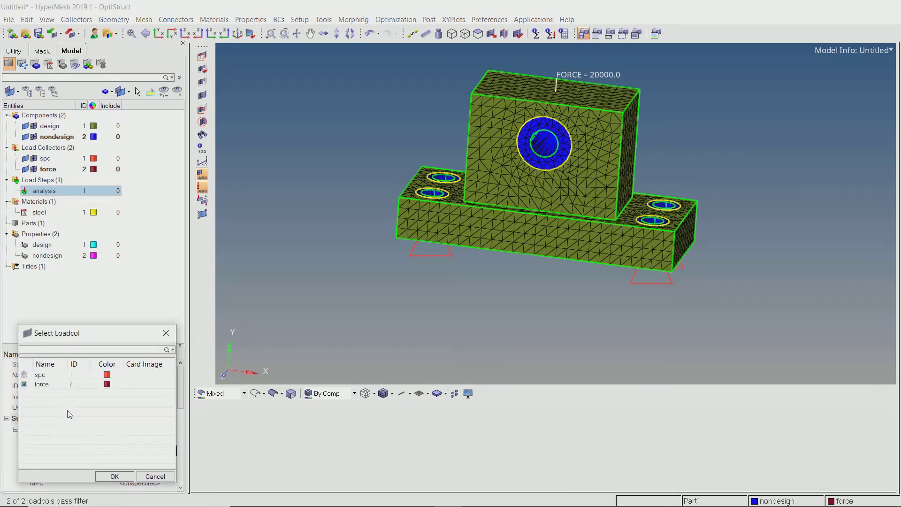
# Accept force in the Select Loadcol picker as the analysis step's LOAD
pyautogui.click(117, 475)
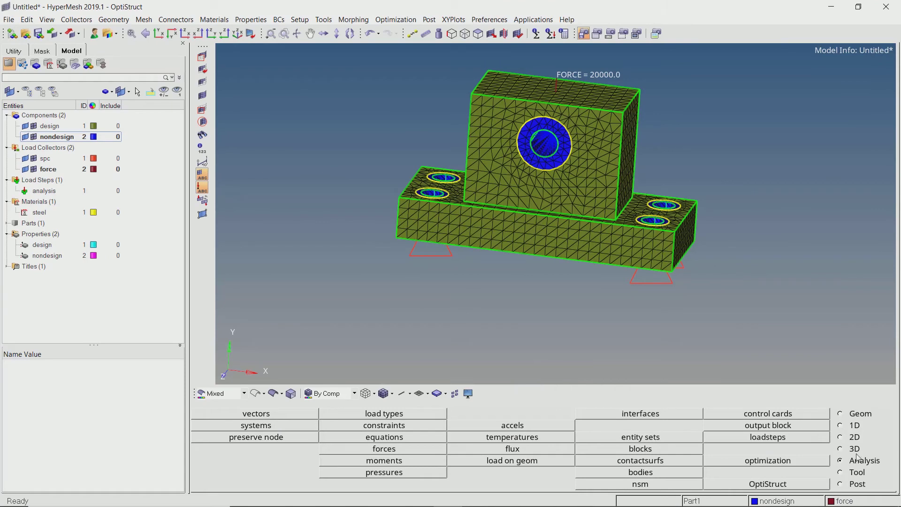
# Create a topology design variable named design using the design property
pyautogui.click(814, 461)
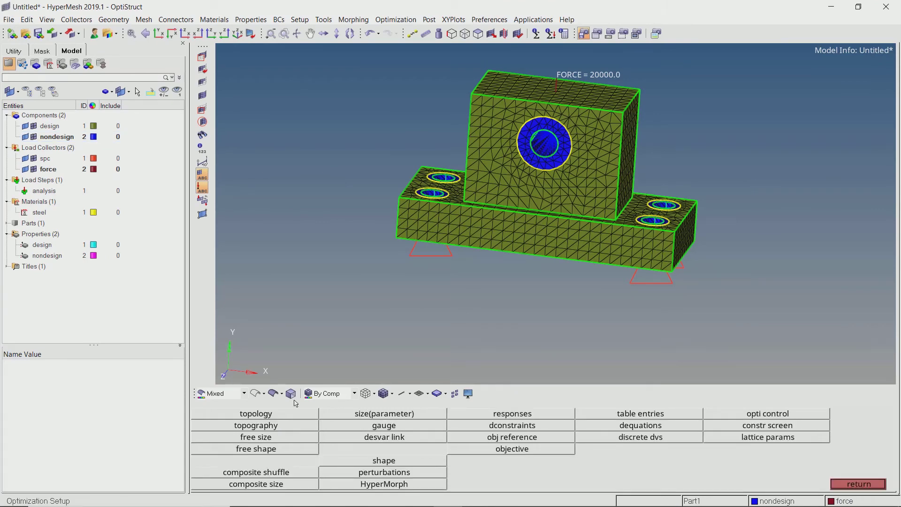
pyautogui.click(255, 416)
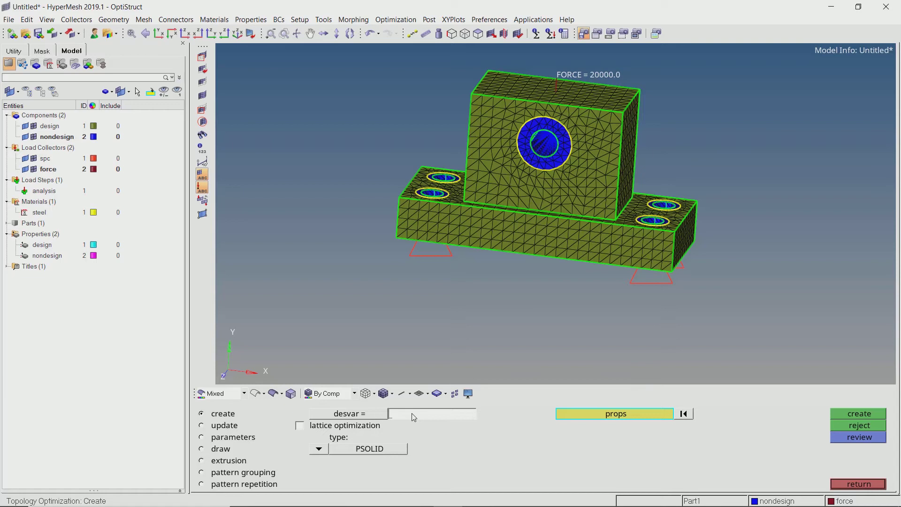
pyautogui.write('design')
pyautogui.click(641, 415)
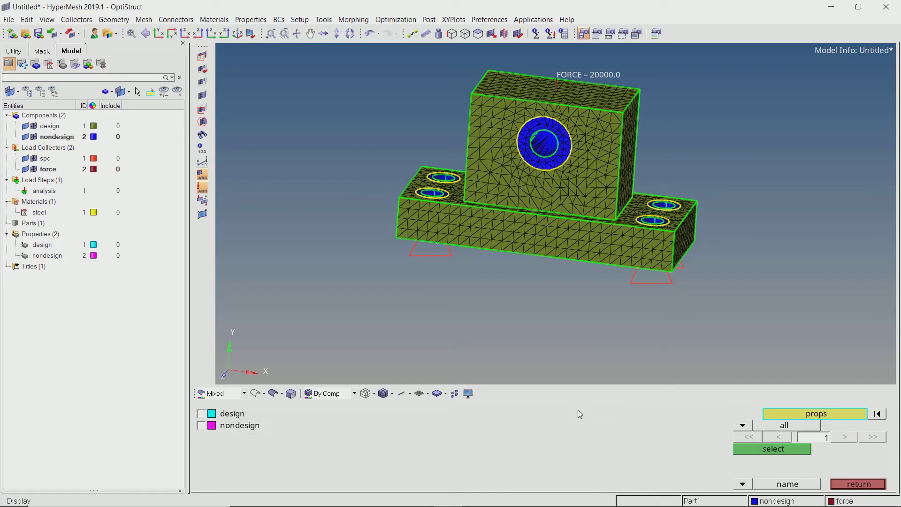
pyautogui.click(201, 413)
pyautogui.click(775, 449)
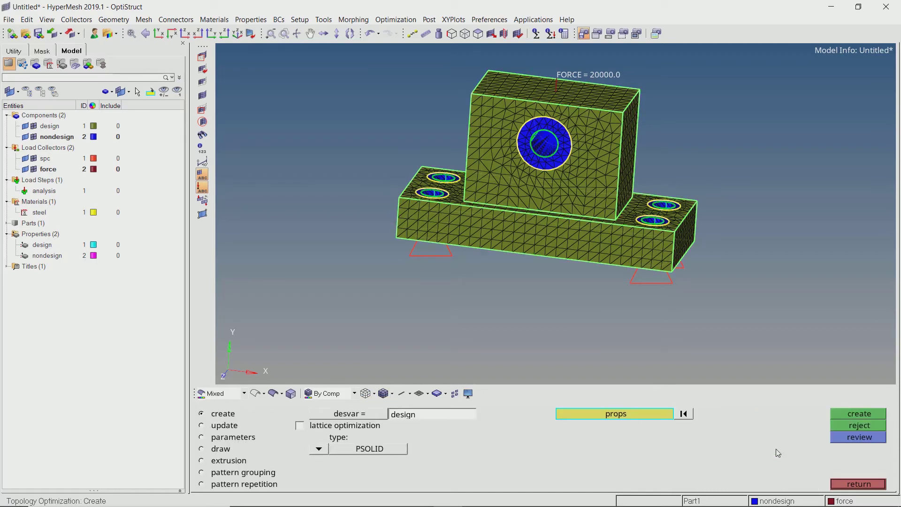
pyautogui.click(852, 413)
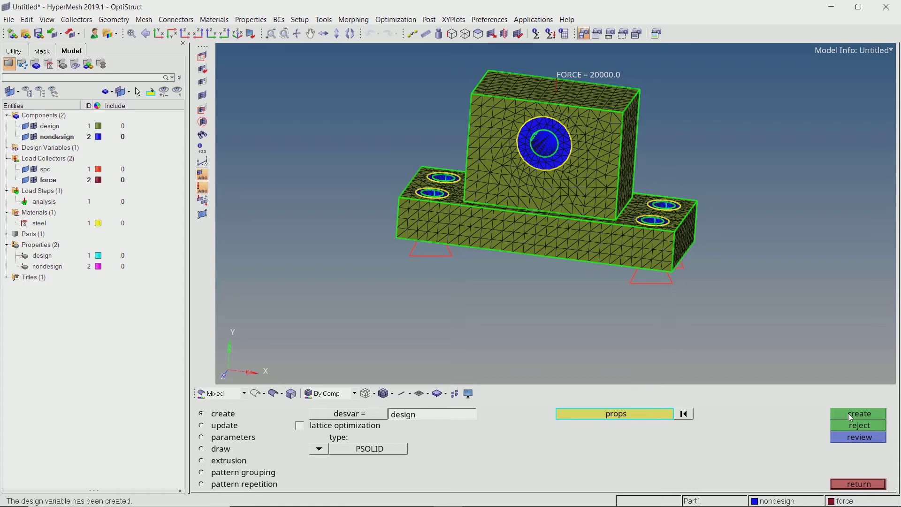
# Set the design variable's minimum member size (mindim) to 10 and update it
pyautogui.click(244, 438)
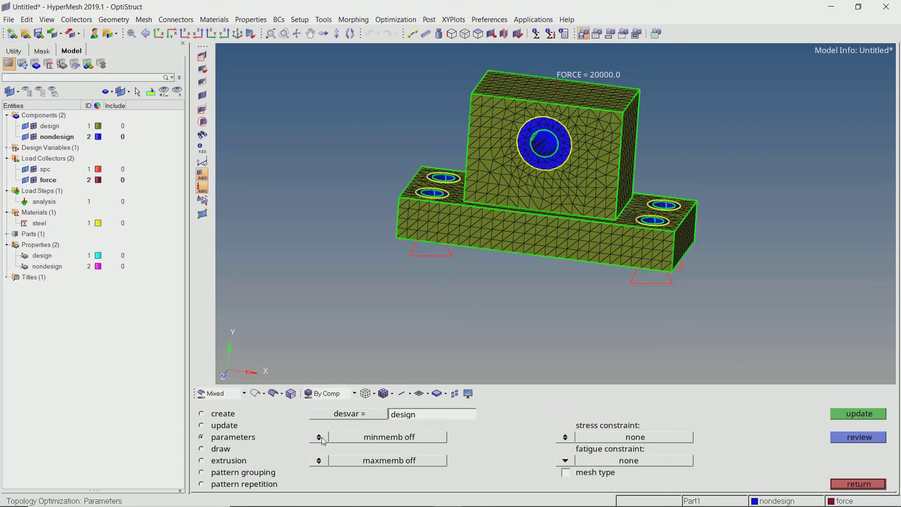
pyautogui.click(319, 438)
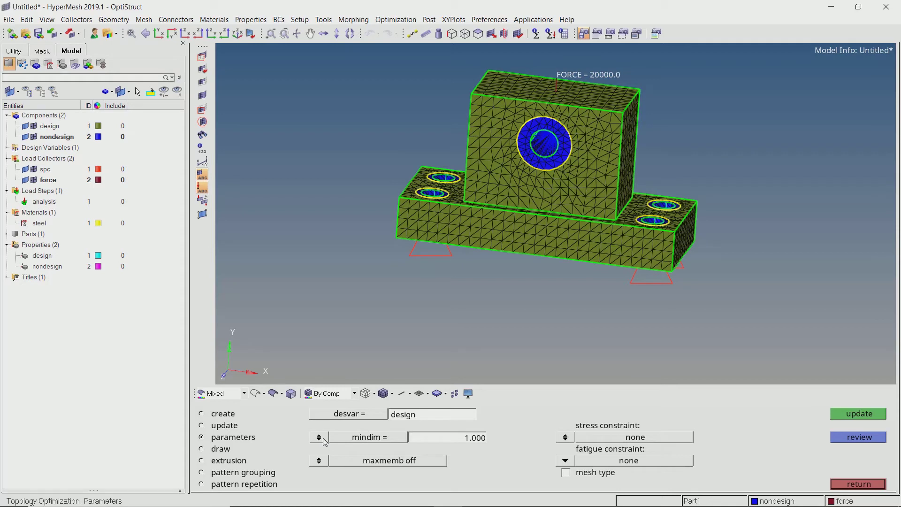
pyautogui.click(475, 439)
pyautogui.write('10')
pyautogui.press('Return')
pyautogui.click(861, 414)
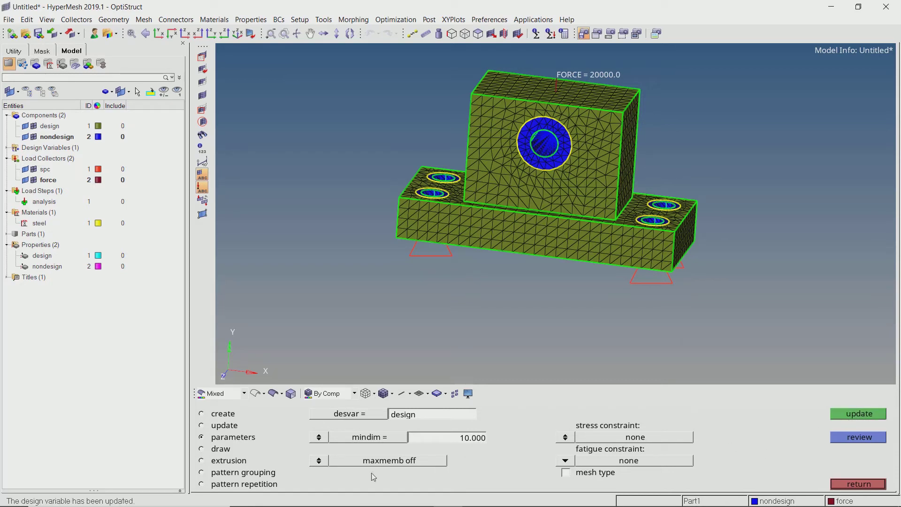
pyautogui.click(264, 476)
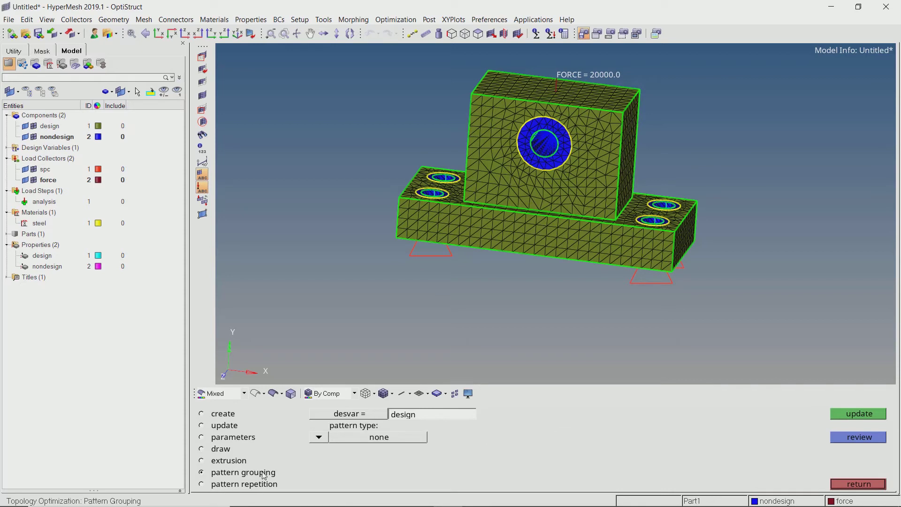
# Apply 2-plns sym pattern grouping using anchor, first and second nodes at the upper block's force point
pyautogui.click(319, 439)
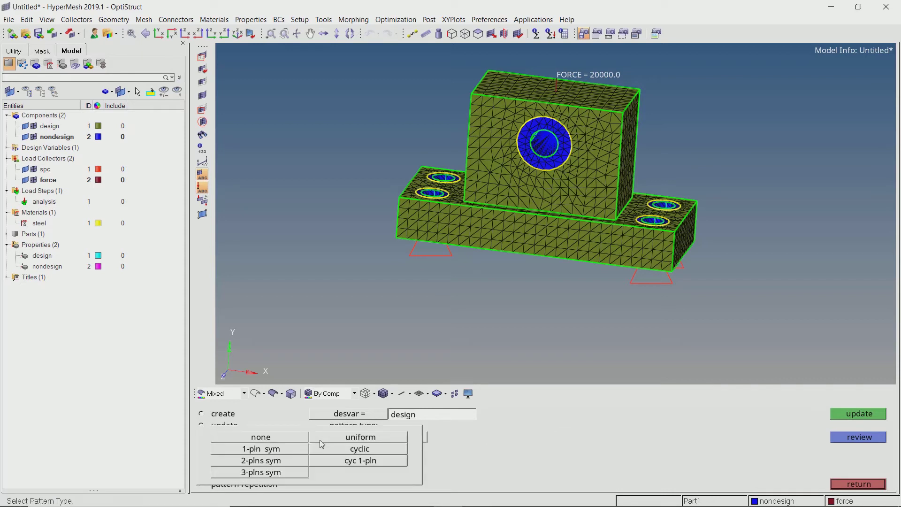
pyautogui.click(281, 465)
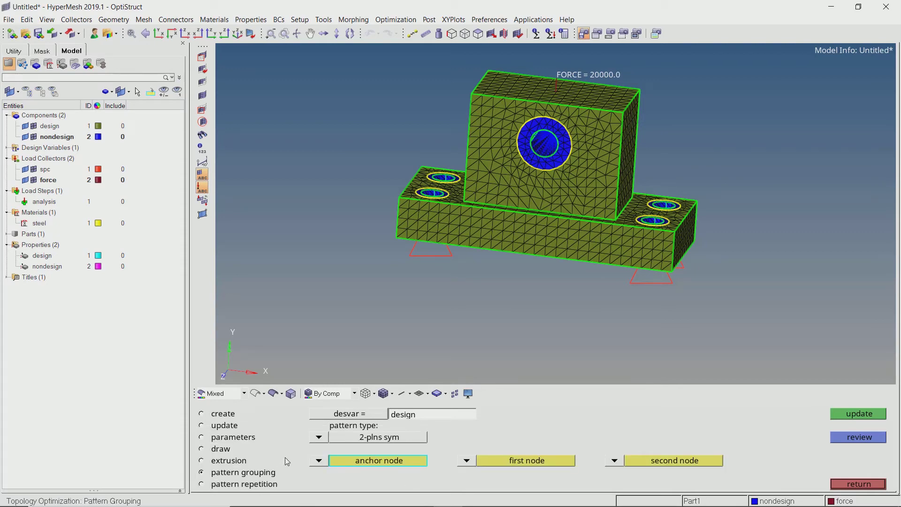
pyautogui.moveTo(567, 158)
pyautogui.keyDown('ctrl'); pyautogui.mouseDown(button='right')
pyautogui.moveTo(581, 126)
pyautogui.moveTo(557, 153)
pyautogui.mouseUp(button='right'); pyautogui.keyUp('ctrl')
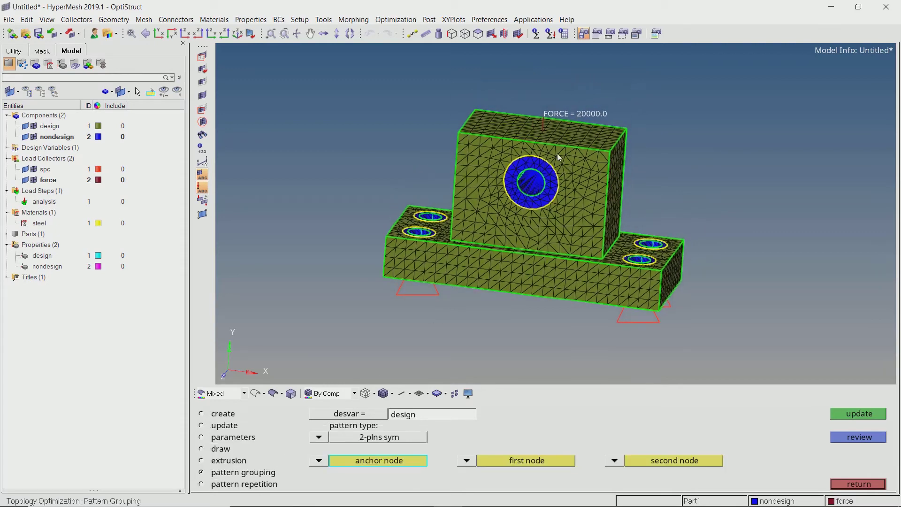
pyautogui.keyDown('ctrl'); pyautogui.moveTo(546, 143); pyautogui.dragTo(544, 112); pyautogui.keyUp('ctrl')
pyautogui.scroll(5, 533, 109)
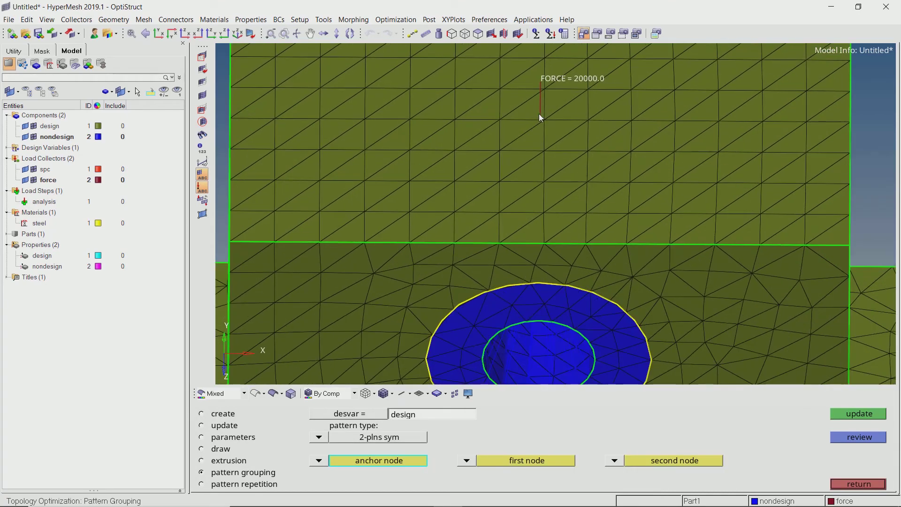
pyautogui.keyDown('ctrl'); pyautogui.moveTo(541, 114); pyautogui.dragTo(525, 180, button='right'); pyautogui.keyUp('ctrl')
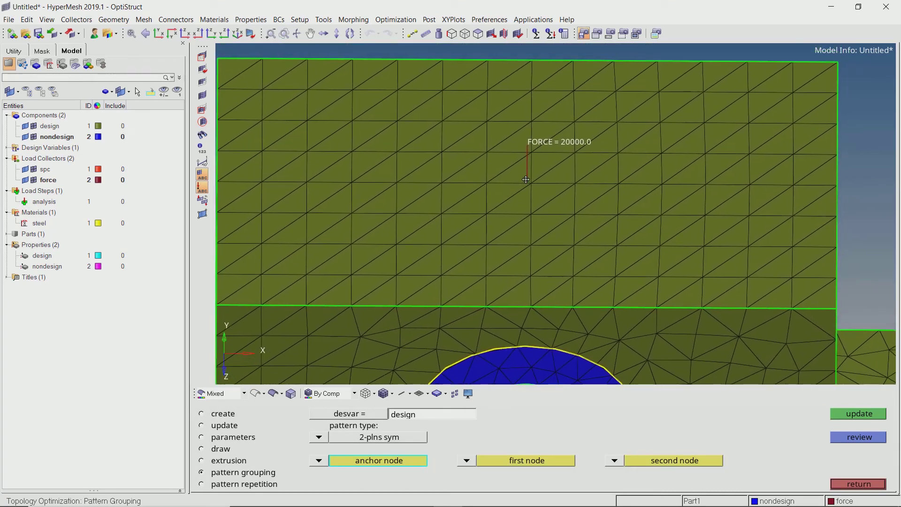
pyautogui.click(487, 182)
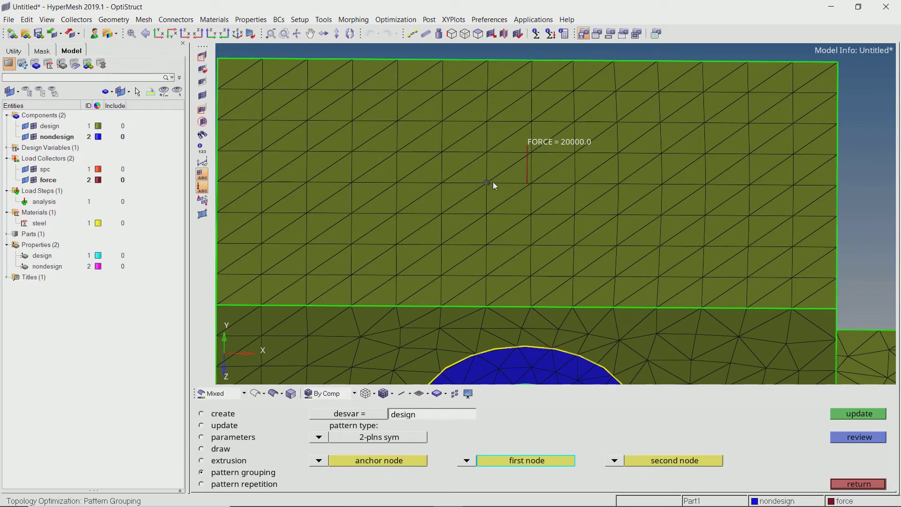
pyautogui.click(530, 183)
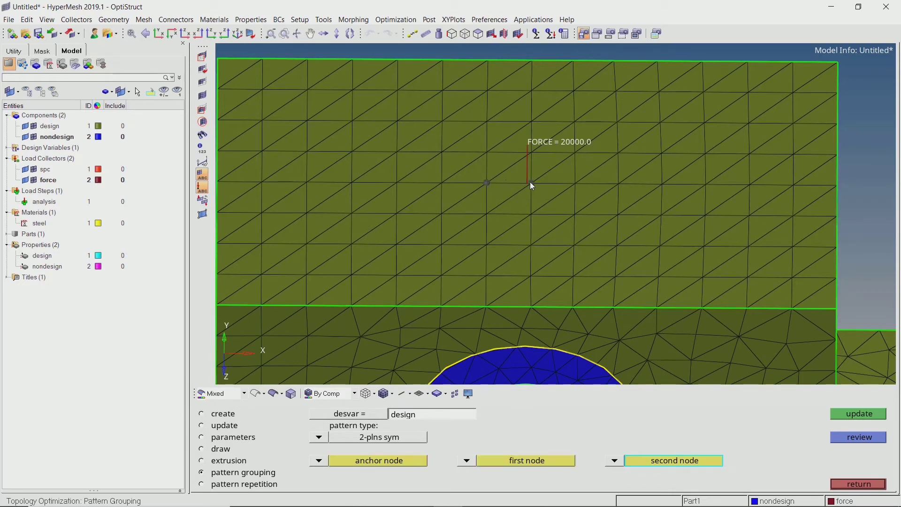
pyautogui.click(530, 151)
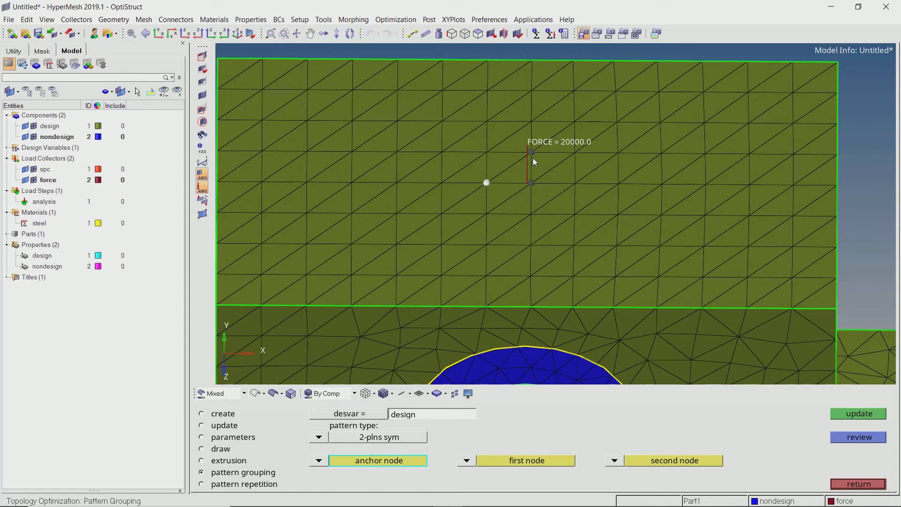
pyautogui.click(850, 416)
pyautogui.scroll(-4, 565, 181)
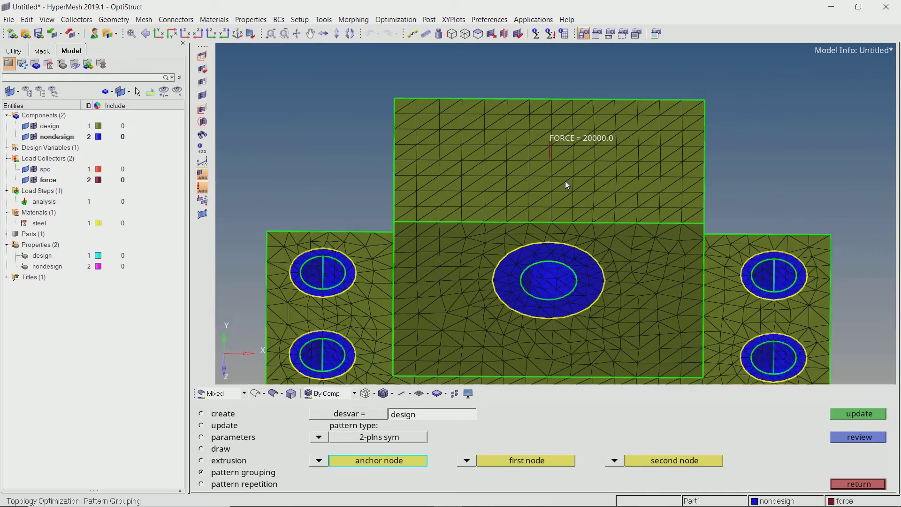
pyautogui.scroll(-3, 565, 184)
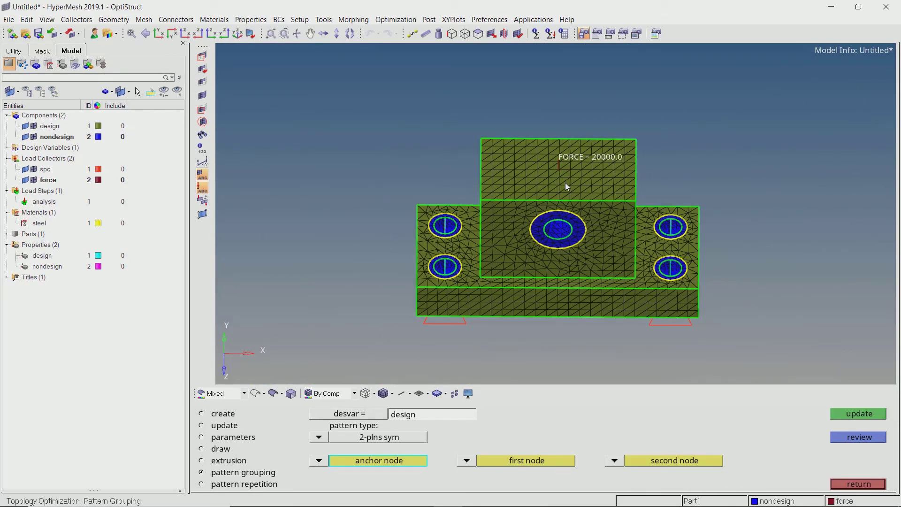
pyautogui.press('Escape')
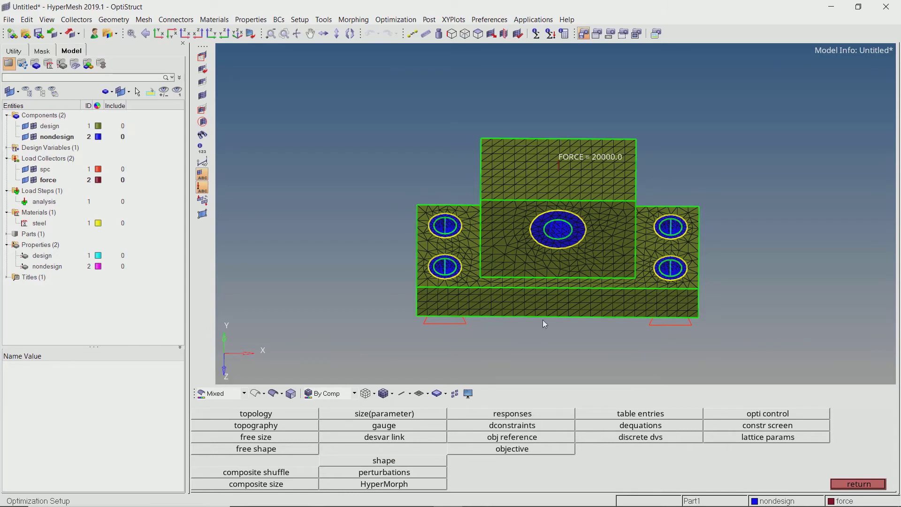
# Create the vol_frac response of type volumefrac, total over the model
pyautogui.click(524, 418)
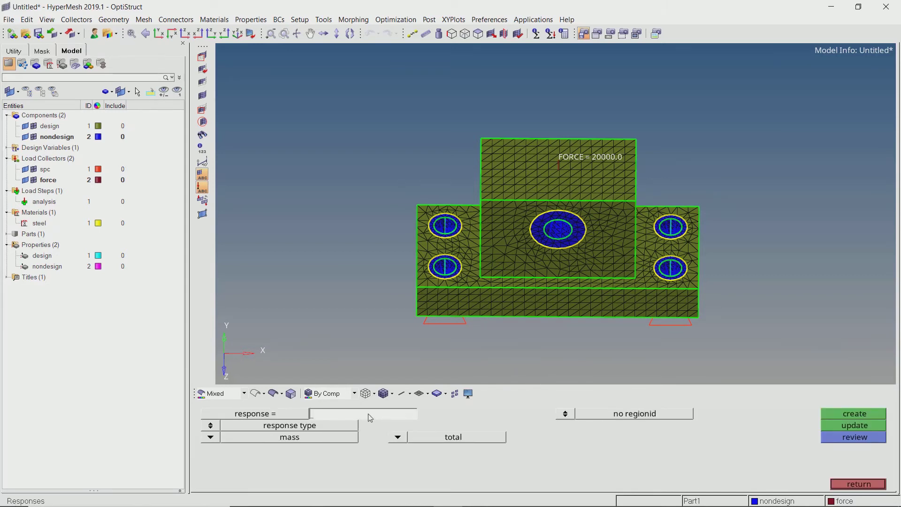
pyautogui.write('vol_frac')
pyautogui.press('Return')
pyautogui.click(211, 438)
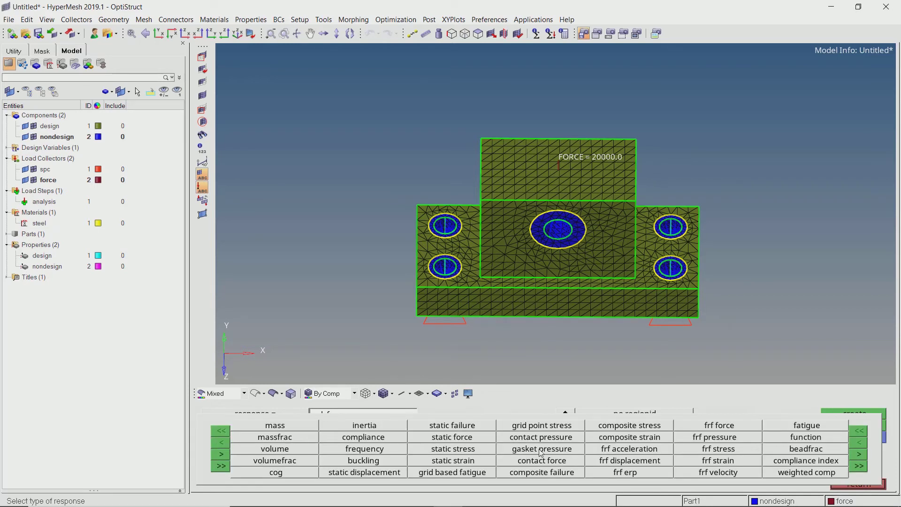
pyautogui.click(275, 461)
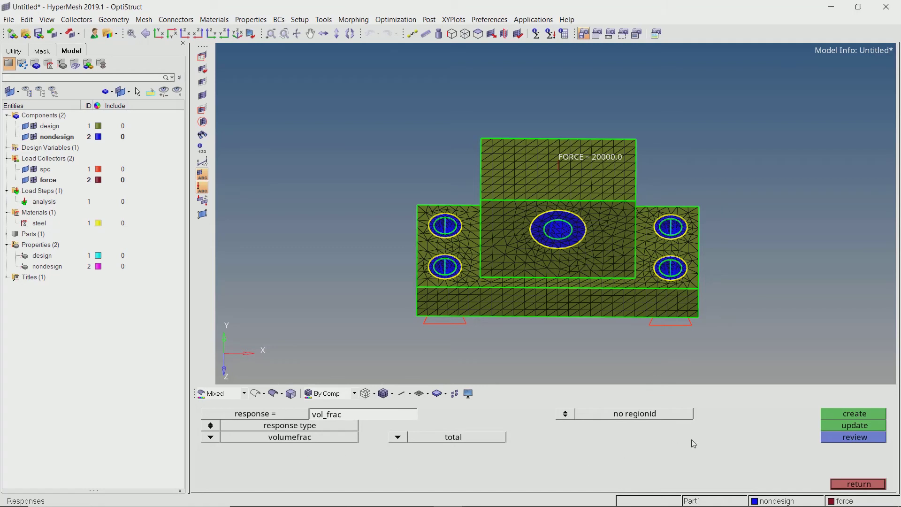
pyautogui.click(844, 411)
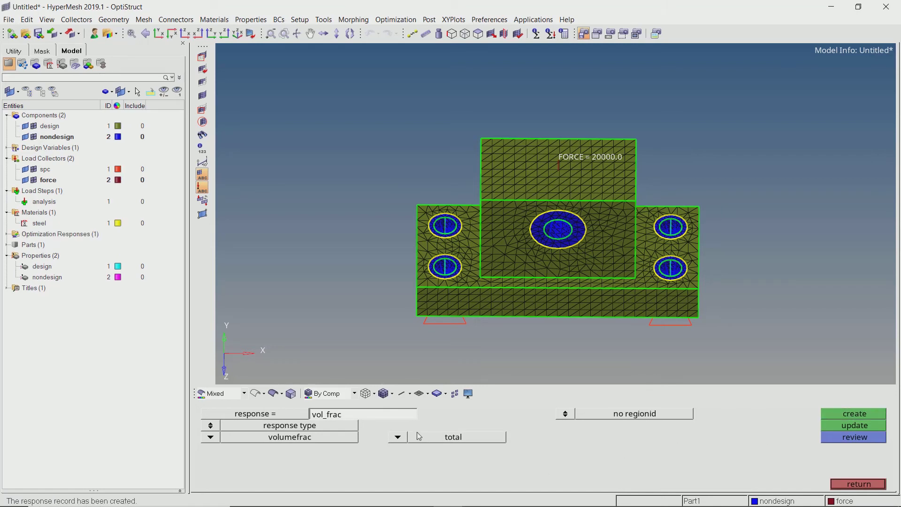
# Create the weight response as weighted compliance, including the analysis load step at weight 1.0
pyautogui.click(362, 415)
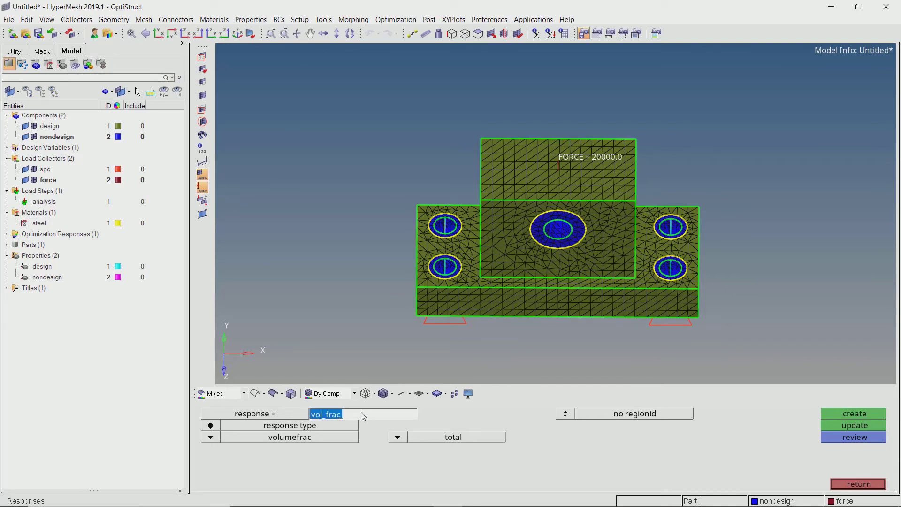
pyautogui.write('weight')
pyautogui.press('Return')
pyautogui.click(217, 437)
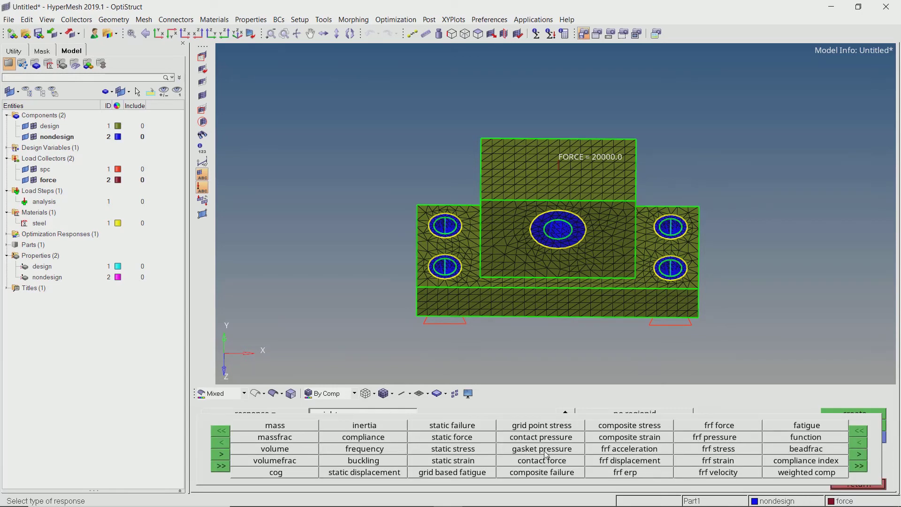
pyautogui.click(794, 480)
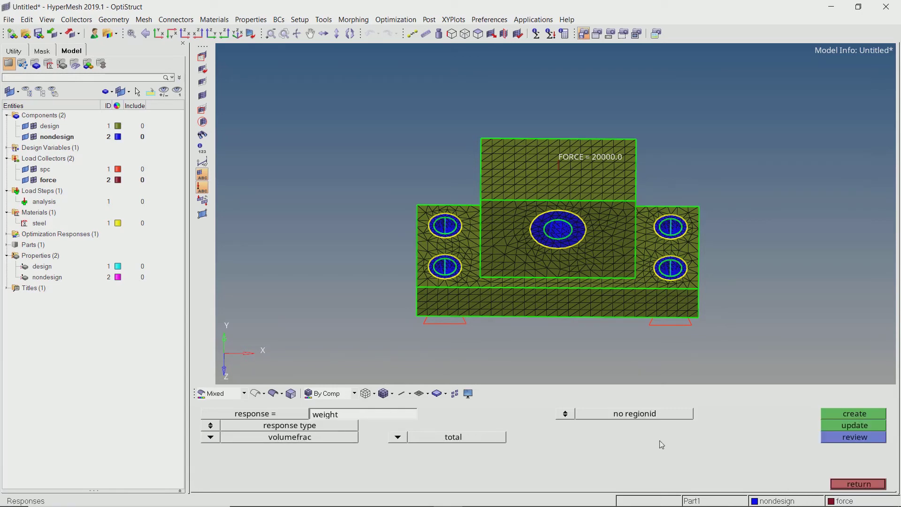
pyautogui.click(211, 437)
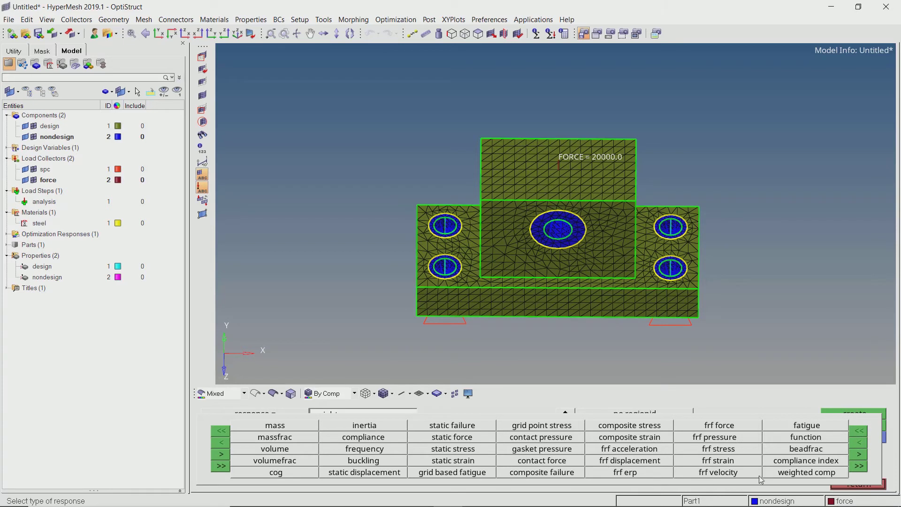
pyautogui.click(773, 473)
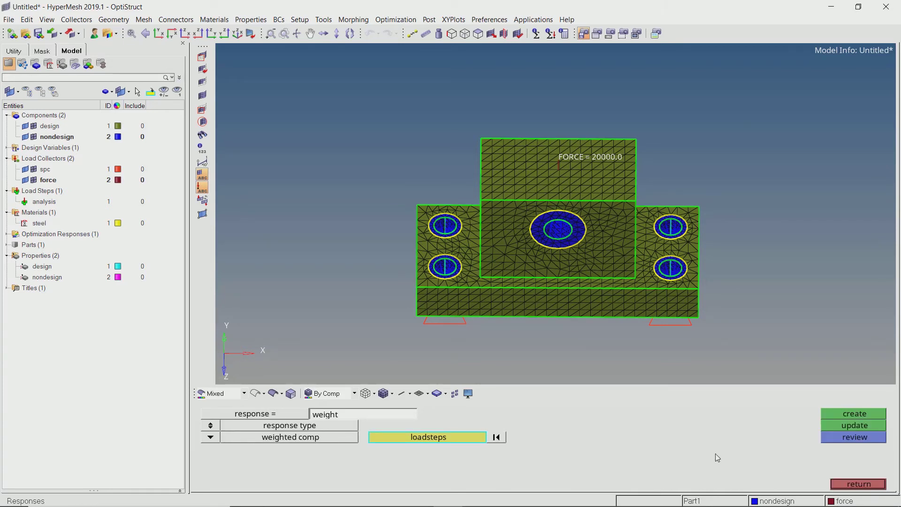
pyautogui.click(422, 440)
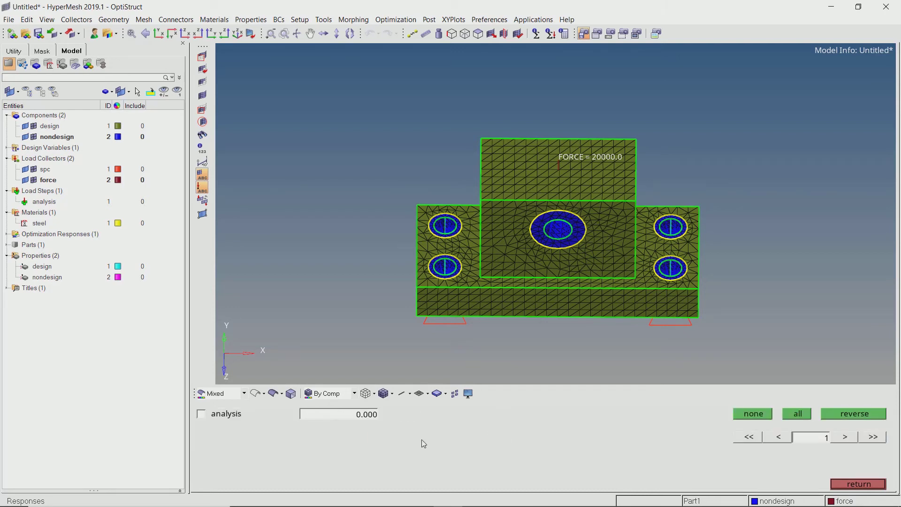
pyautogui.click(201, 414)
pyautogui.click(860, 487)
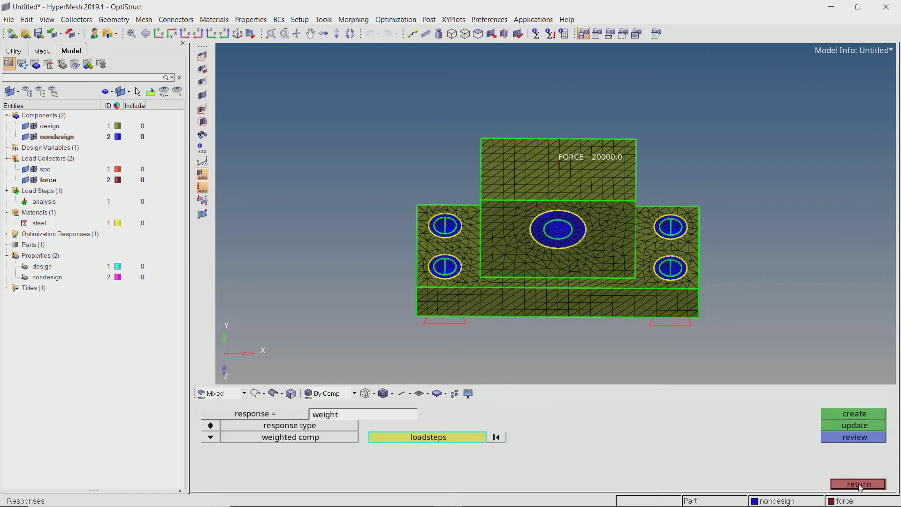
pyautogui.click(850, 414)
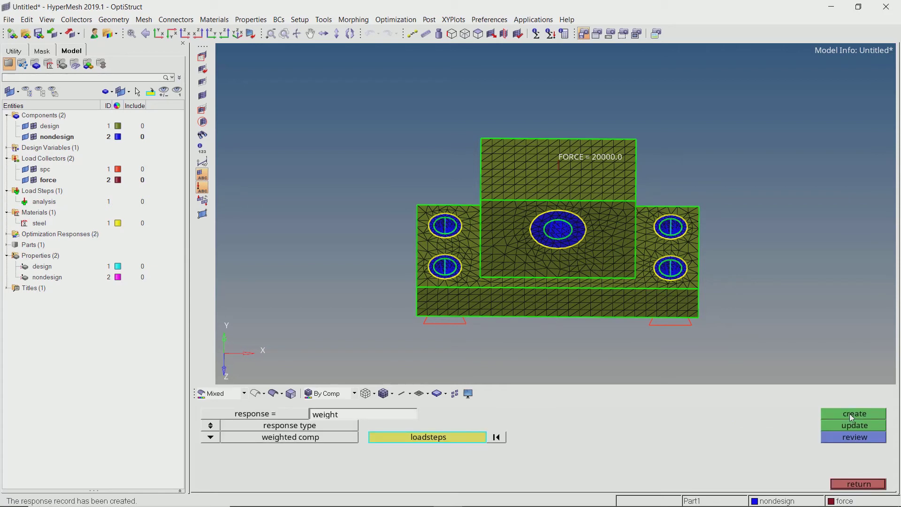
pyautogui.click(866, 483)
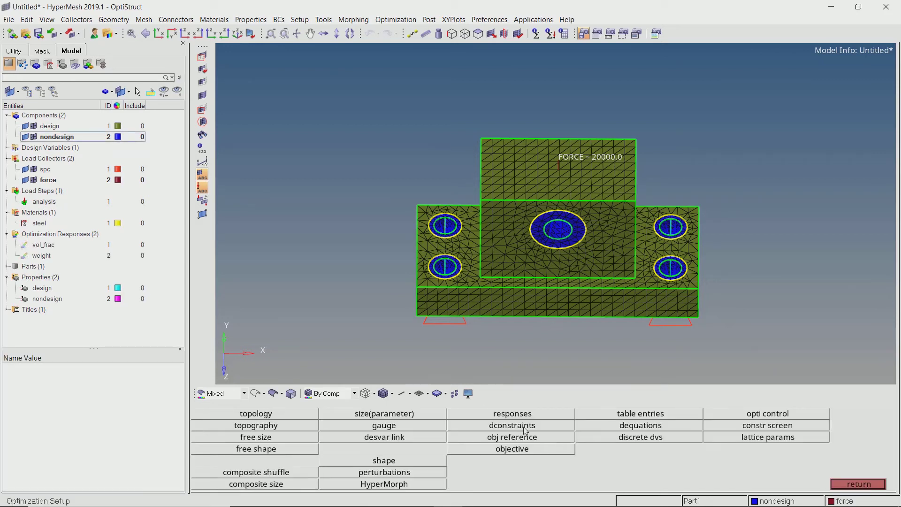
# Create constraint limit_vol on vol_frac with an upper bound of 0.3
pyautogui.click(512, 425)
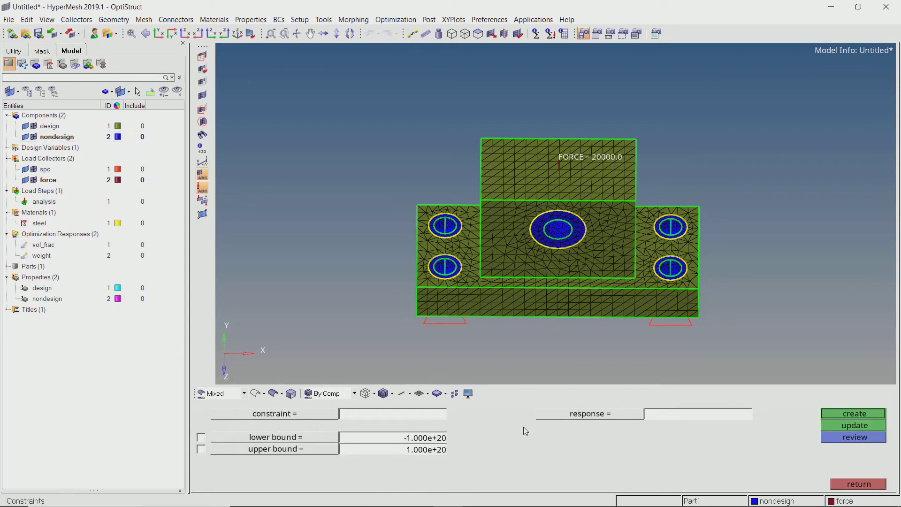
pyautogui.click(425, 417)
pyautogui.write('limit_vol_')
pyautogui.press('Return')
pyautogui.click(577, 414)
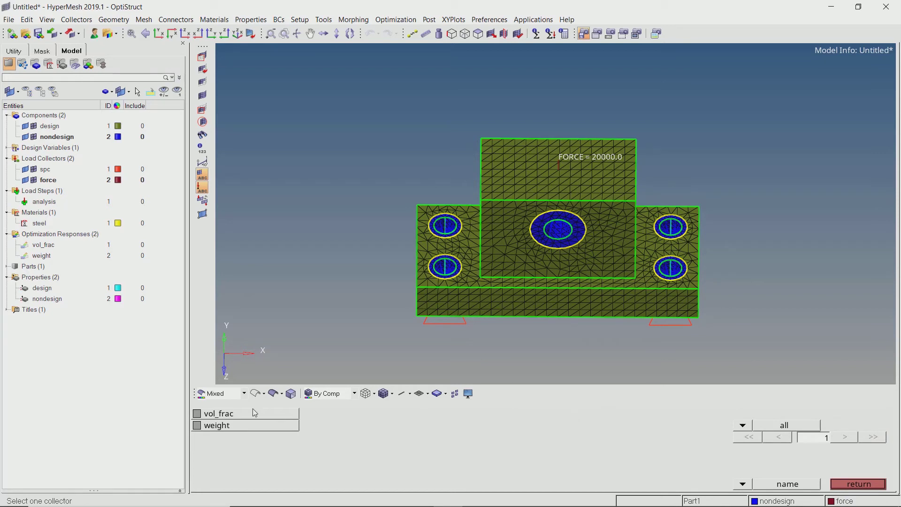
pyautogui.click(226, 413)
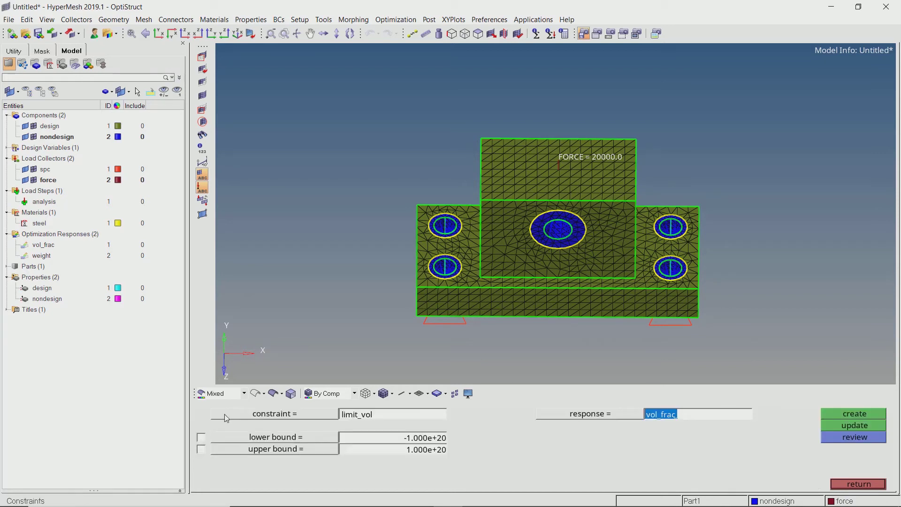
pyautogui.click(201, 450)
pyautogui.click(419, 454)
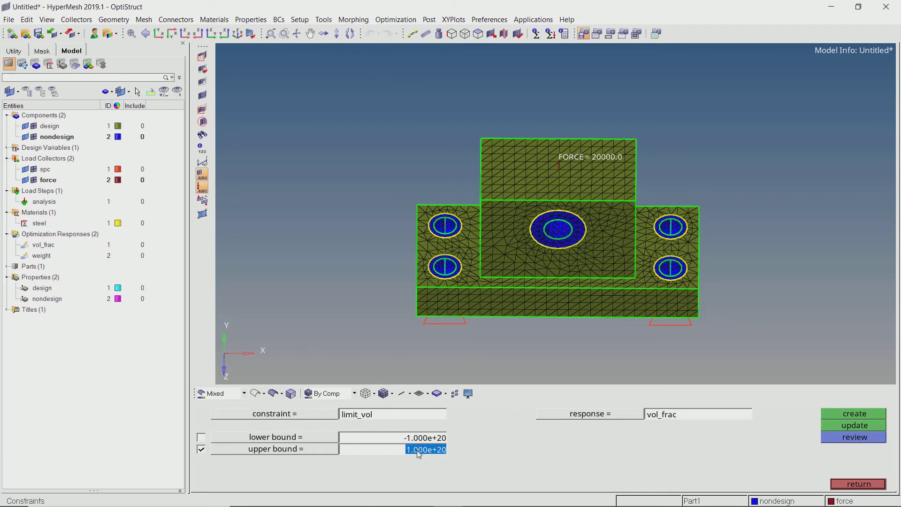
pyautogui.write('0.3')
pyautogui.press('Return')
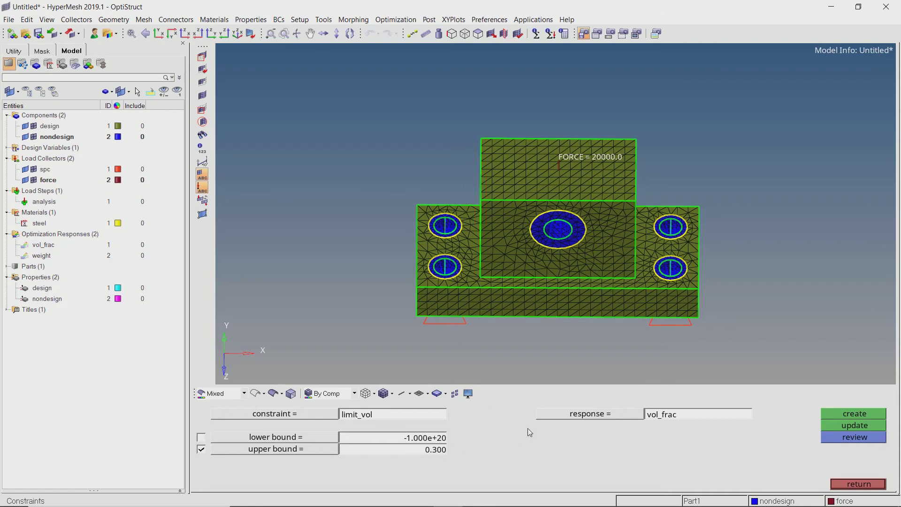
pyautogui.click(844, 414)
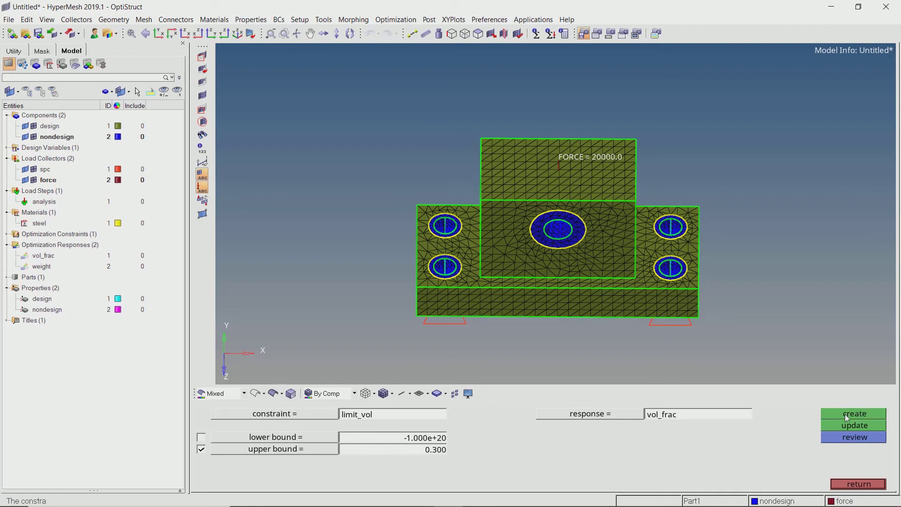
pyautogui.press('Escape')
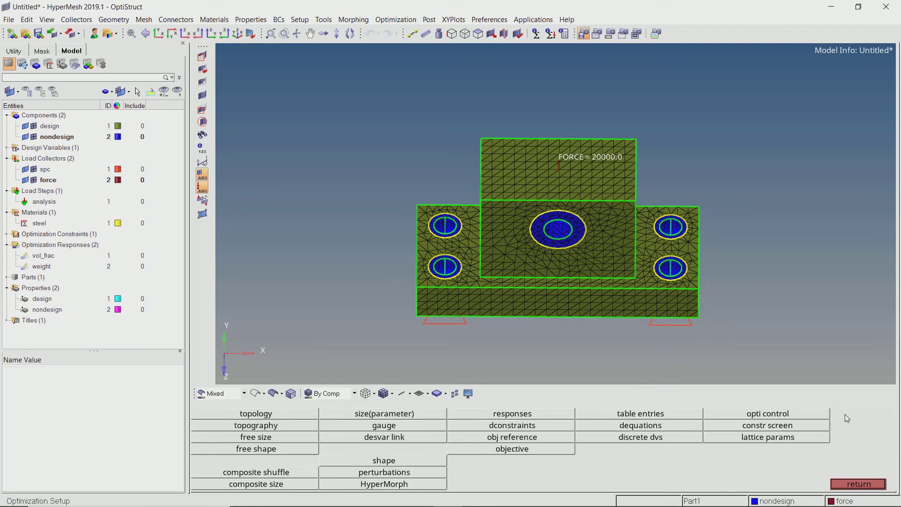
# Create a min objective on the weight response
pyautogui.click(544, 449)
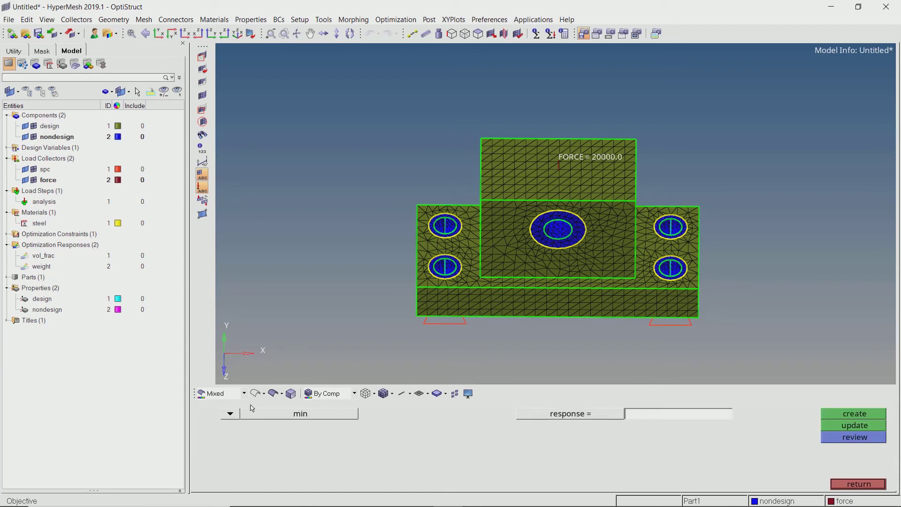
pyautogui.click(233, 414)
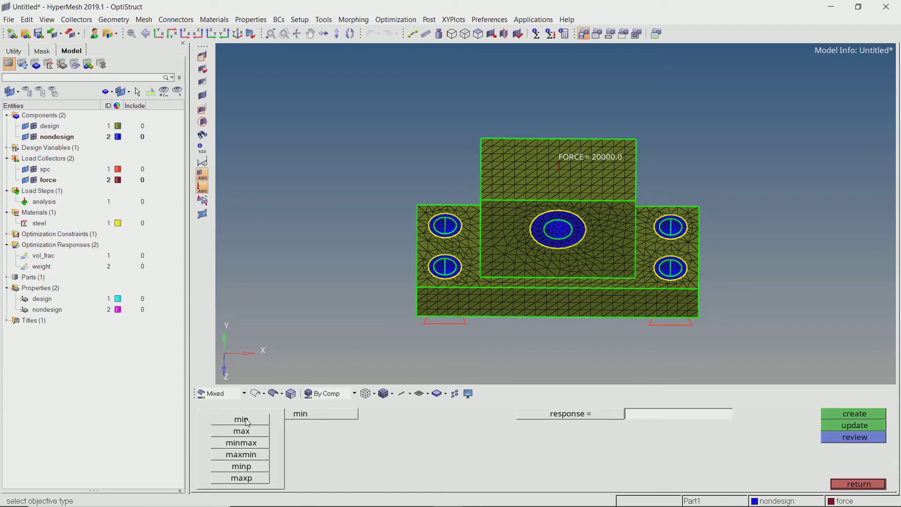
pyautogui.click(247, 422)
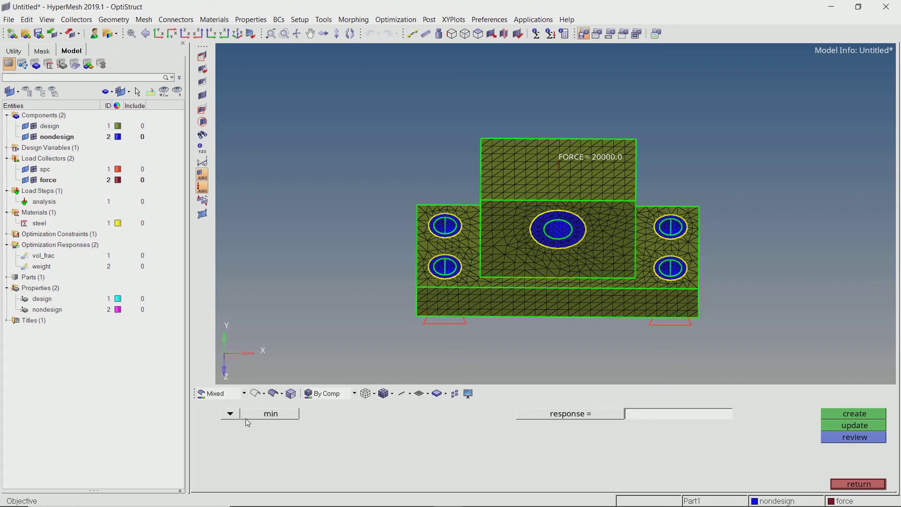
pyautogui.click(594, 415)
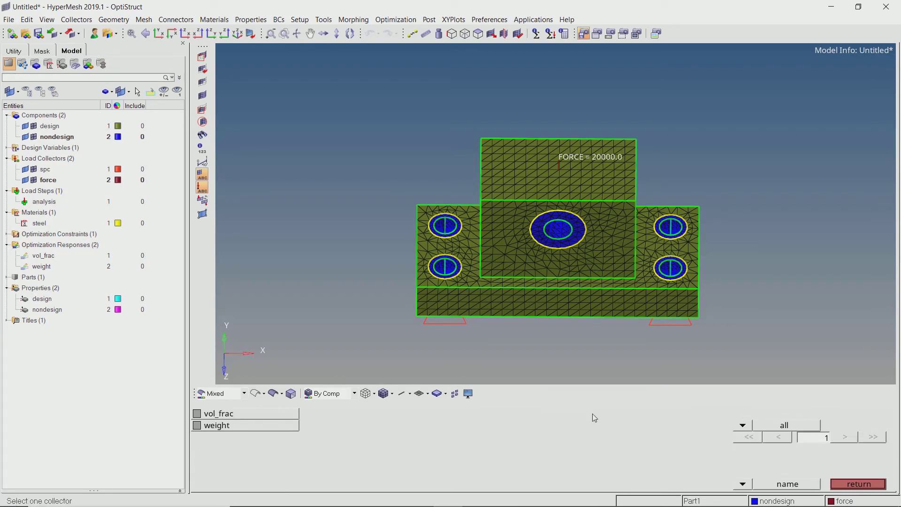
pyautogui.click(289, 426)
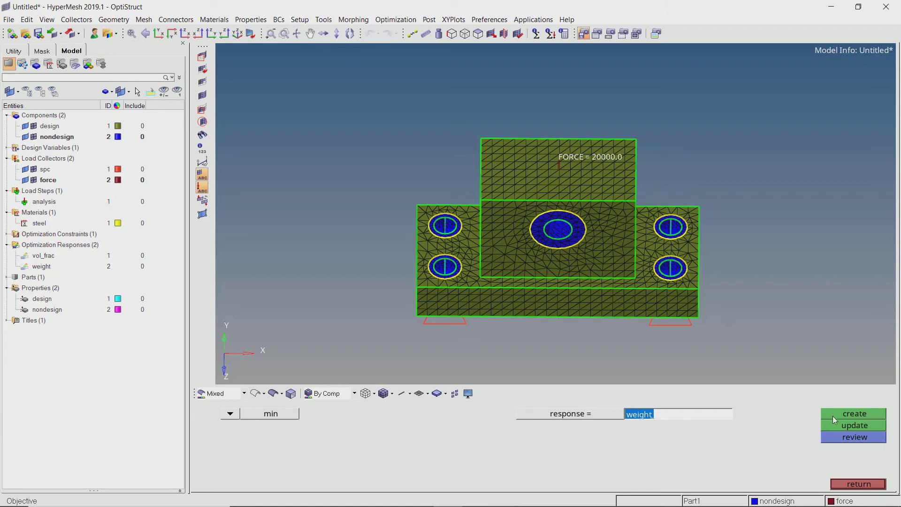
pyautogui.click(852, 416)
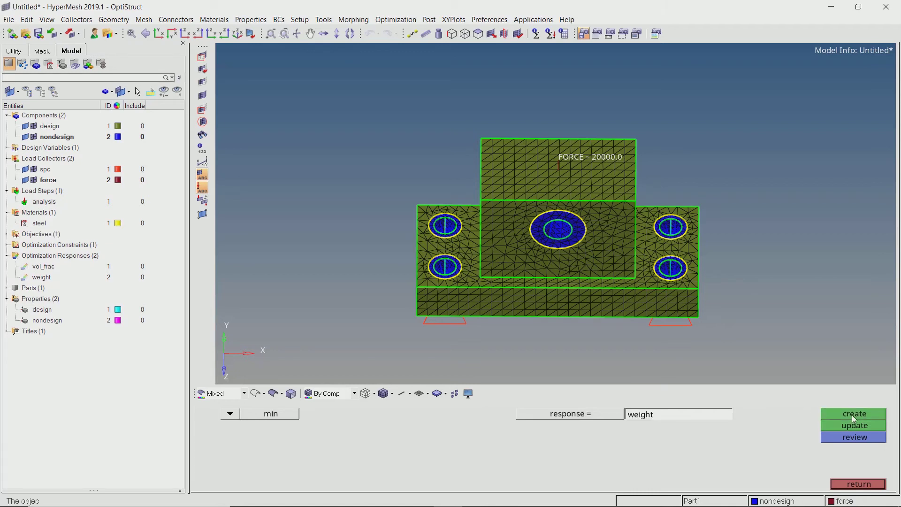
pyautogui.click(856, 485)
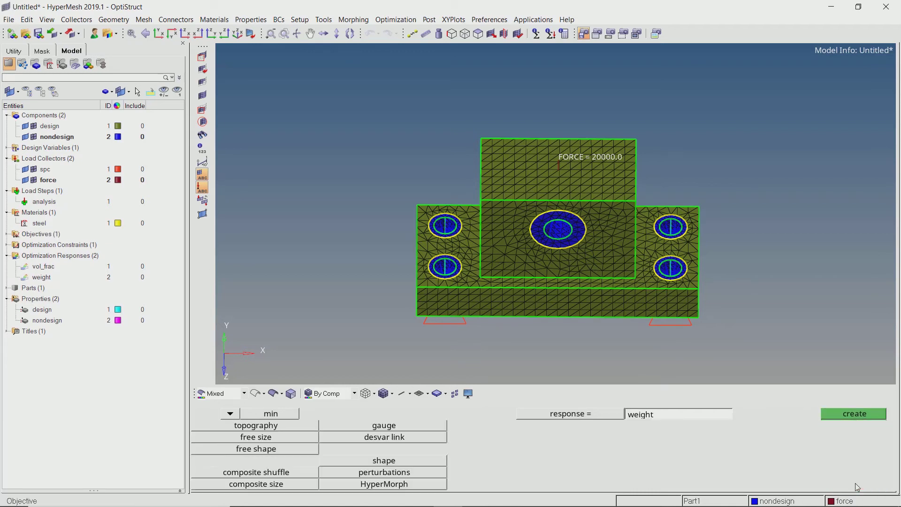
# Save As run1 into a newly created Desktop folder named Topology1
pyautogui.click(856, 485)
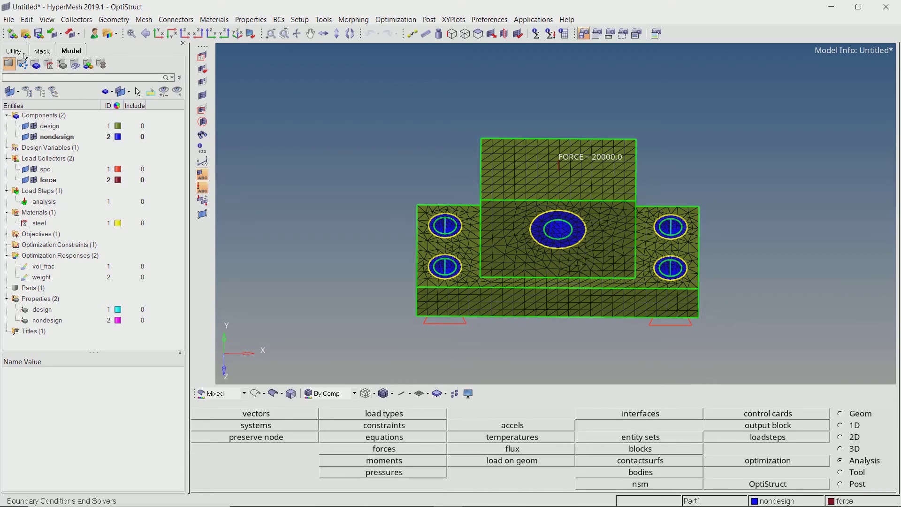
pyautogui.click(9, 21)
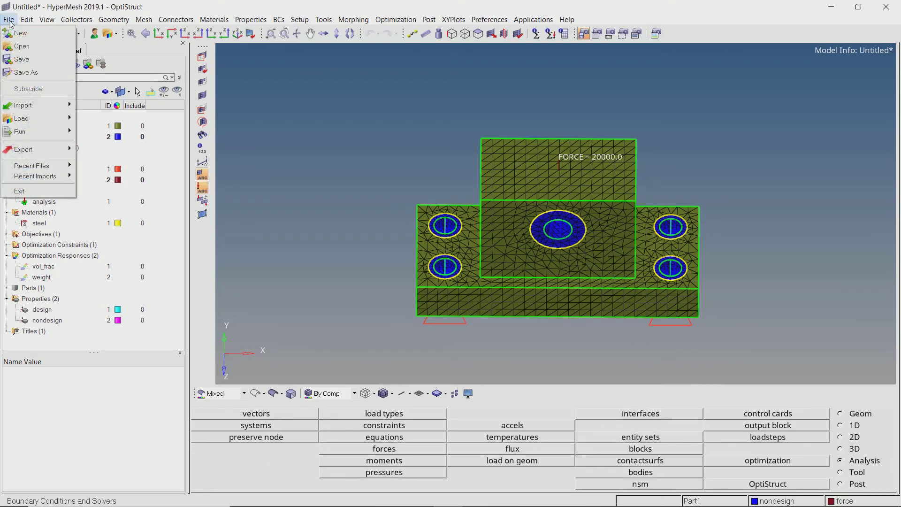
pyautogui.click(28, 60)
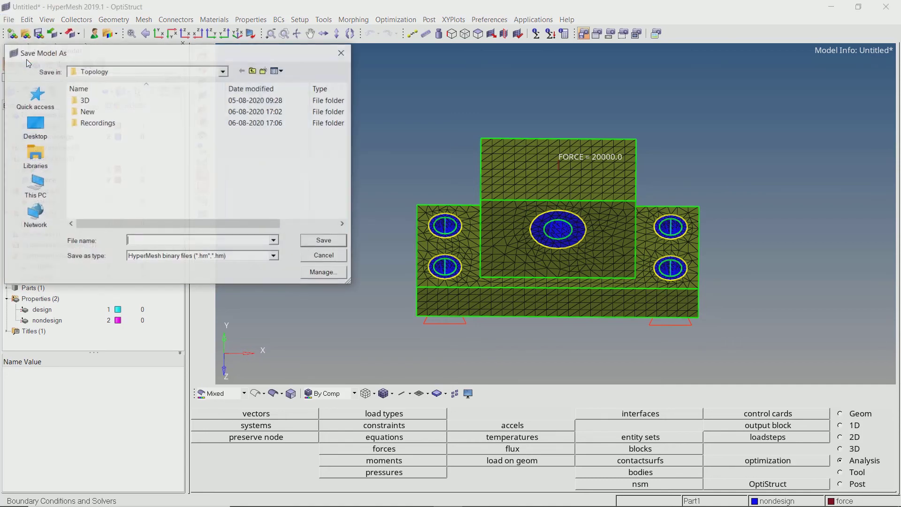
pyautogui.click(35, 127)
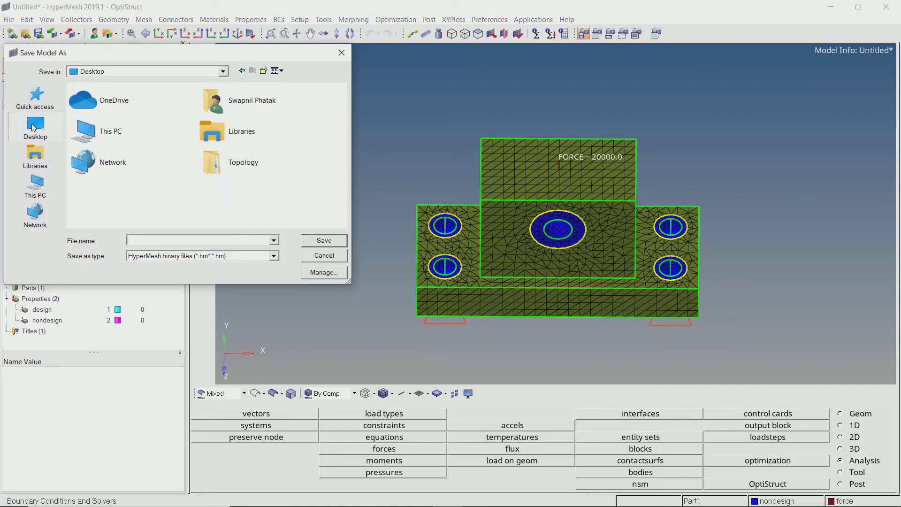
pyautogui.click(263, 71)
pyautogui.write('Topo')
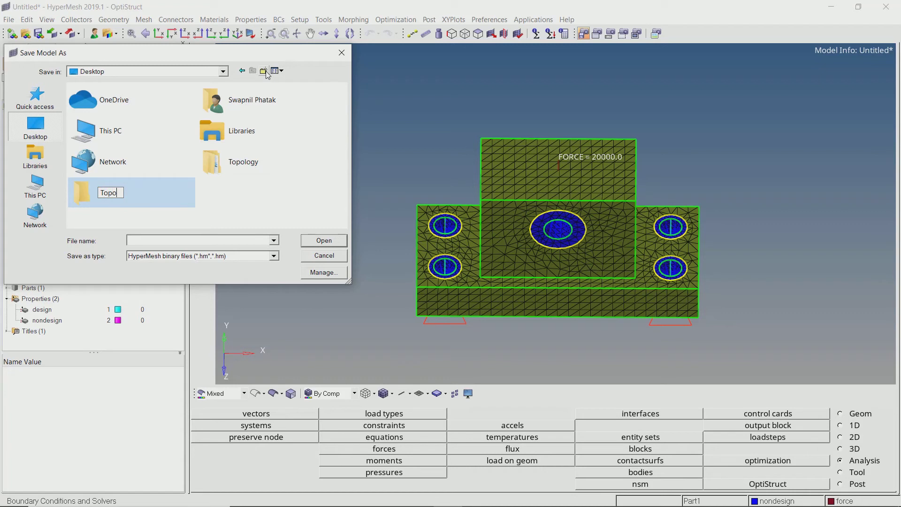
pyautogui.write('logy1')
pyautogui.press('Return')
pyautogui.press('Return')
pyautogui.click(152, 240)
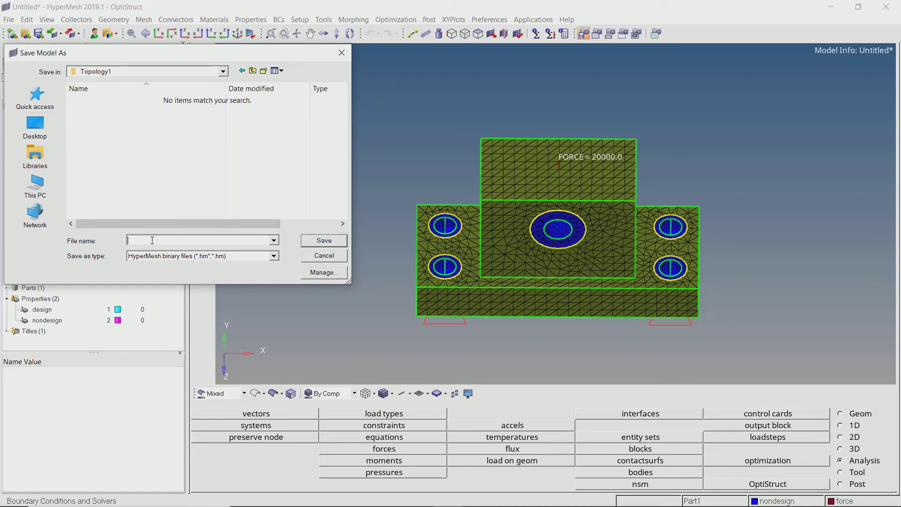
pyautogui.write('run1')
pyautogui.click(338, 239)
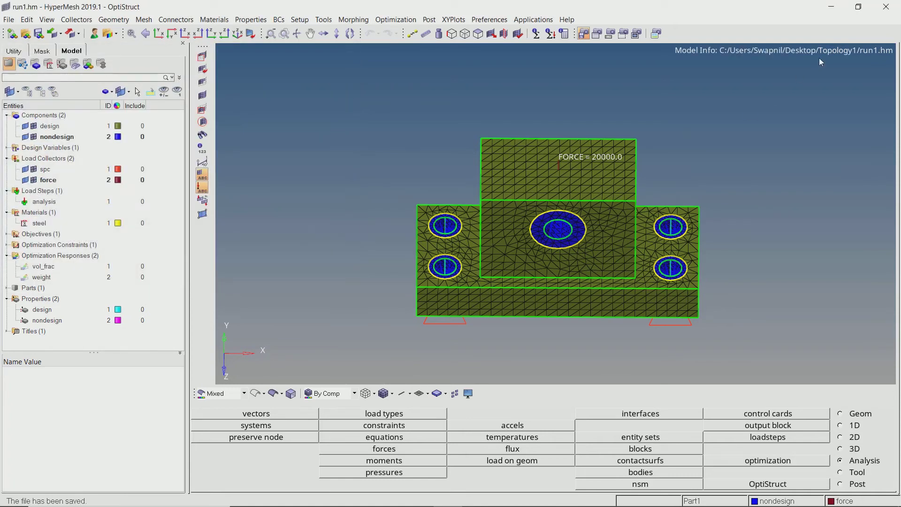
# Export all entities to run1.fem, run OptiStruct, and confirm the log reports a converged feasible design
pyautogui.click(764, 485)
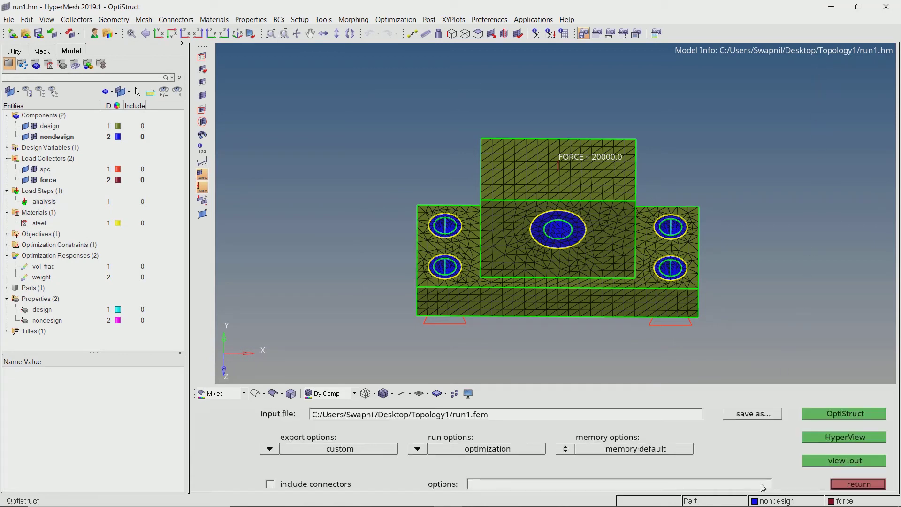
pyautogui.click(740, 415)
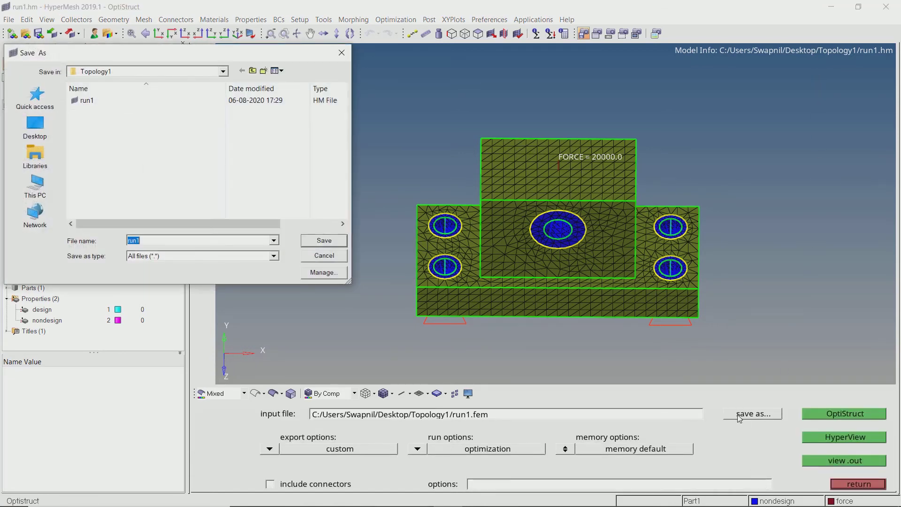
pyautogui.click(314, 242)
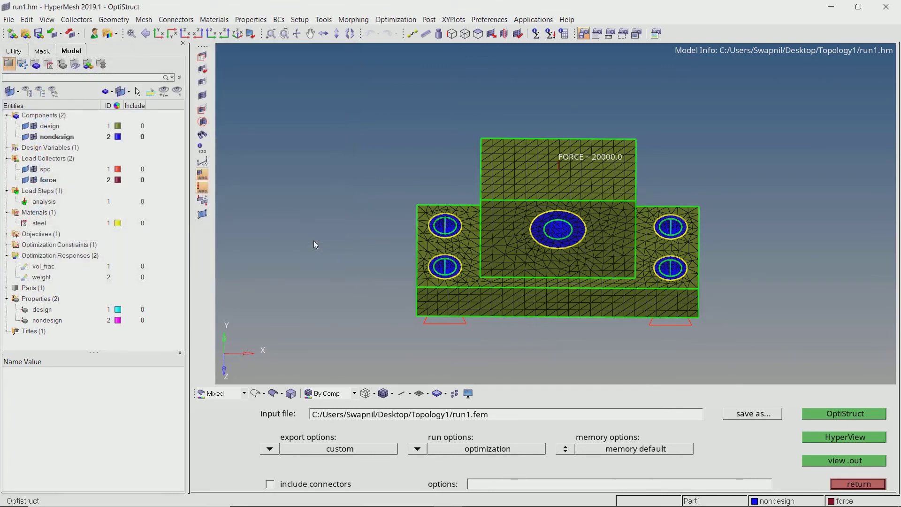
pyautogui.click(270, 450)
pyautogui.click(271, 449)
pyautogui.click(817, 412)
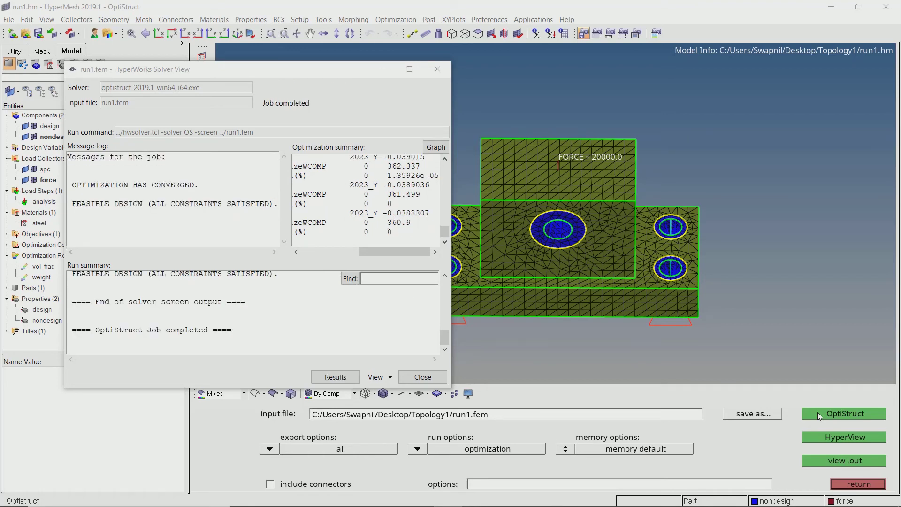
pyautogui.moveTo(73, 186); pyautogui.dragTo(280, 202)
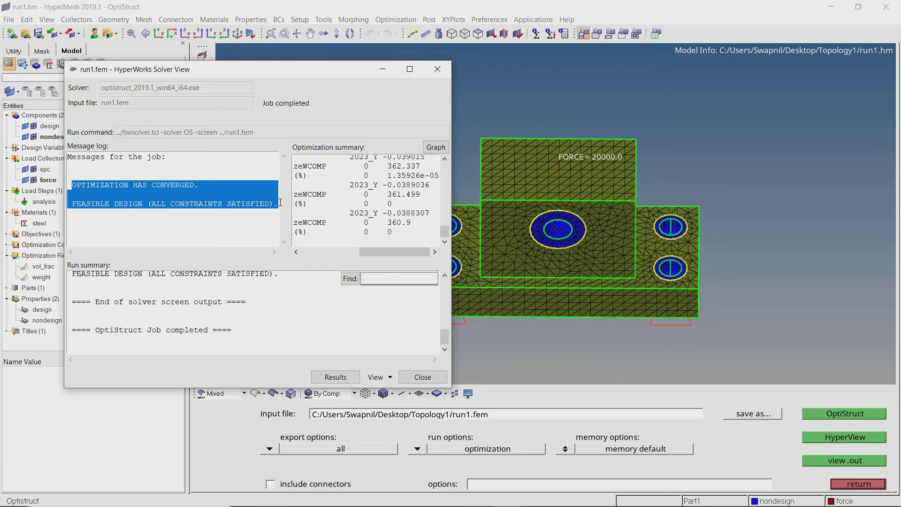
# Split HyperView into two side-by-side windows, with the design bracket oriented in the left one
pyautogui.click(268, 310)
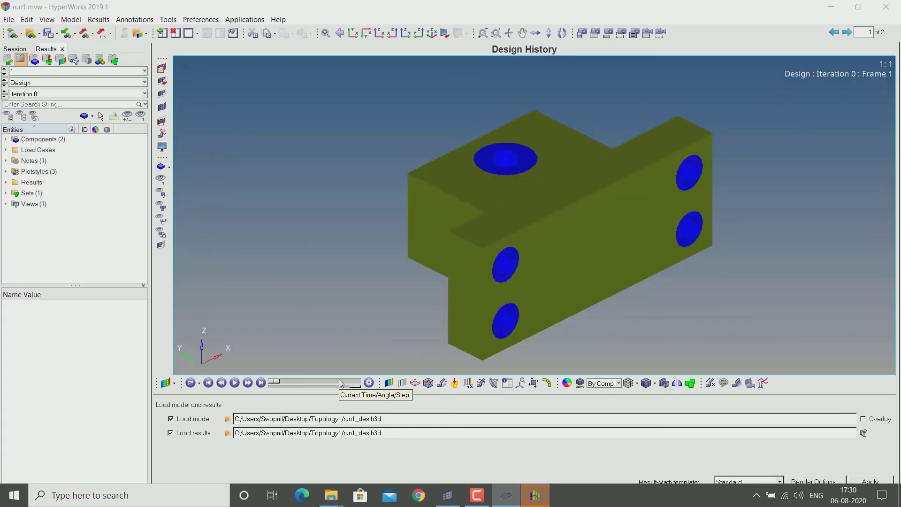
pyautogui.keyDown('ctrl'); pyautogui.moveTo(632, 206); pyautogui.dragTo(494, 253); pyautogui.keyUp('ctrl')
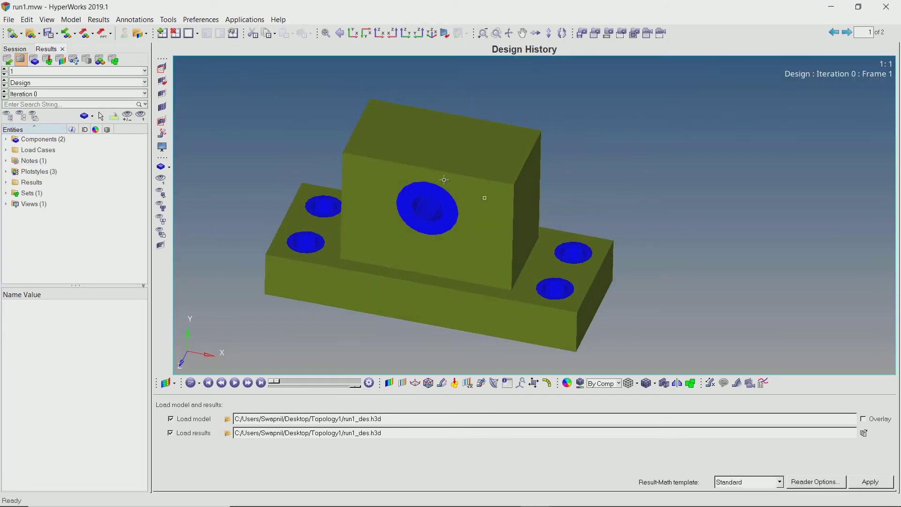
pyautogui.keyDown('ctrl'); pyautogui.moveTo(495, 254); pyautogui.dragTo(482, 230, button='right'); pyautogui.keyUp('ctrl')
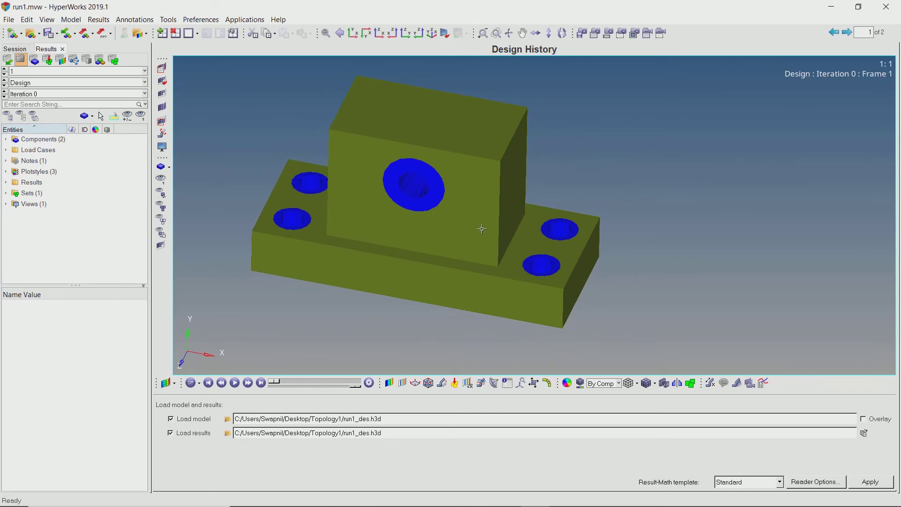
pyautogui.click(197, 34)
pyautogui.click(233, 51)
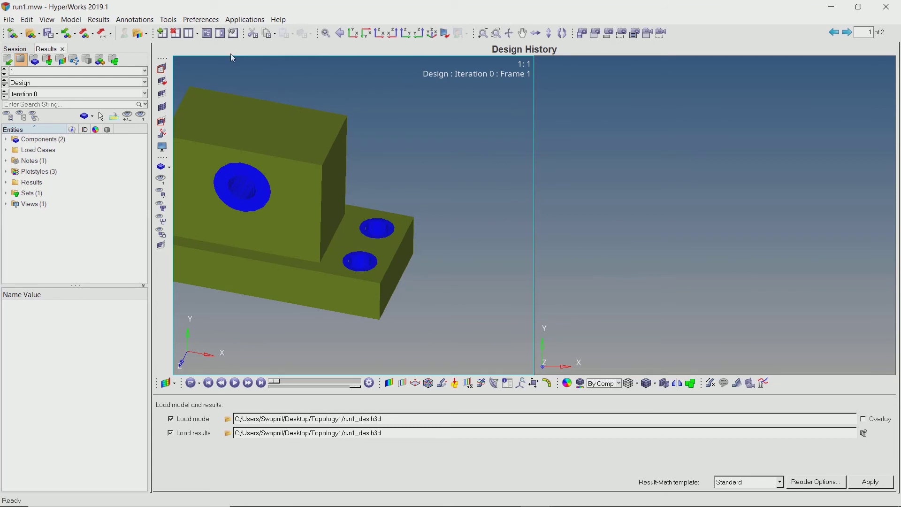
pyautogui.keyDown('ctrl'); pyautogui.moveTo(298, 175); pyautogui.dragTo(374, 183, button='right'); pyautogui.keyUp('ctrl')
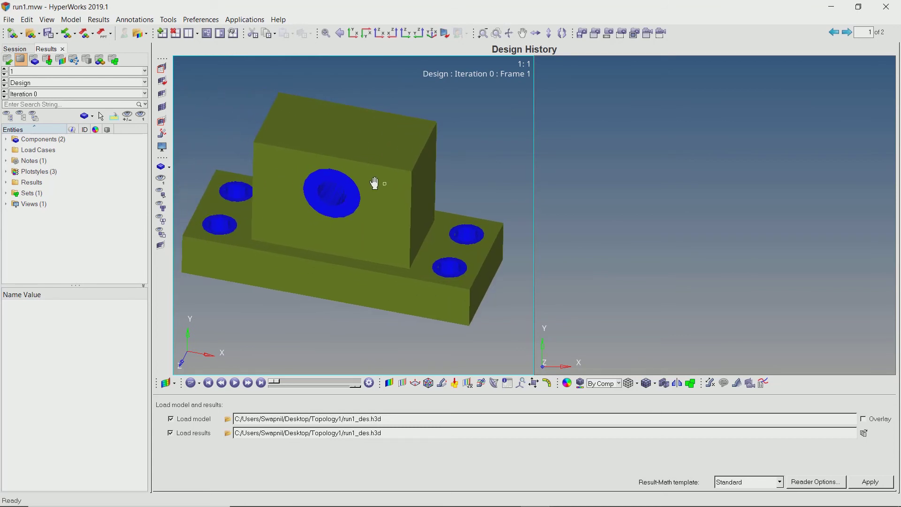
# Load run1_s1.h3d model and results into the right window and orient the bracket
pyautogui.click(632, 191)
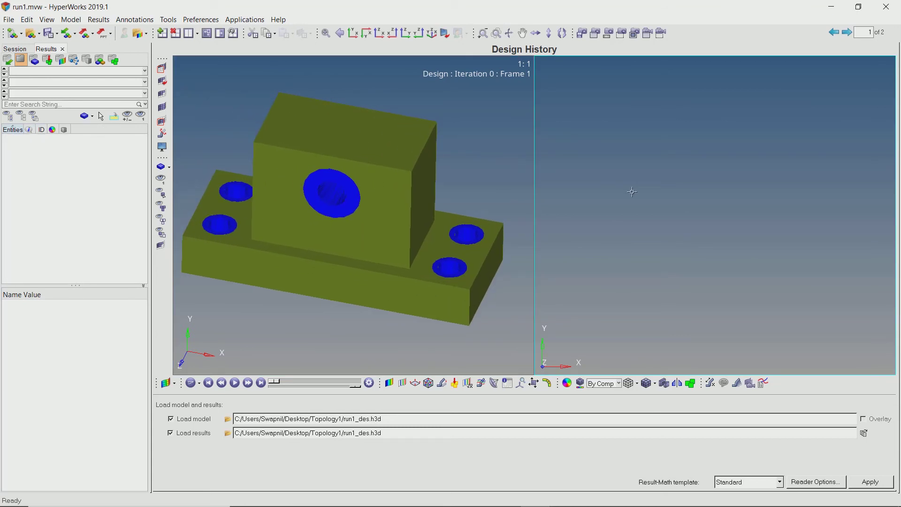
pyautogui.click(228, 418)
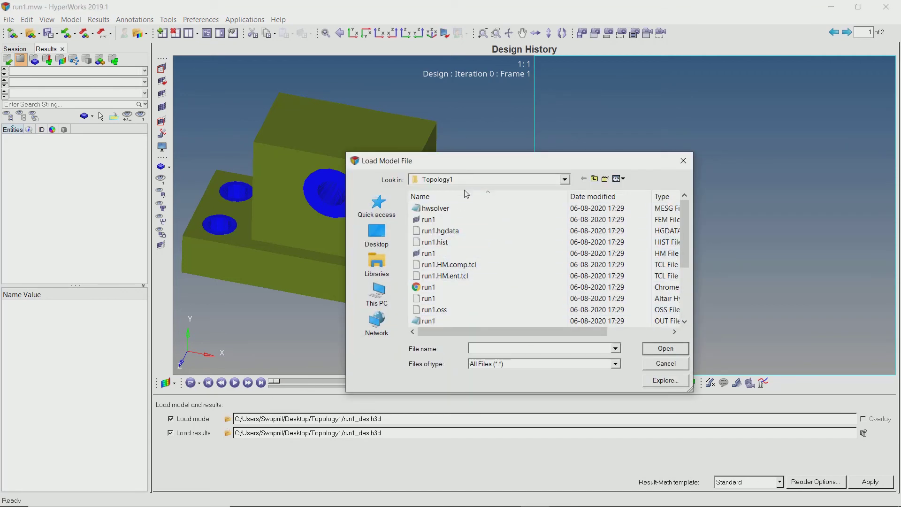
pyautogui.scroll(-3, 497, 297)
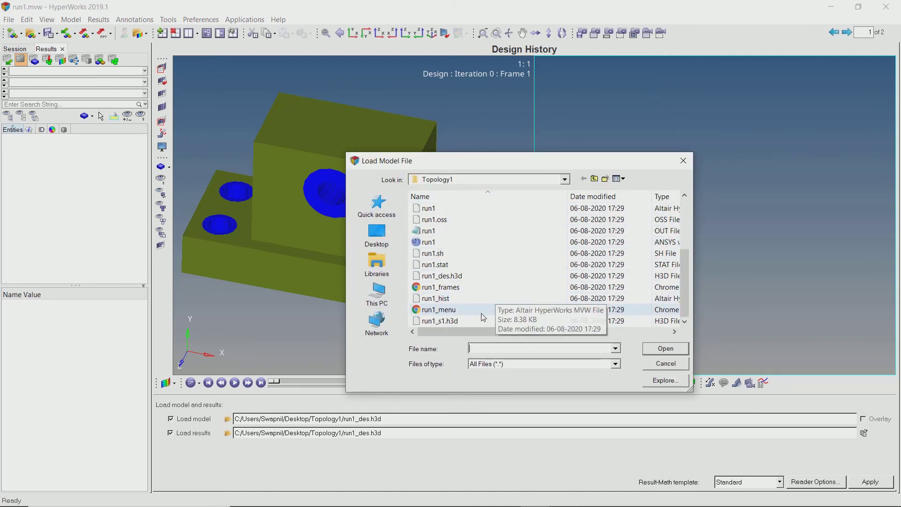
pyautogui.click(479, 324)
pyautogui.click(666, 350)
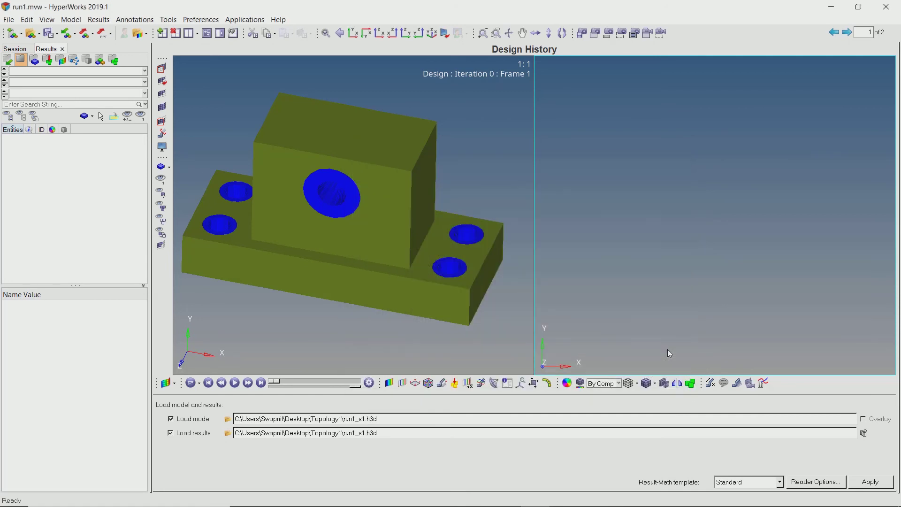
pyautogui.click(870, 483)
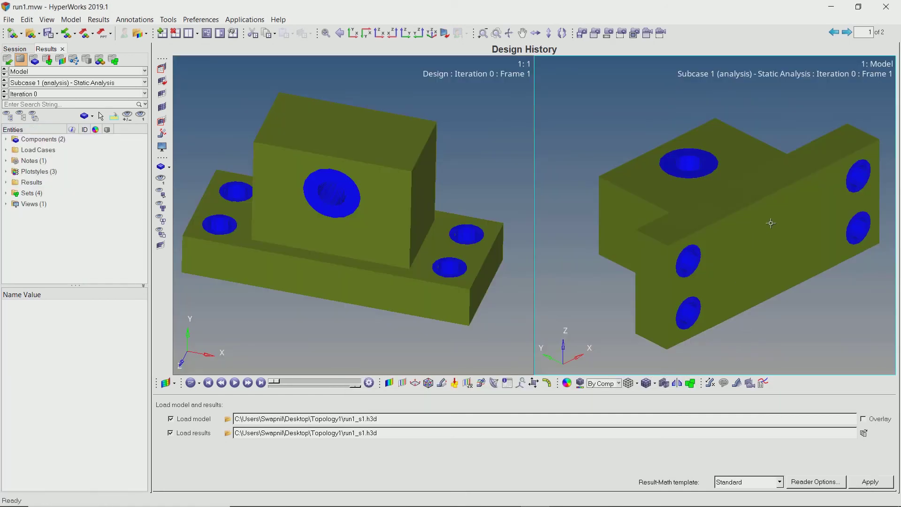
pyautogui.scroll(3, 756, 235)
pyautogui.keyDown('ctrl'); pyautogui.moveTo(756, 234); pyautogui.dragTo(621, 183); pyautogui.keyUp('ctrl')
pyautogui.scroll(-3, 769, 225)
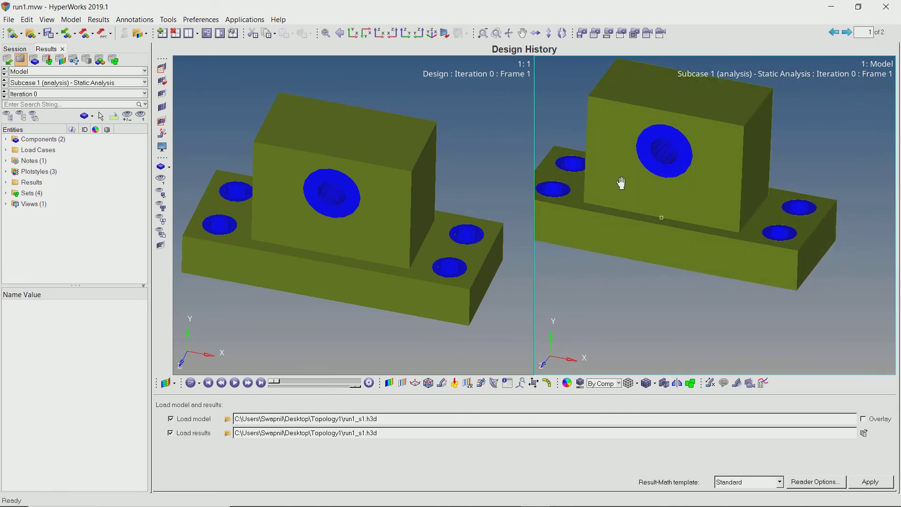
pyautogui.keyDown('ctrl'); pyautogui.moveTo(622, 183); pyautogui.dragTo(656, 211, button='right'); pyautogui.keyUp('ctrl')
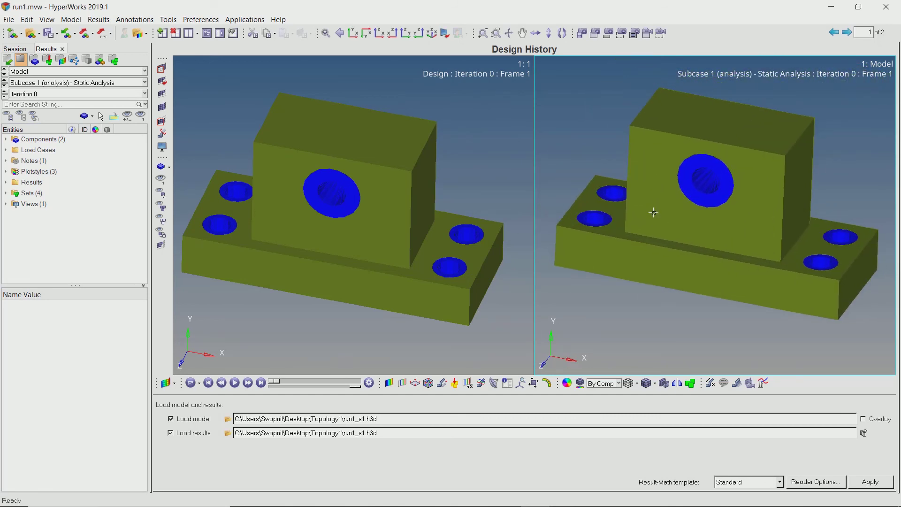
# Plot a Simple-averaged element density contour on the left design bracket
pyautogui.click(389, 383)
pyautogui.click(398, 415)
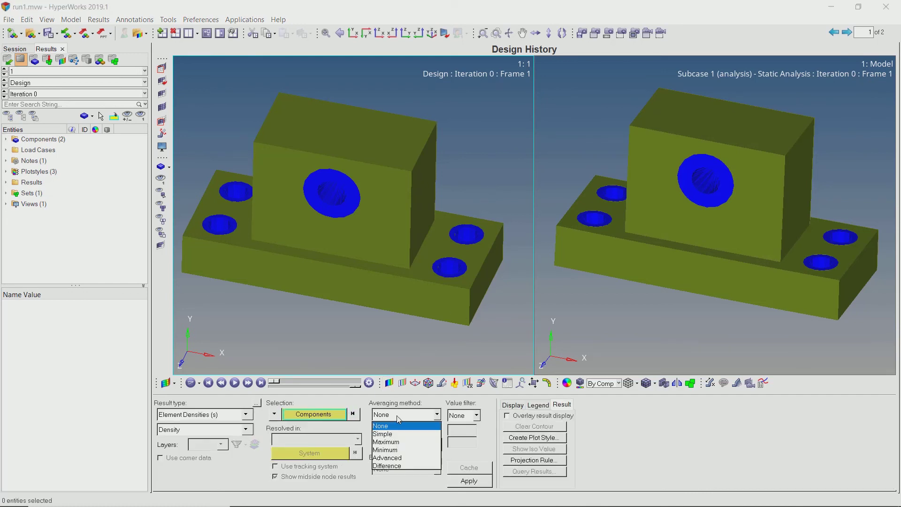
pyautogui.click(397, 434)
pyautogui.click(469, 482)
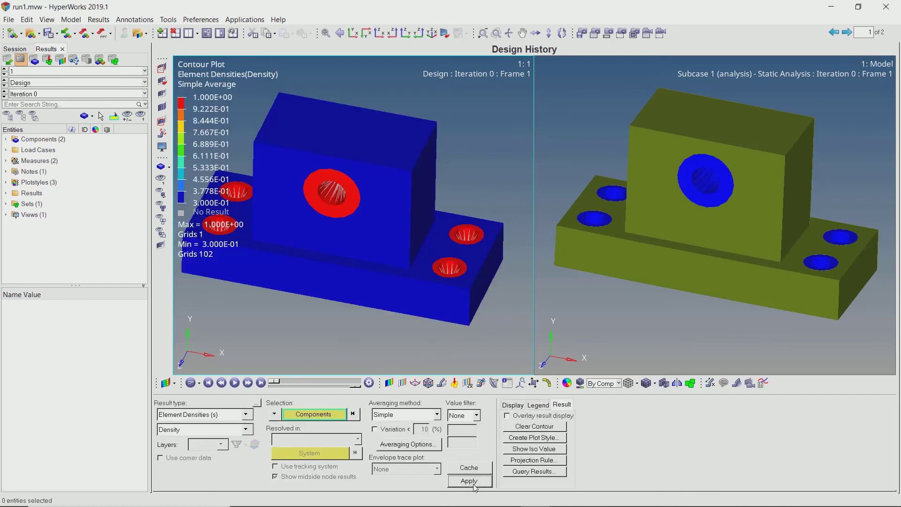
pyautogui.keyDown('ctrl'); pyautogui.moveTo(382, 257); pyautogui.dragTo(376, 222); pyautogui.keyUp('ctrl')
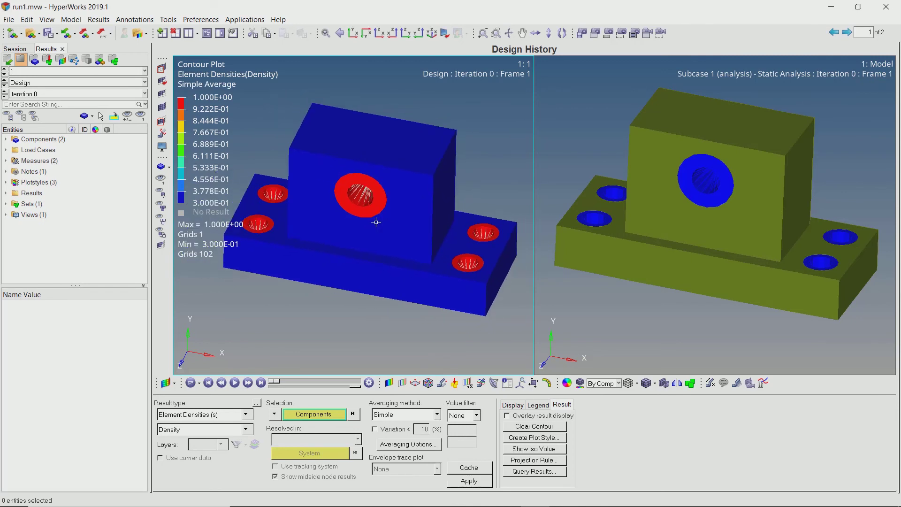
# Plot Simple-averaged Element Stresses vonMises contours on the right analysis bracket, ranging 2.412E-01 to 9.869E+01
pyautogui.click(756, 163)
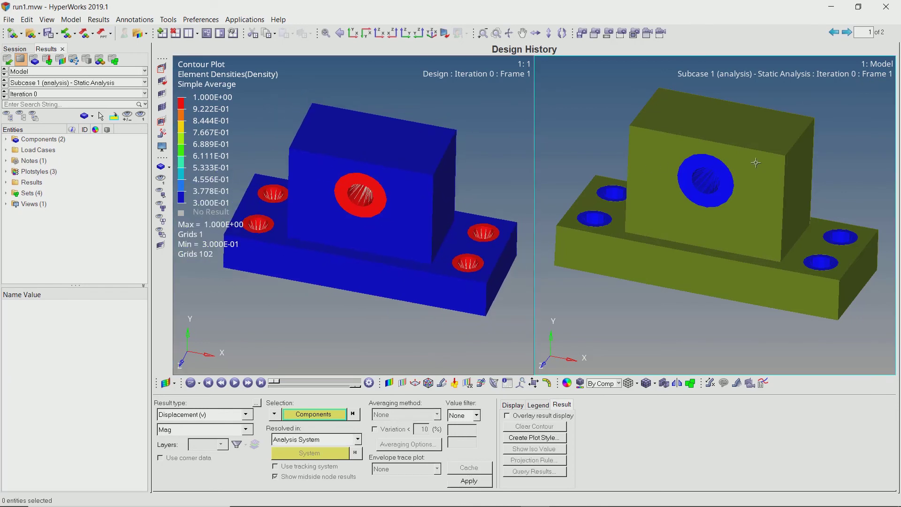
pyautogui.click(248, 415)
pyautogui.click(239, 433)
pyautogui.click(421, 415)
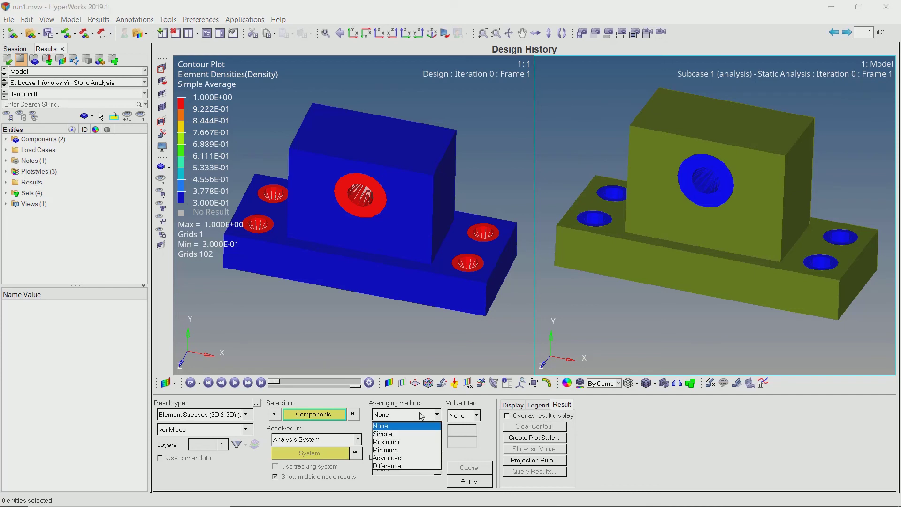
pyautogui.click(415, 433)
pyautogui.click(466, 482)
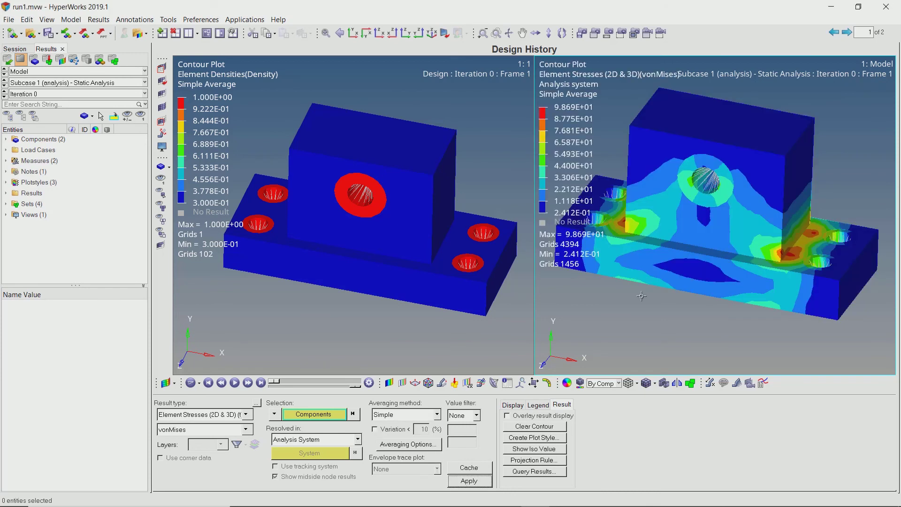
pyautogui.keyDown('ctrl'); pyautogui.moveTo(640, 296); pyautogui.dragTo(696, 241); pyautogui.keyUp('ctrl')
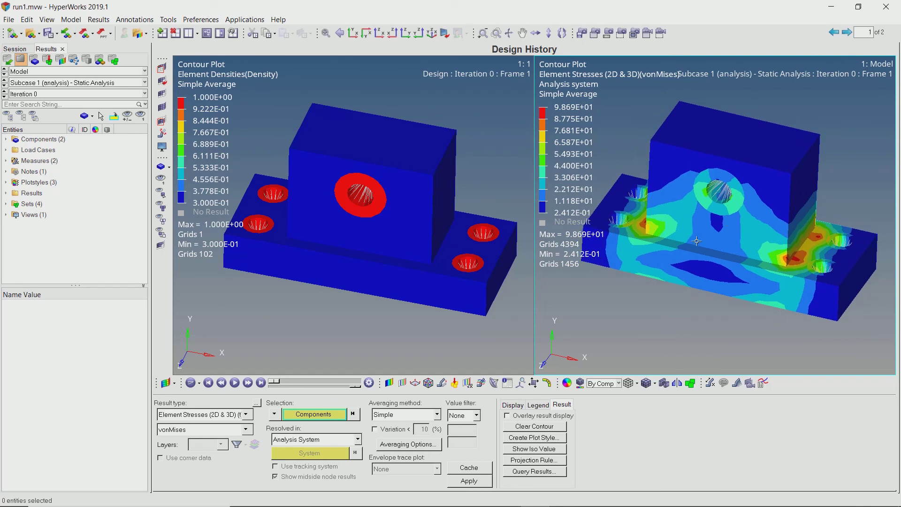
pyautogui.click(475, 186)
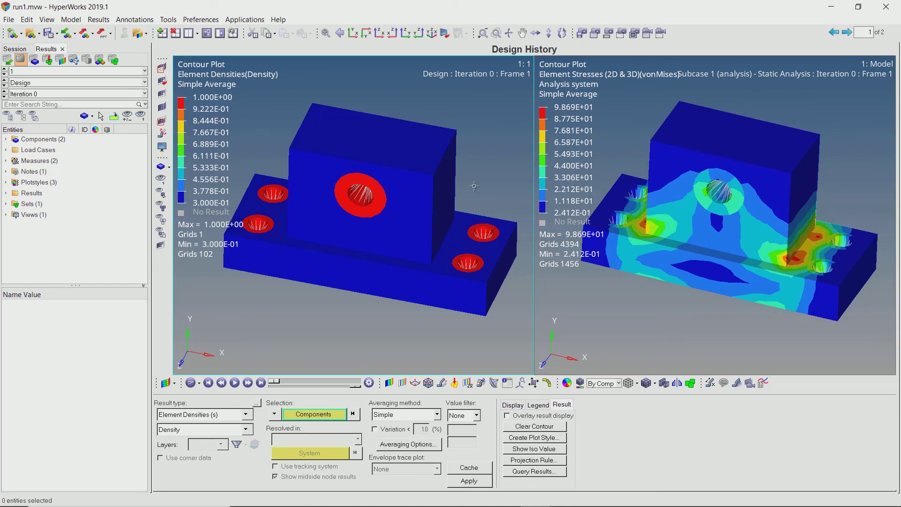
# Switch the results to Iteration 19, showing von Mises stress peaking at 2.011E+02
pyautogui.click(146, 97)
pyautogui.scroll(-4, 125, 158)
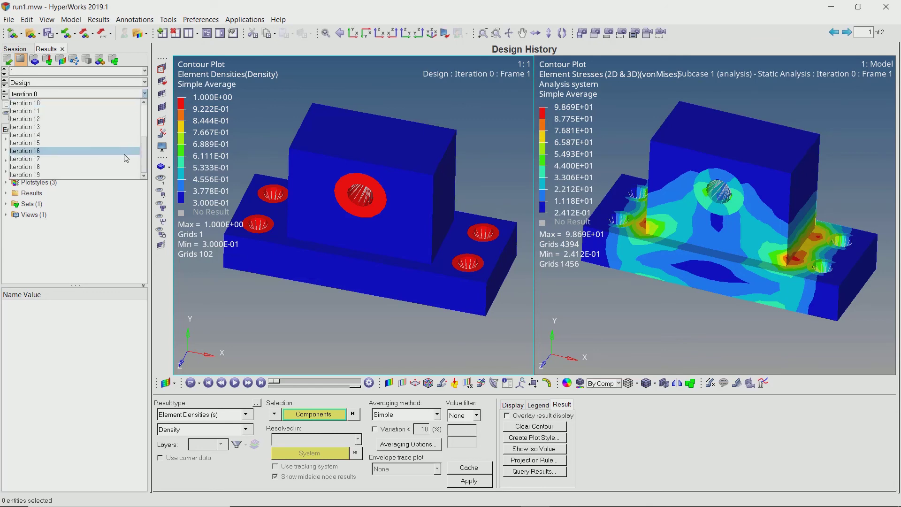
pyautogui.click(111, 175)
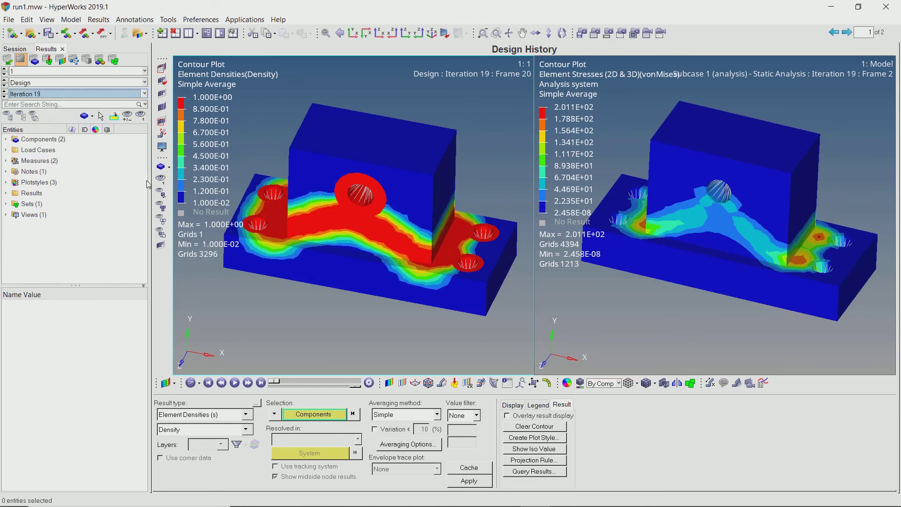
pyautogui.keyDown('ctrl'); pyautogui.moveTo(374, 219); pyautogui.dragTo(404, 167); pyautogui.keyUp('ctrl')
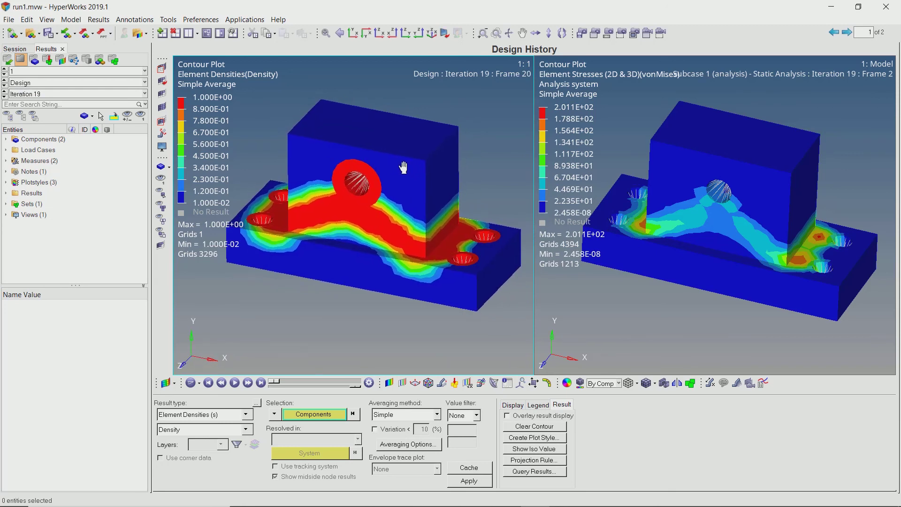
pyautogui.click(402, 383)
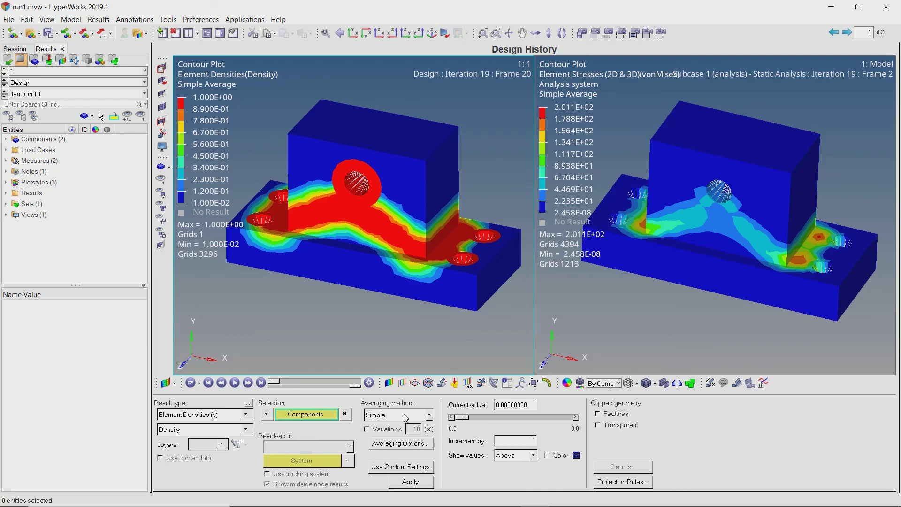
# Apply a 0.505 density iso value and rotate both brackets to inspect the optimized shape
pyautogui.click(410, 482)
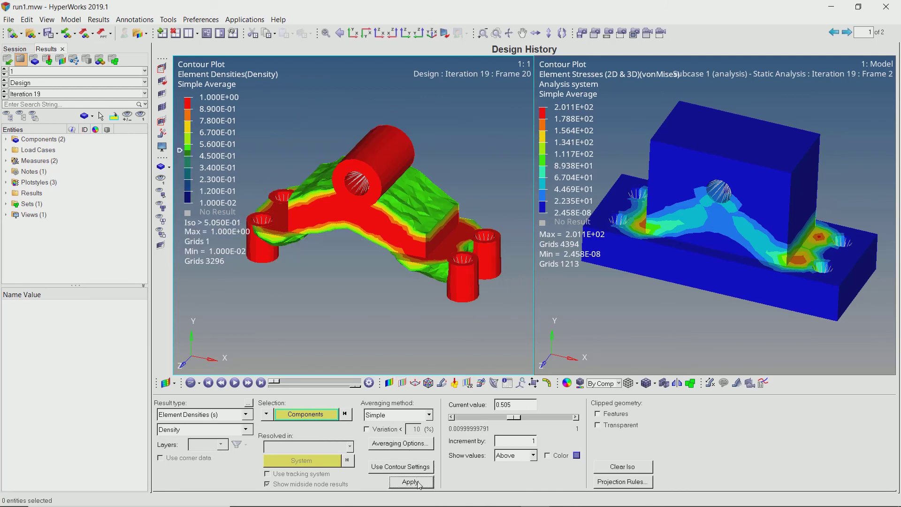
pyautogui.moveTo(384, 199)
pyautogui.keyDown('ctrl'); pyautogui.mouseDown()
pyautogui.moveTo(405, 114)
pyautogui.moveTo(388, 215)
pyautogui.moveTo(420, 137)
pyautogui.moveTo(422, 190)
pyautogui.moveTo(406, 191)
pyautogui.mouseUp(); pyautogui.keyUp('ctrl')
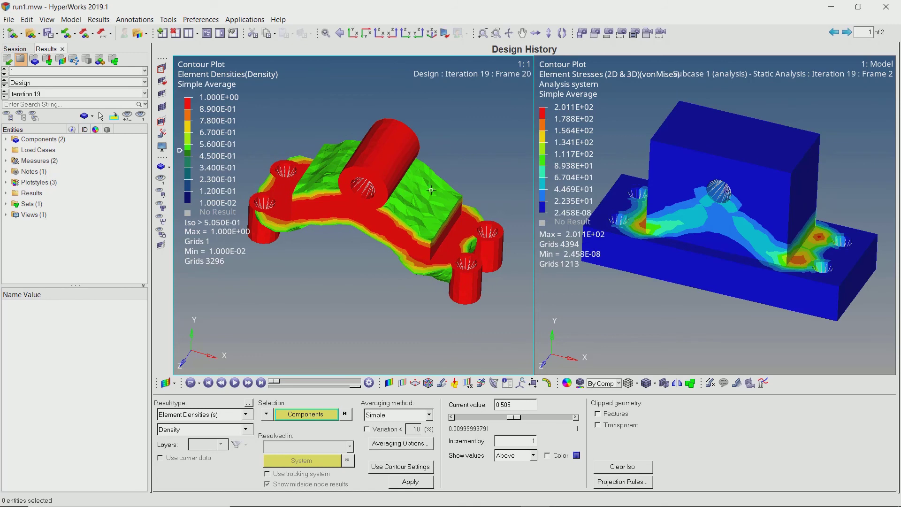
pyautogui.moveTo(706, 197)
pyautogui.keyDown('ctrl'); pyautogui.mouseDown()
pyautogui.moveTo(706, 345)
pyautogui.moveTo(700, 159)
pyautogui.moveTo(699, 192)
pyautogui.moveTo(696, 184)
pyautogui.mouseUp(); pyautogui.keyUp('ctrl')
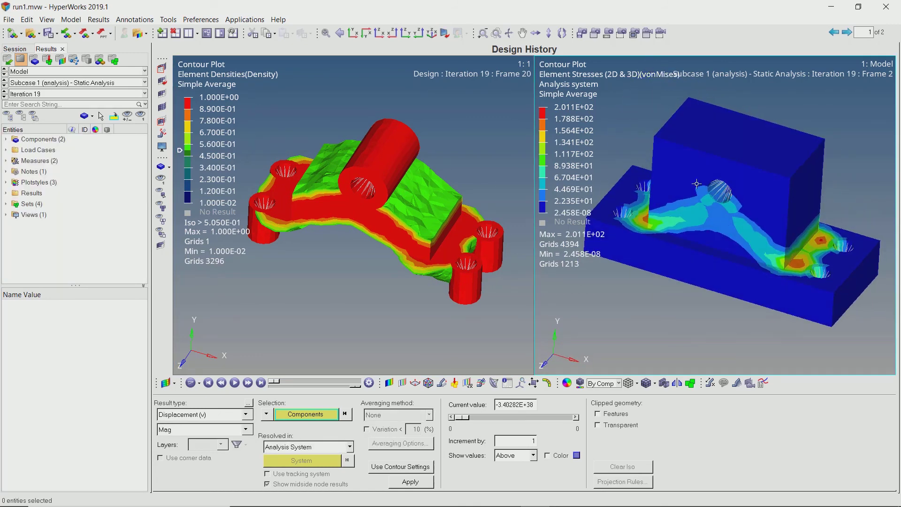
pyautogui.click(454, 155)
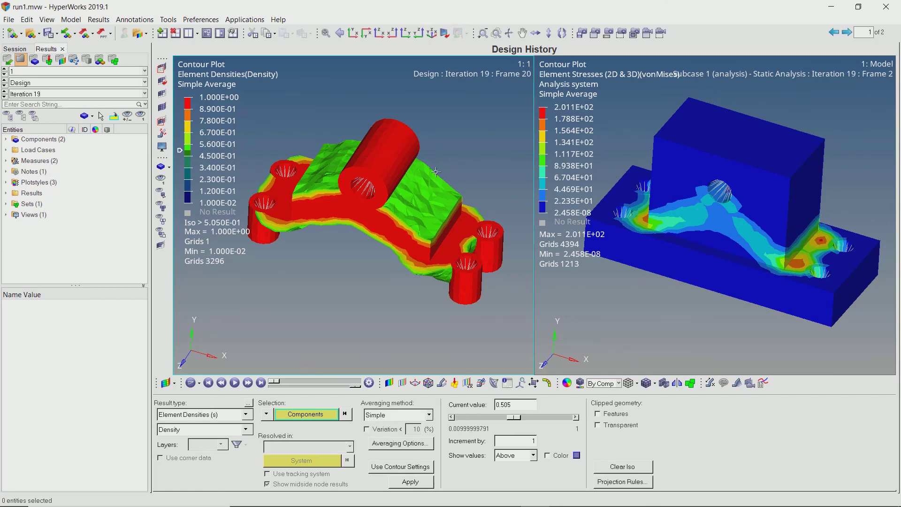
pyautogui.keyDown('ctrl'); pyautogui.moveTo(403, 190); pyautogui.dragTo(393, 194); pyautogui.keyUp('ctrl')
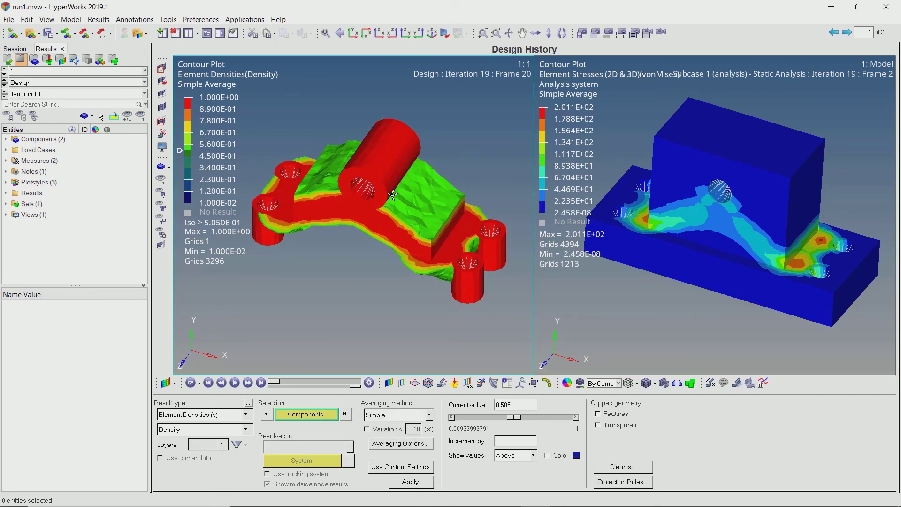
# Swap the windows, switch to a single-window layout holding the density iso plot, and rotate it
pyautogui.click(233, 33)
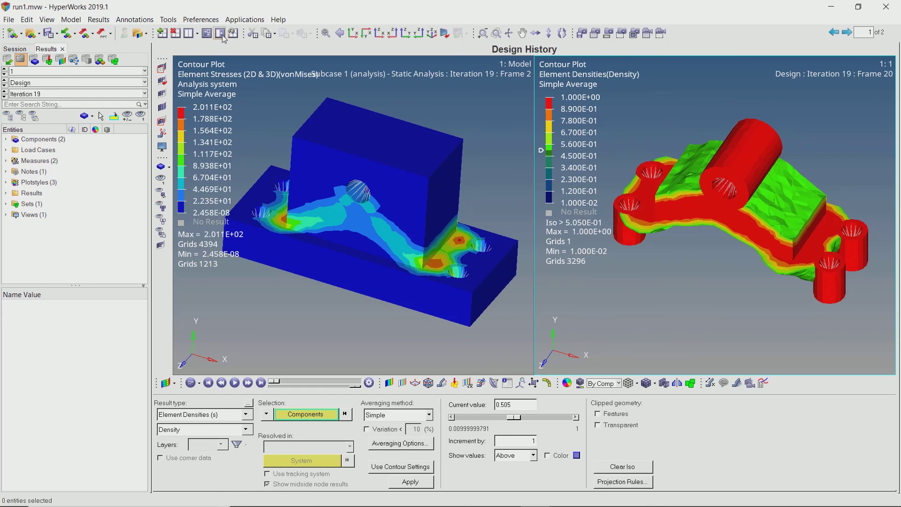
pyautogui.click(206, 33)
pyautogui.keyDown('ctrl'); pyautogui.moveTo(625, 228); pyautogui.dragTo(586, 181); pyautogui.keyUp('ctrl')
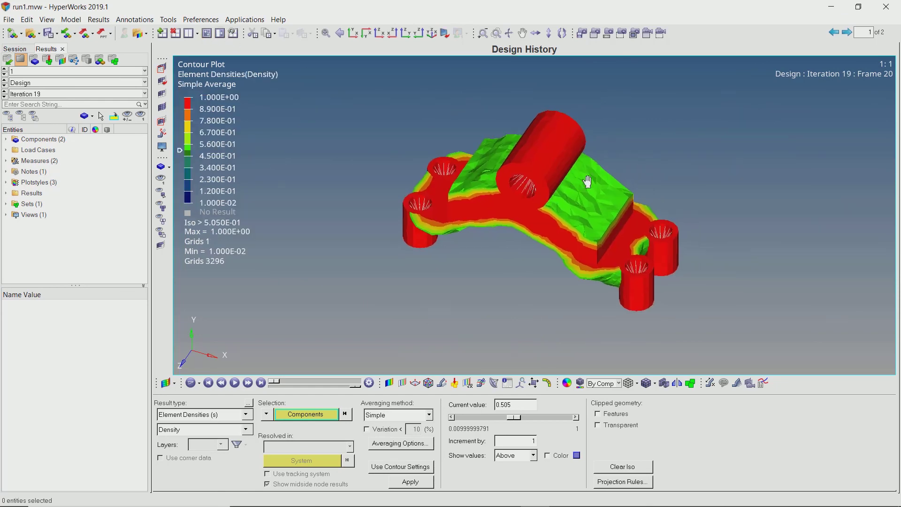
pyautogui.moveTo(553, 216)
pyautogui.keyDown('ctrl'); pyautogui.mouseDown()
pyautogui.moveTo(552, 263)
pyautogui.moveTo(552, 209)
pyautogui.mouseUp(); pyautogui.keyUp('ctrl')
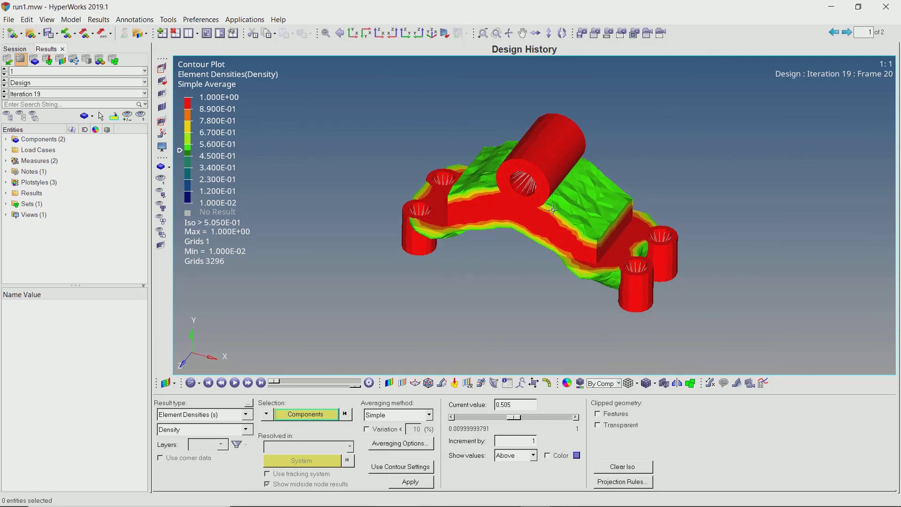